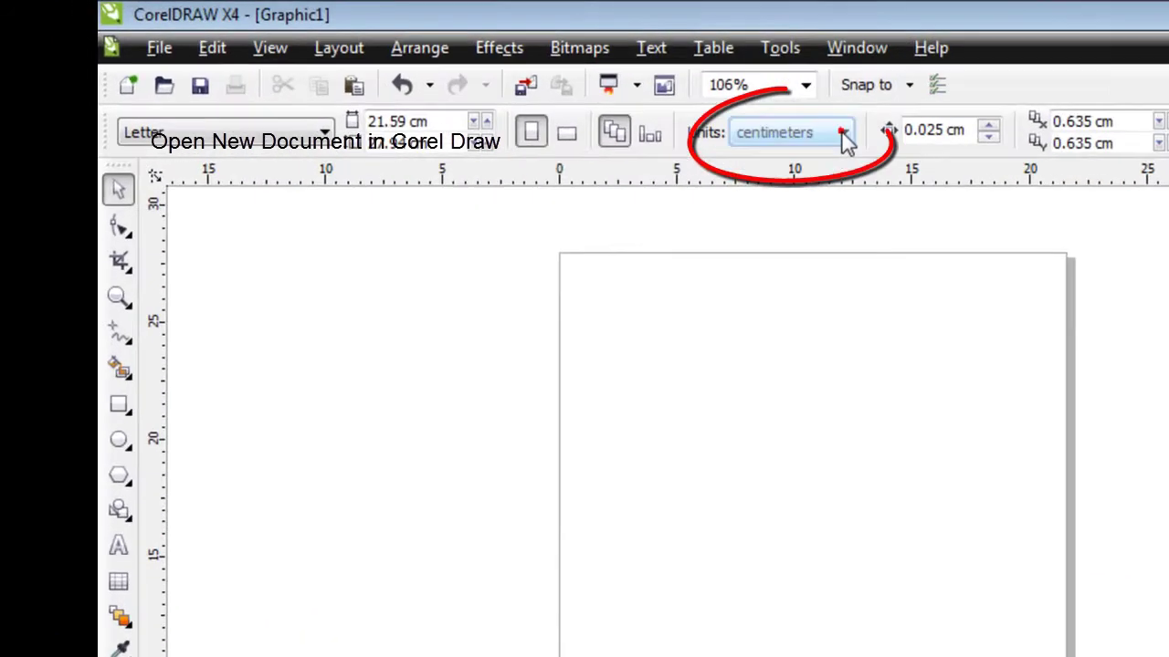
Step: Set the document's units to centimeters
left_click(509, 79)
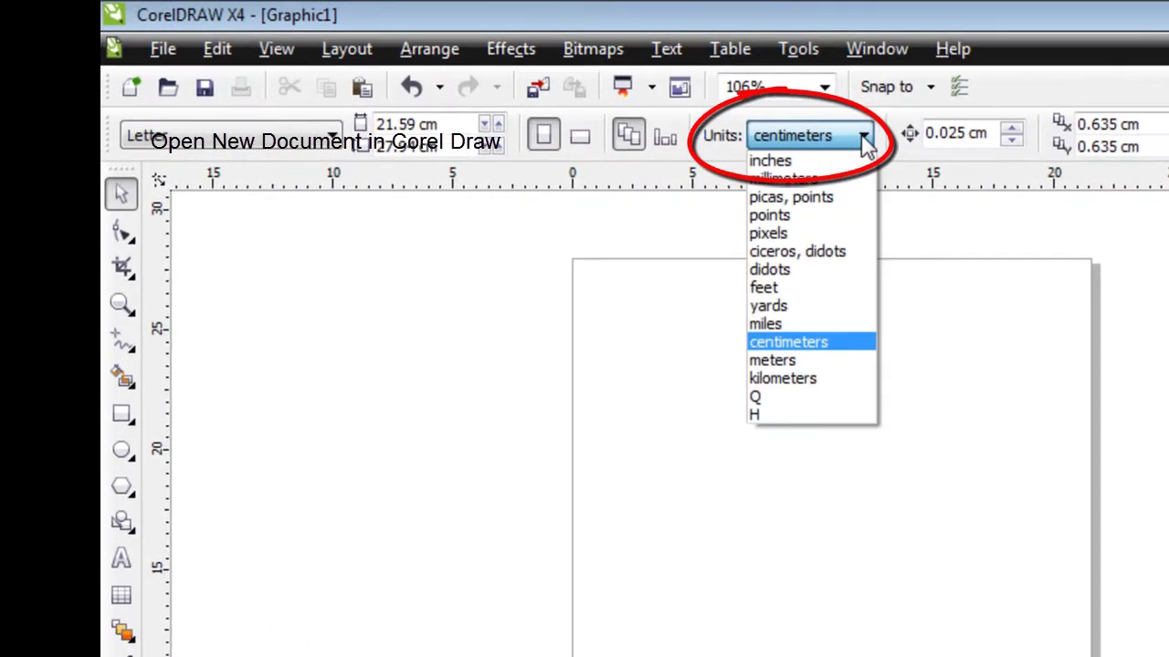
left_click(814, 348)
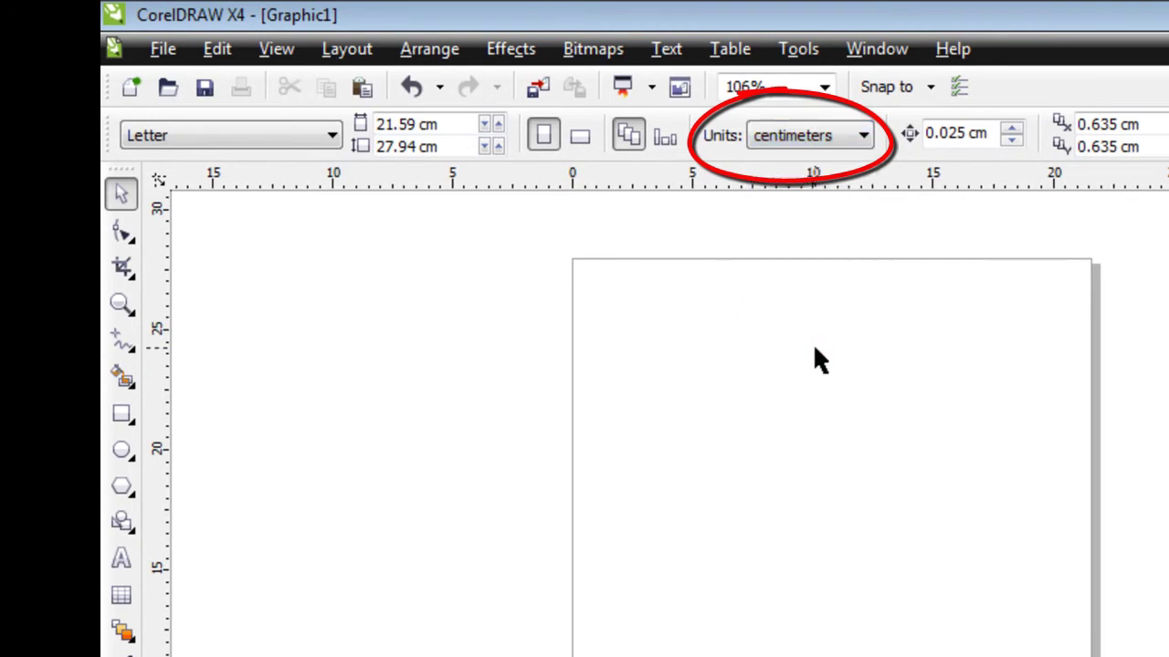
left_click(860, 137)
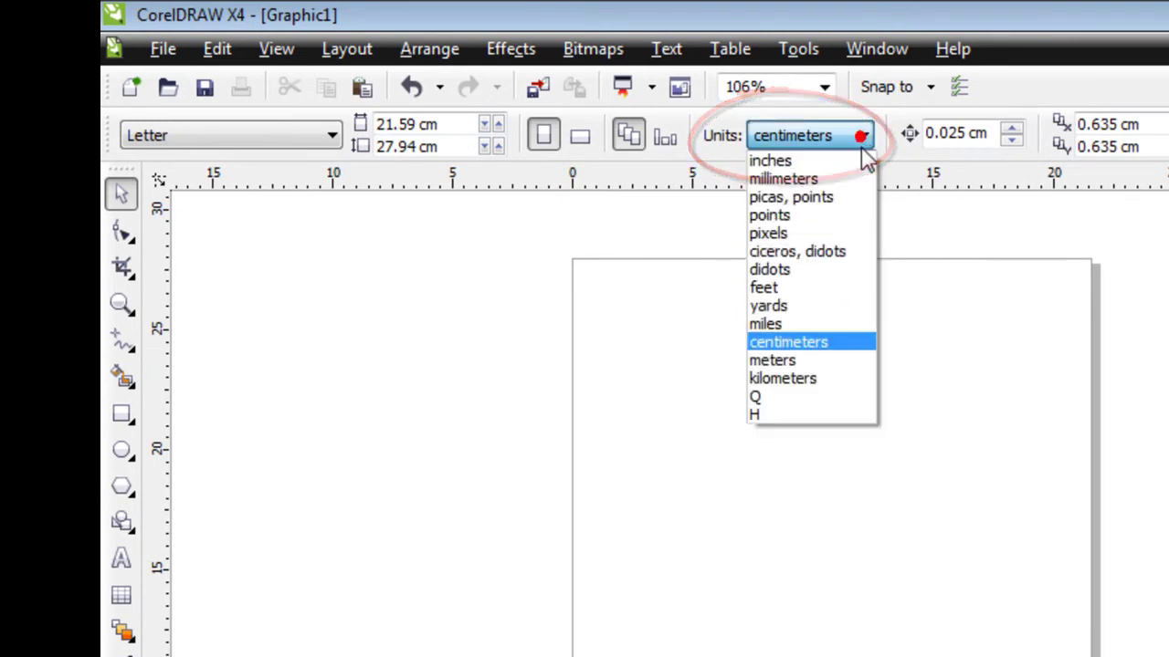
left_click(826, 343)
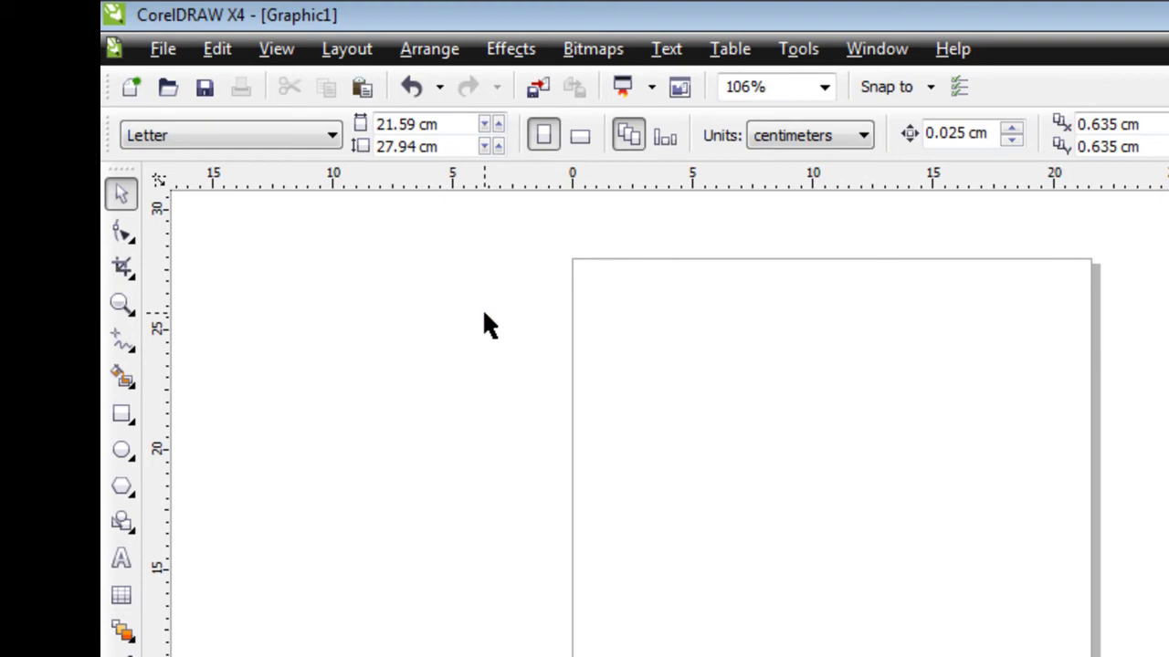
Step: Draw a regular six-sided polygon about 15.3 cm wide and 17.6 cm high near the middle of the page
left_click(123, 493)
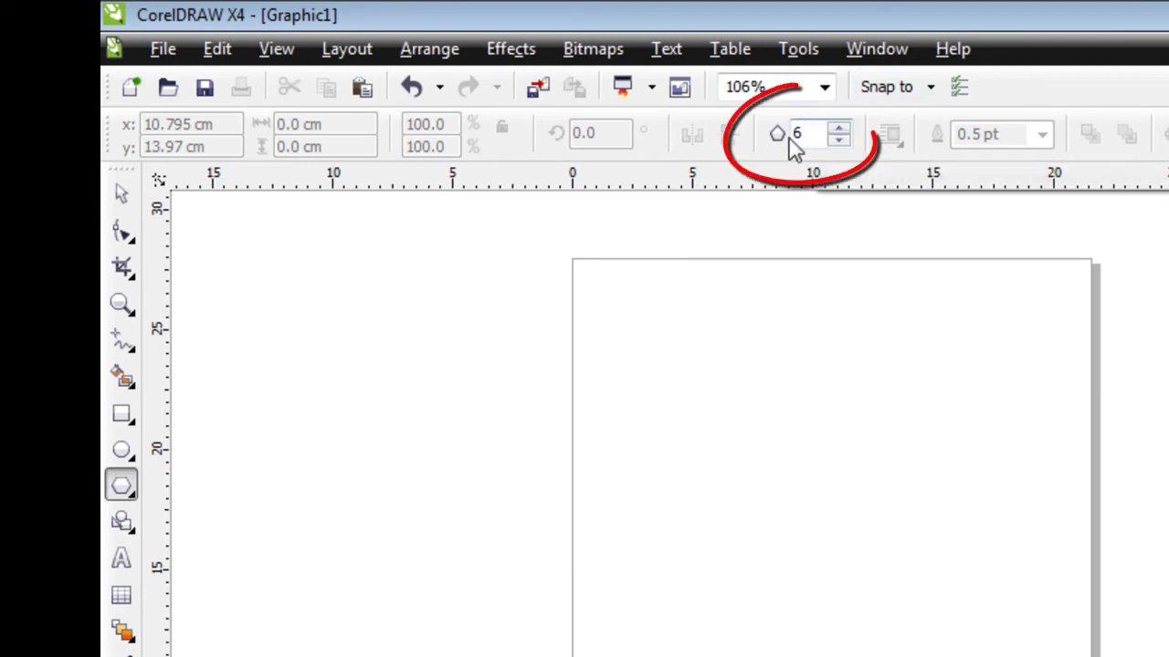
left_click(837, 139)
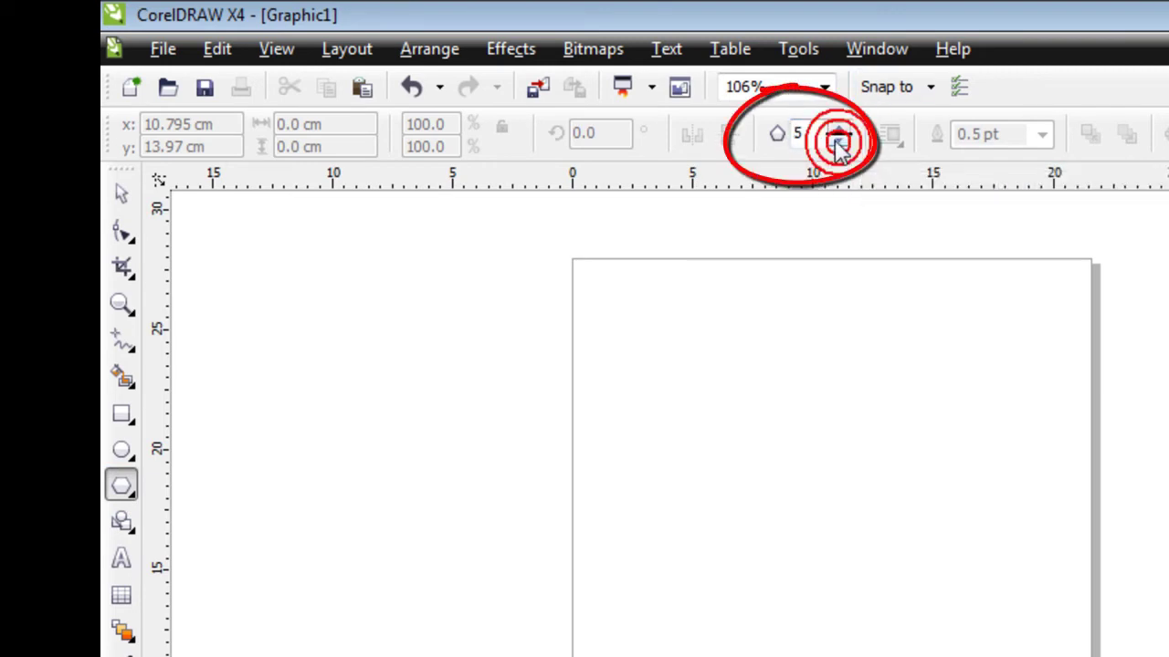
left_click(839, 128)
left_click(838, 142)
left_click(839, 130)
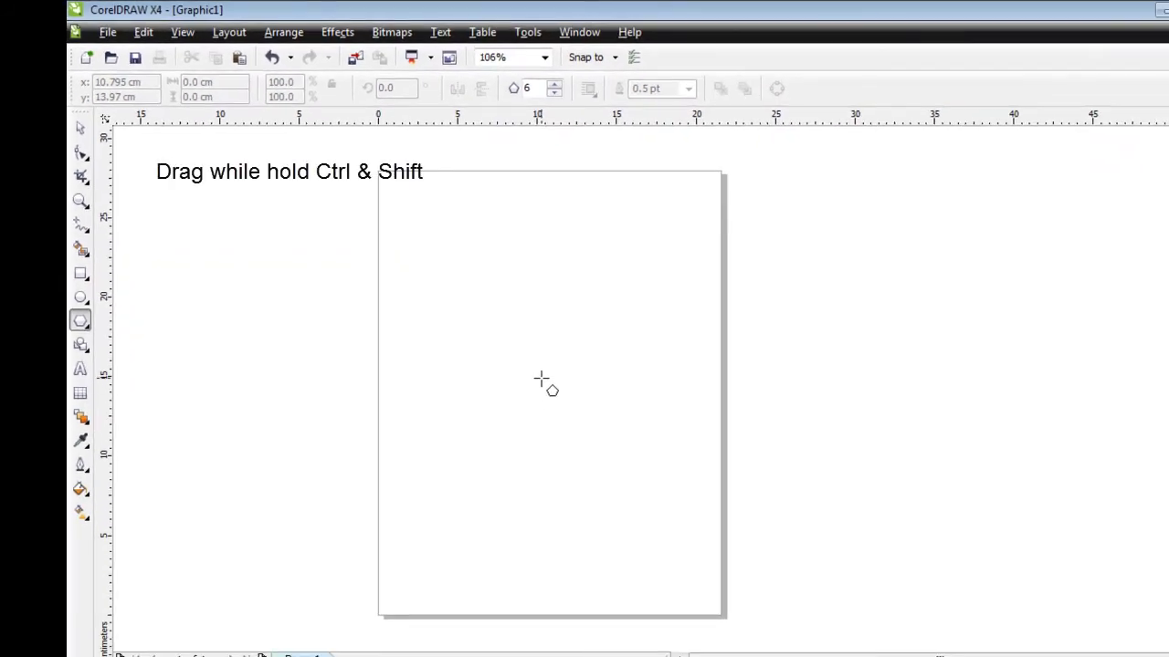
left_click_drag(535, 380, 674, 500)
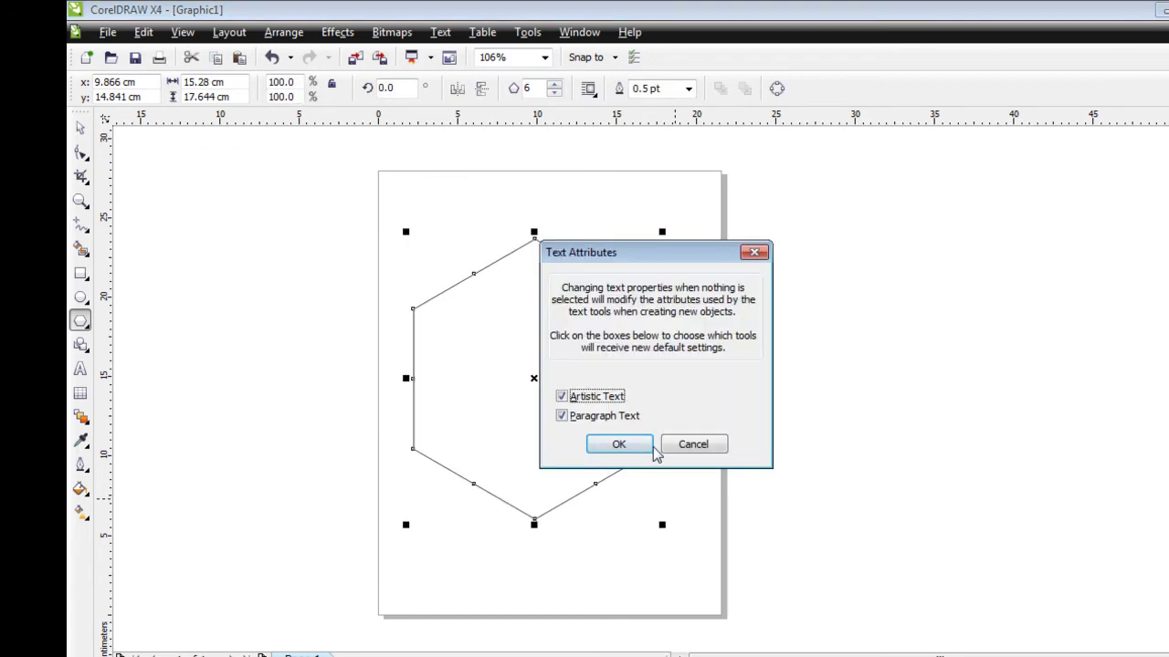
left_click(643, 446)
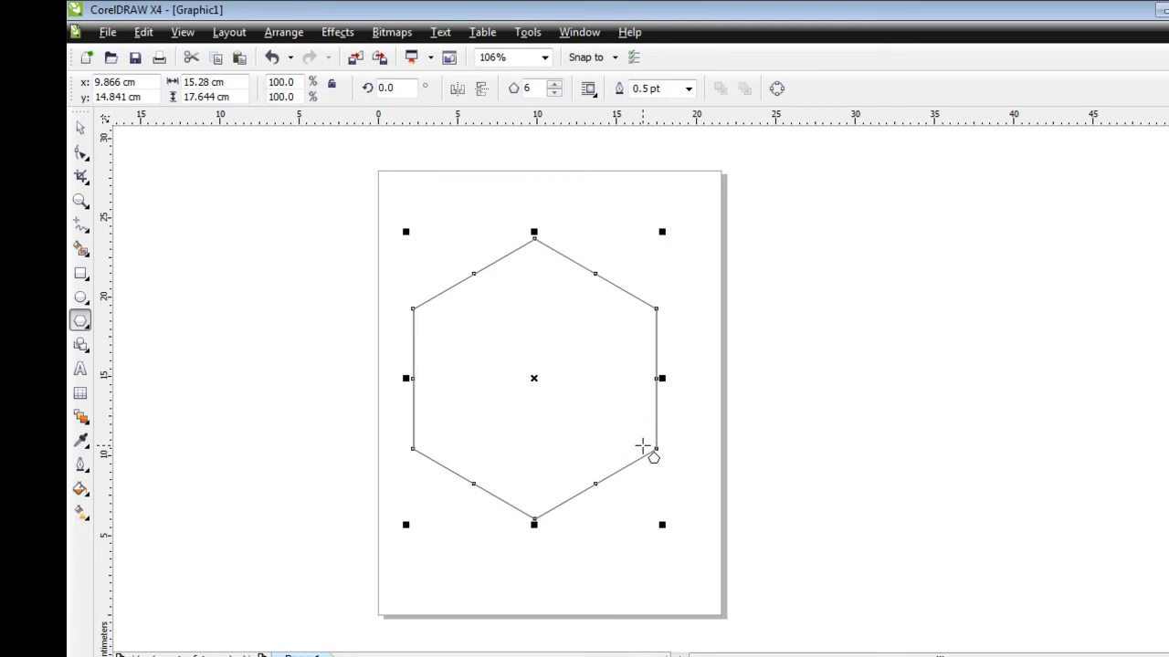
Step: Rotate the hexagon by 30 degrees so its top and bottom sides are horizontal
left_click(80, 128)
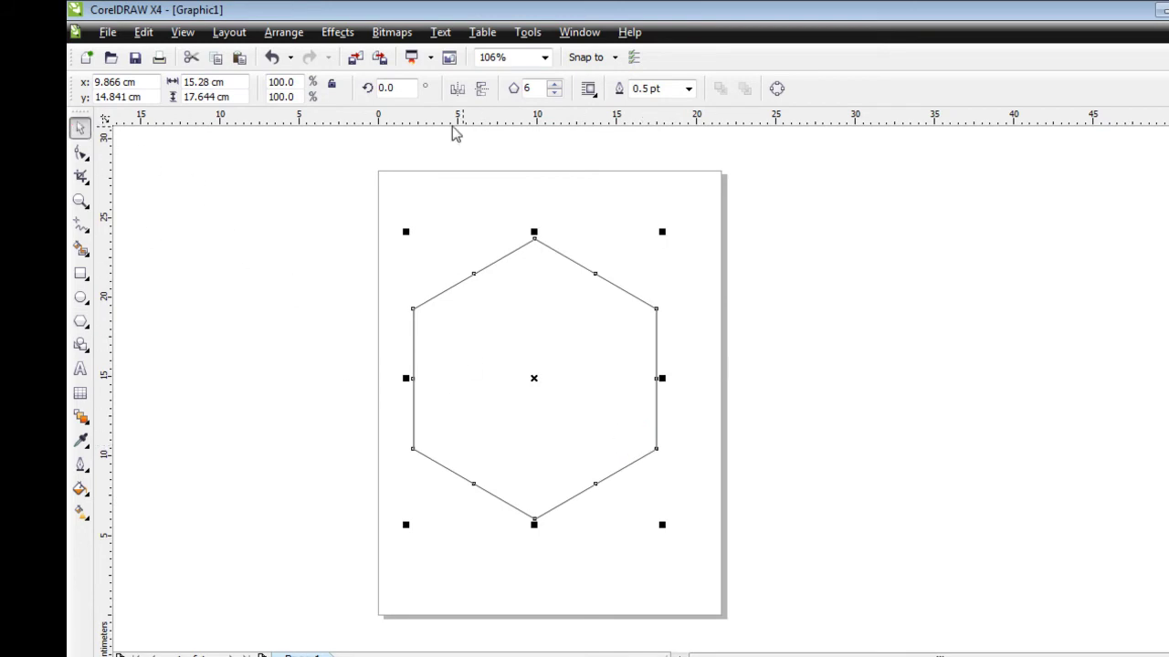
left_click(222, 180)
left_click(503, 367)
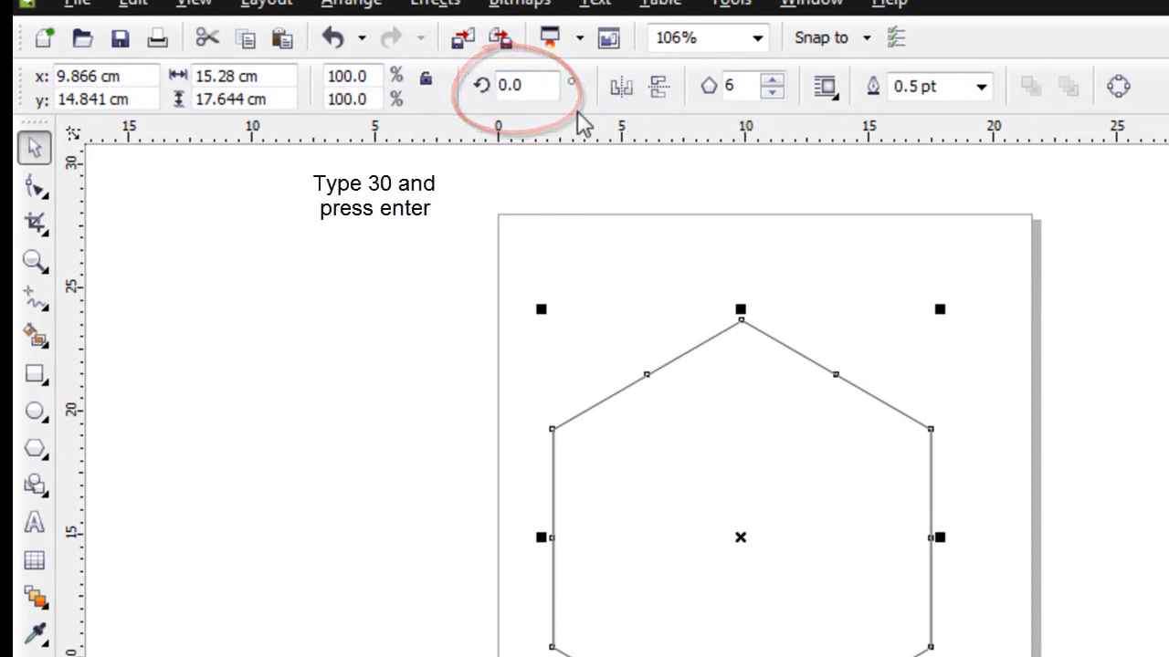
left_click(528, 85)
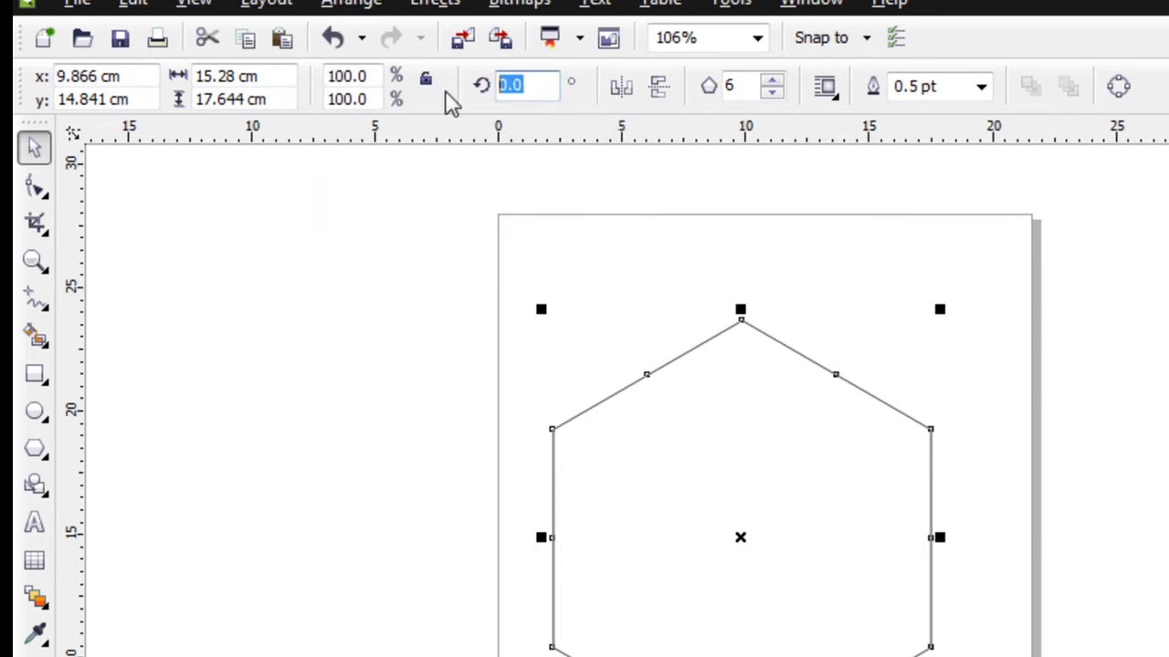
type("30")
key("Return")
left_click(459, 284)
left_click(865, 489)
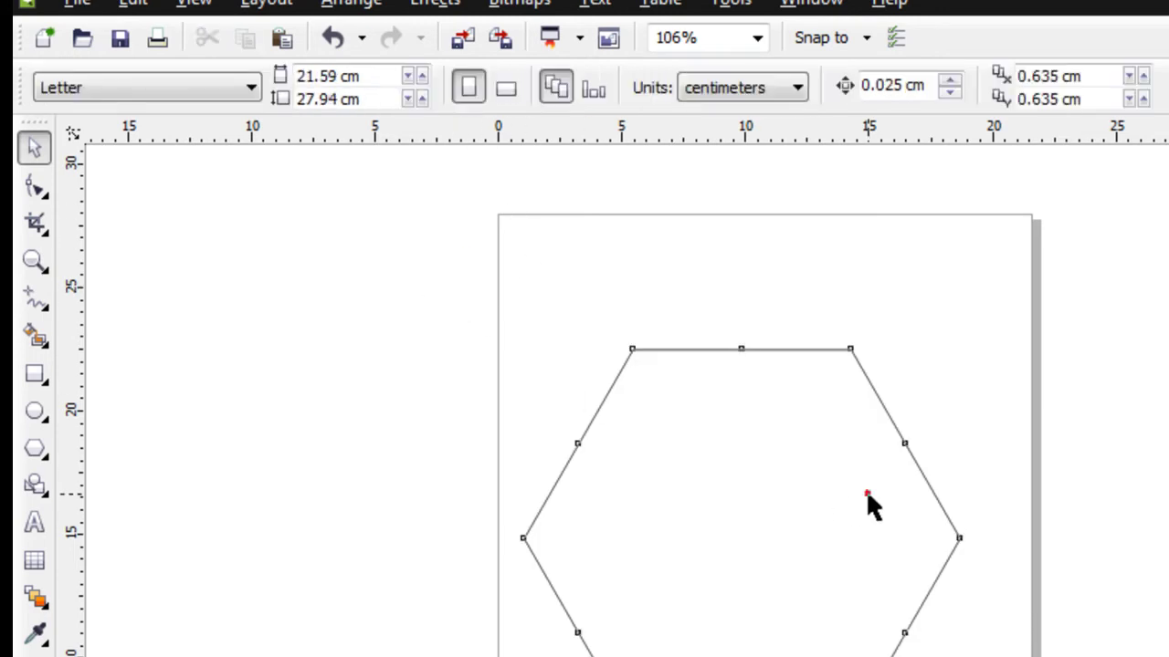
Step: Delete the node at the middle of the hexagon's top side with the Shape tool, removing the midpoint nodes on all sides
left_click(317, 513)
left_click(739, 538)
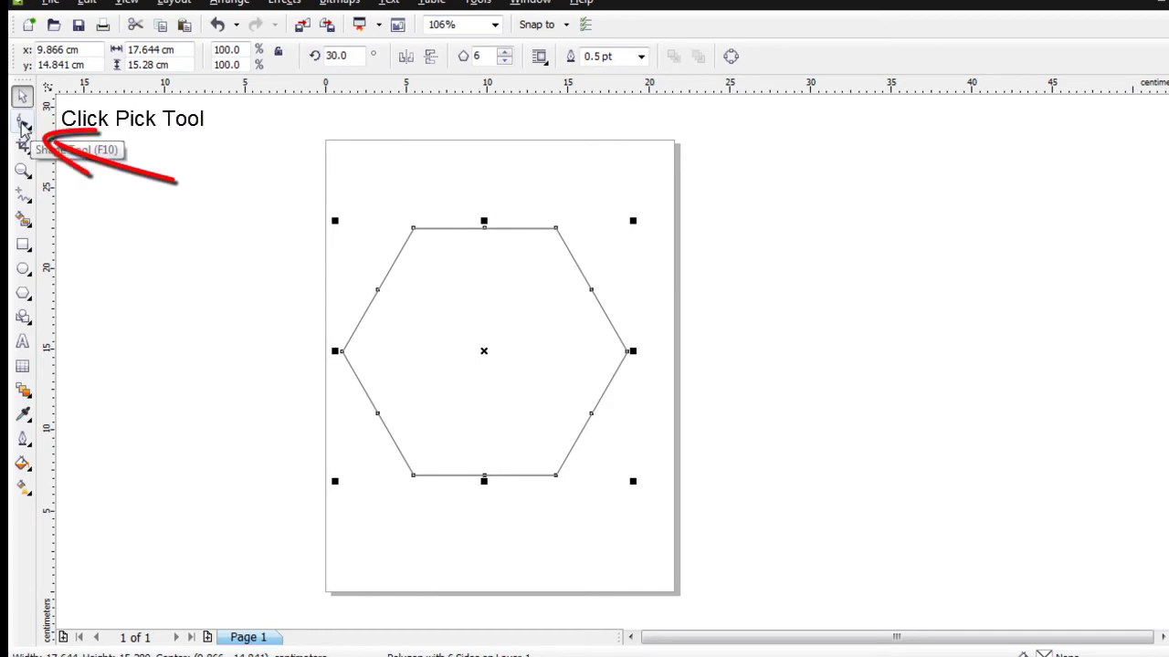
left_click(23, 123)
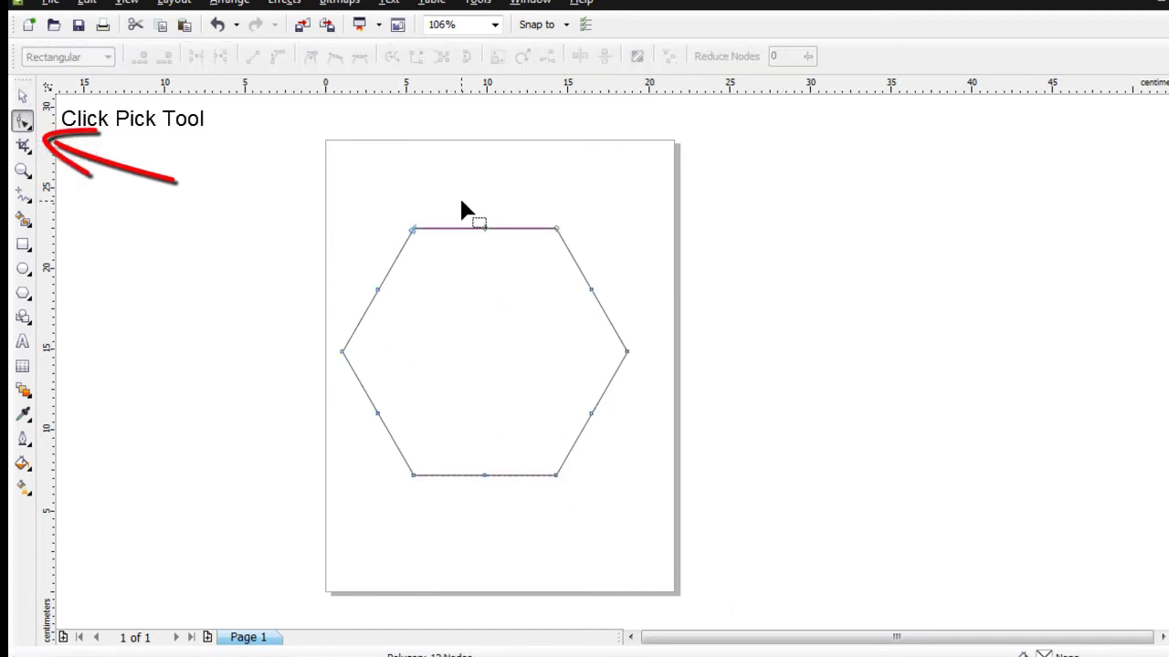
left_click_drag(467, 206, 500, 258)
left_click_drag(370, 191, 643, 360)
left_click(412, 169)
left_click_drag(469, 202, 499, 266)
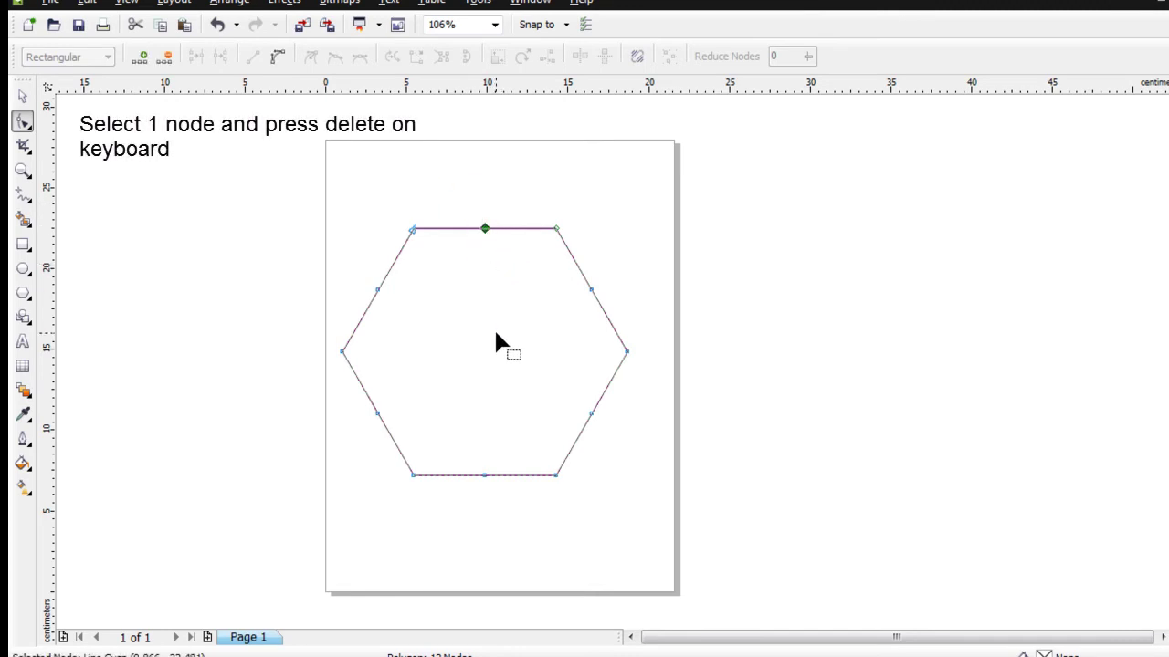
key("Delete")
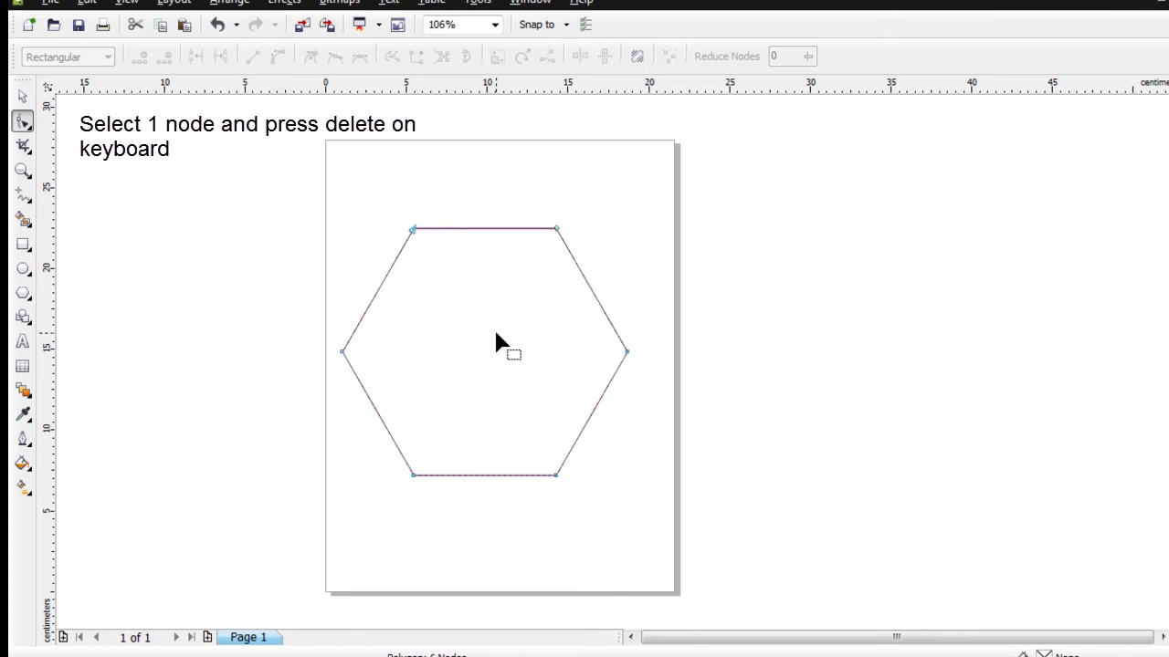
Step: Convert the hexagon's top side to a curve and bend it slightly inward so all six sides become concave
left_click(485, 229)
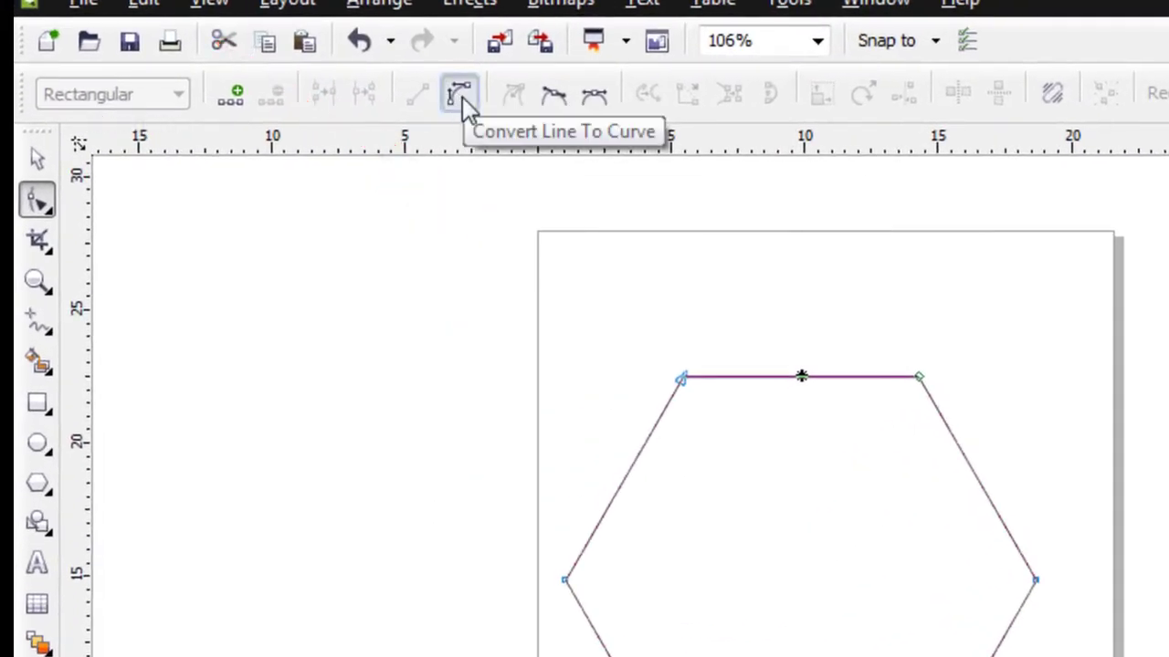
left_click(461, 97)
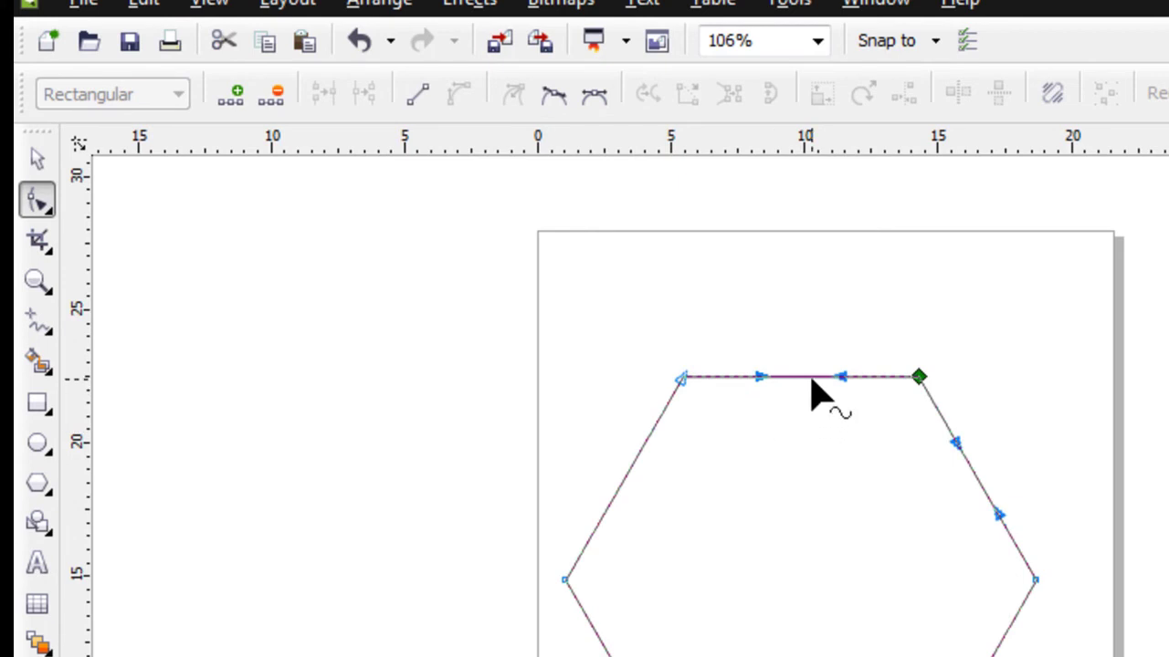
left_click_drag(810, 380, 811, 398)
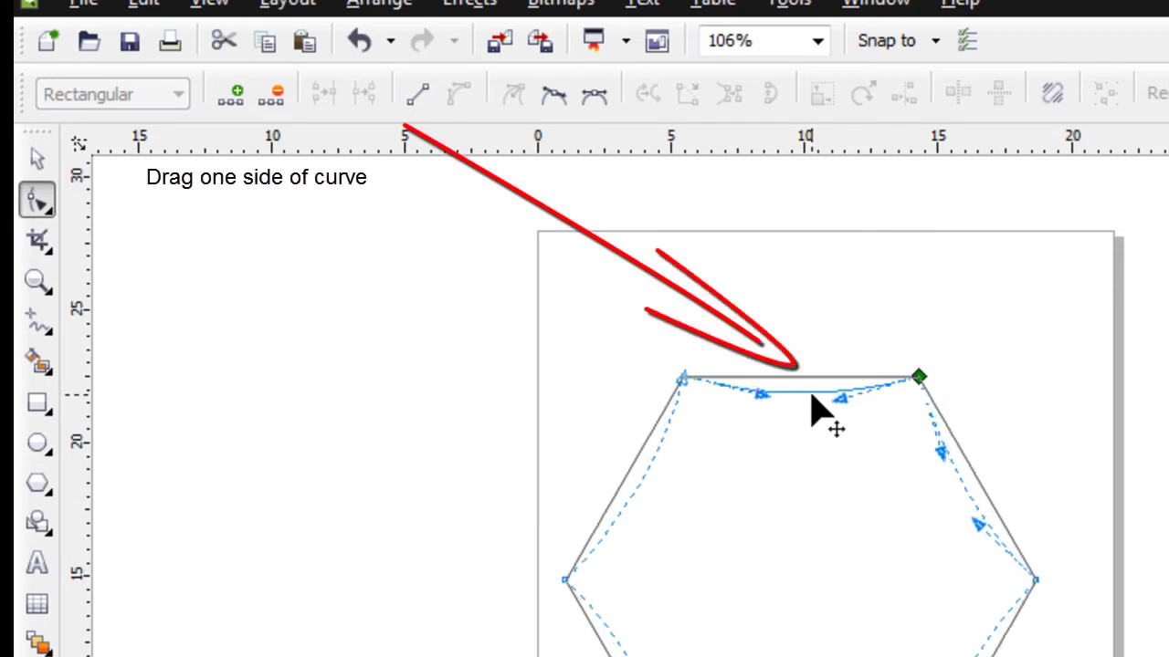
left_click_drag(812, 395, 813, 396)
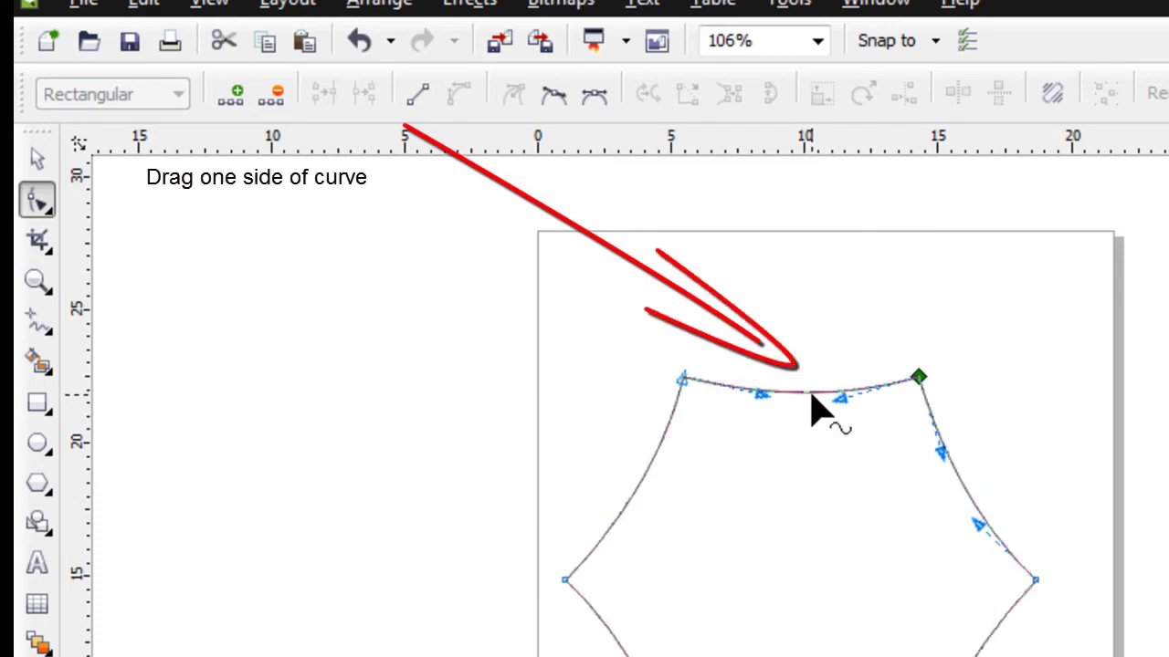
left_click(761, 396)
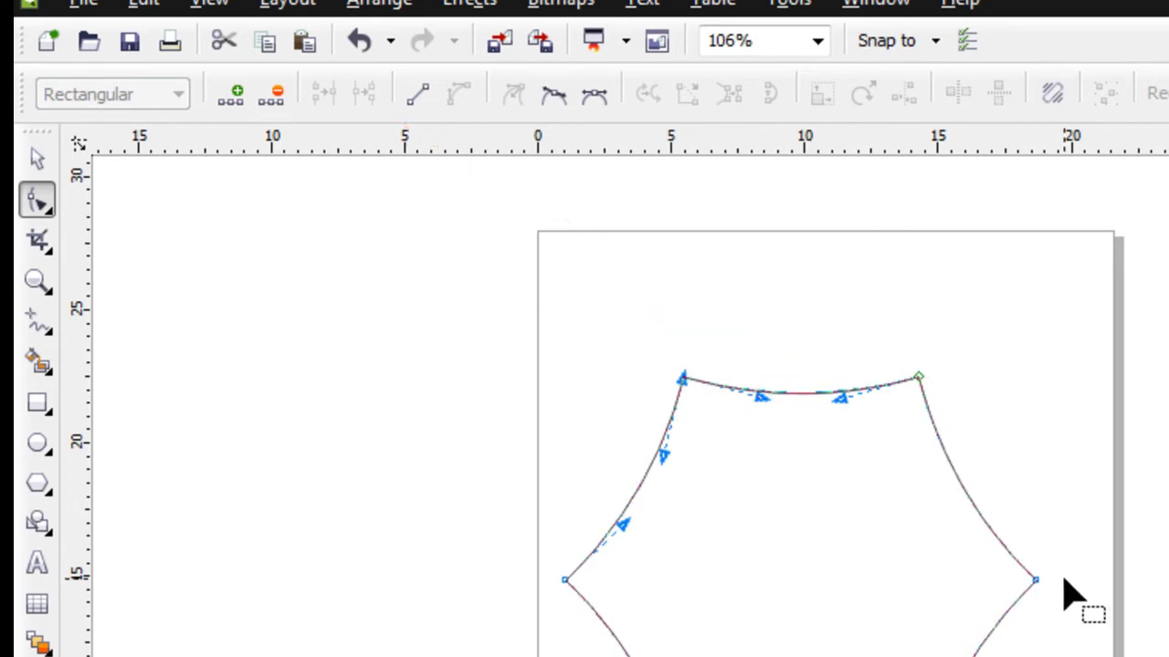
left_click(36, 159)
left_click(432, 291)
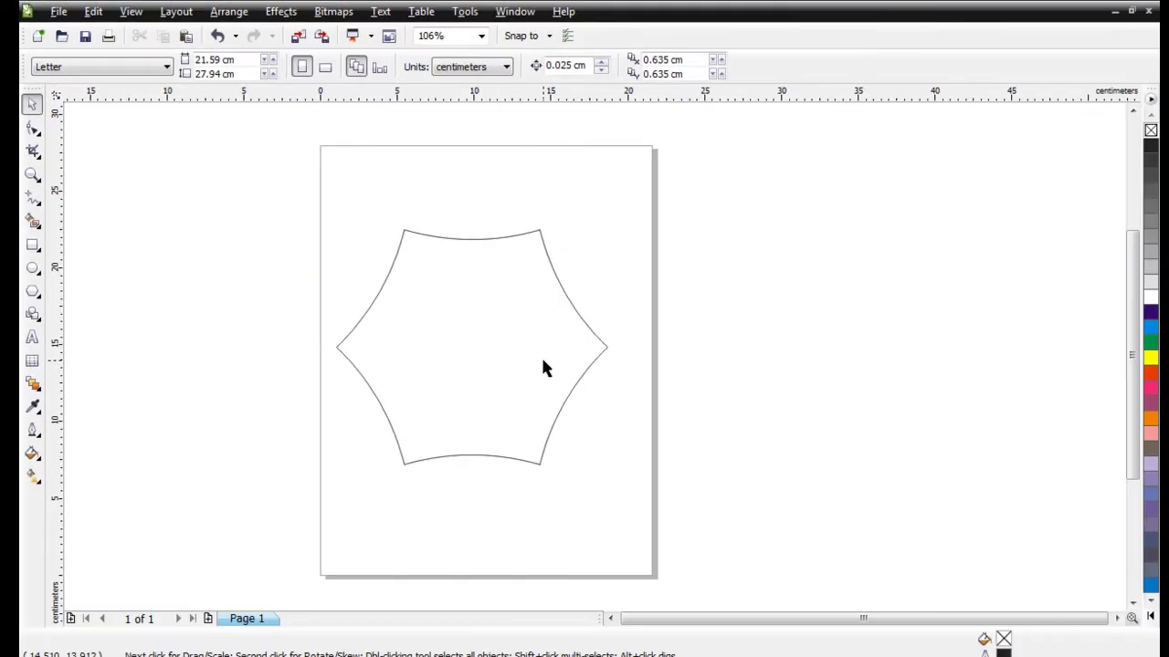
left_click(536, 360)
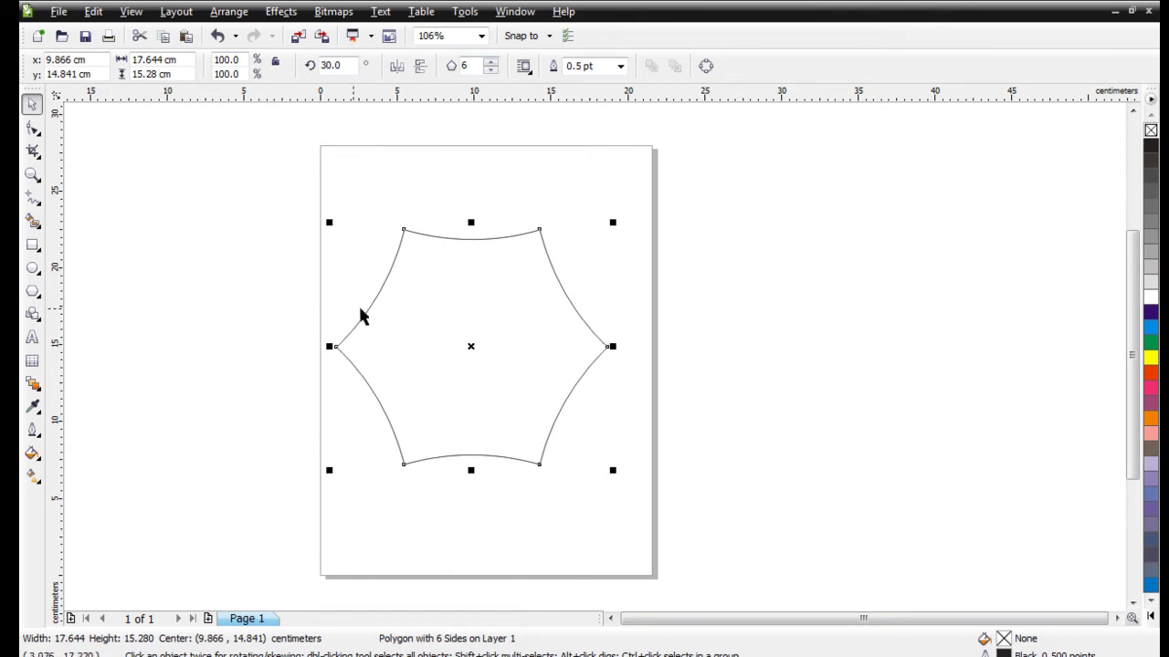
left_click(271, 250)
left_click(538, 333)
left_click(728, 323)
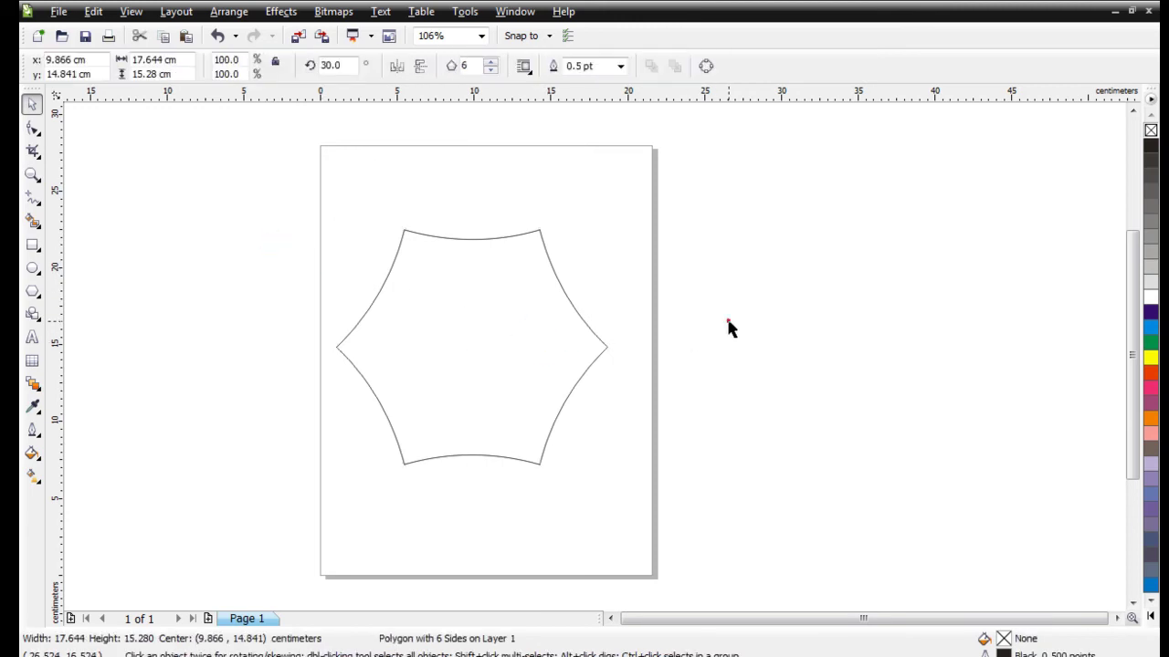
Step: Apply an inside contour to the curved hexagon with a 2.0 cm offset and 2 steps
left_click(280, 11)
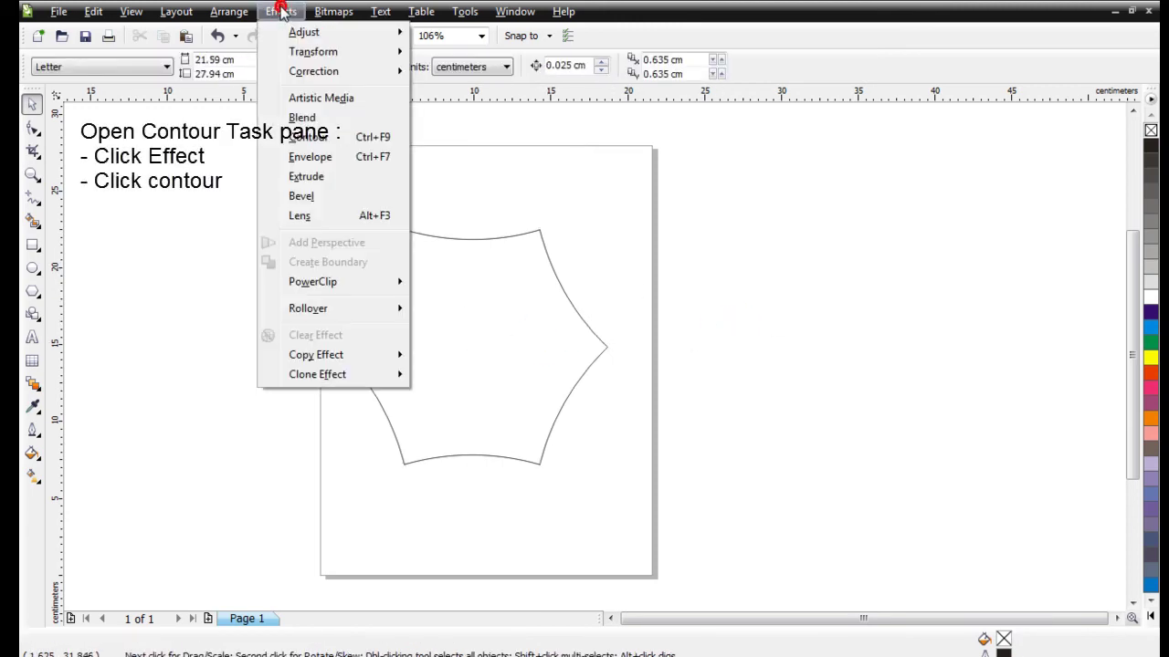
left_click(348, 146)
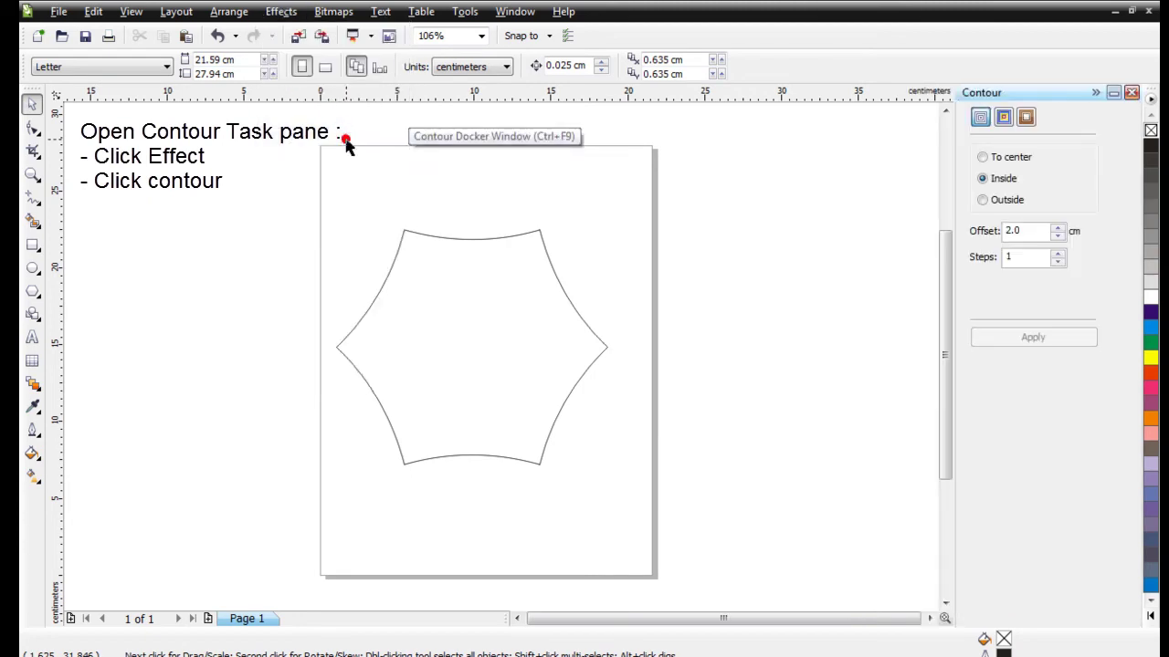
left_click(444, 299)
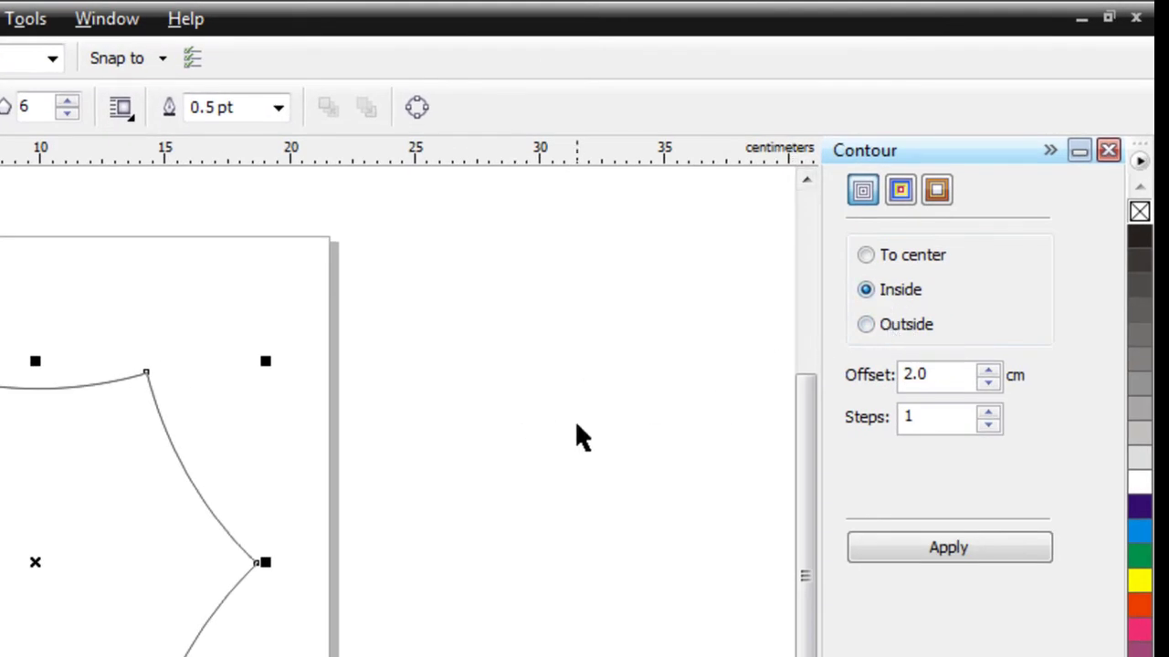
left_click(576, 424)
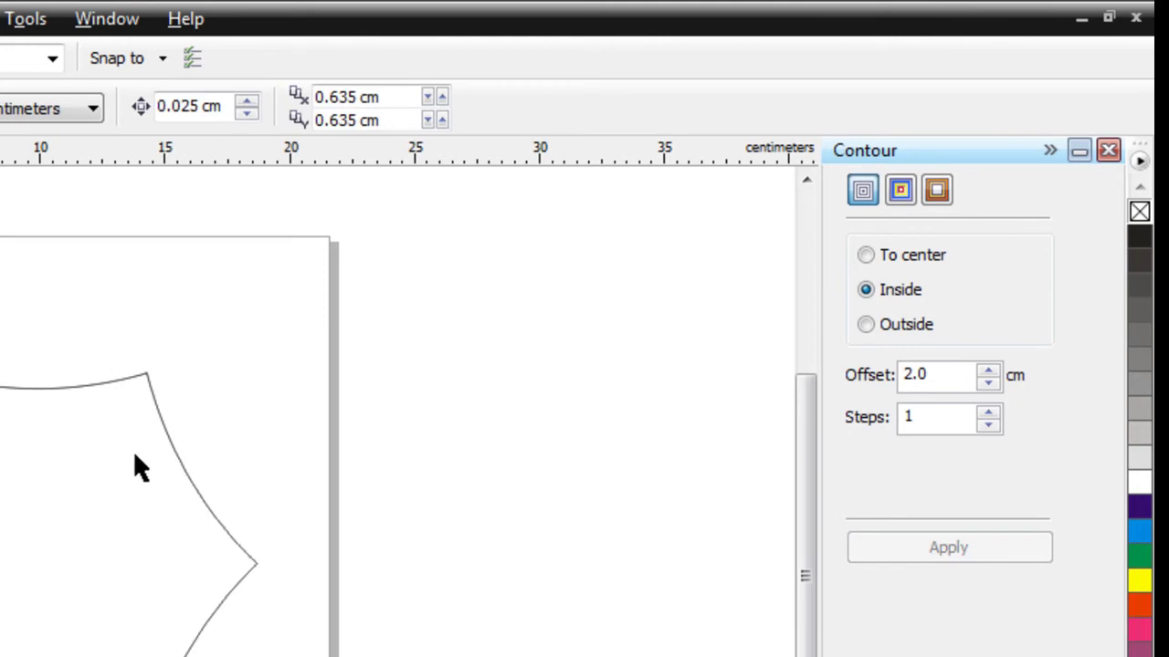
left_click(36, 386)
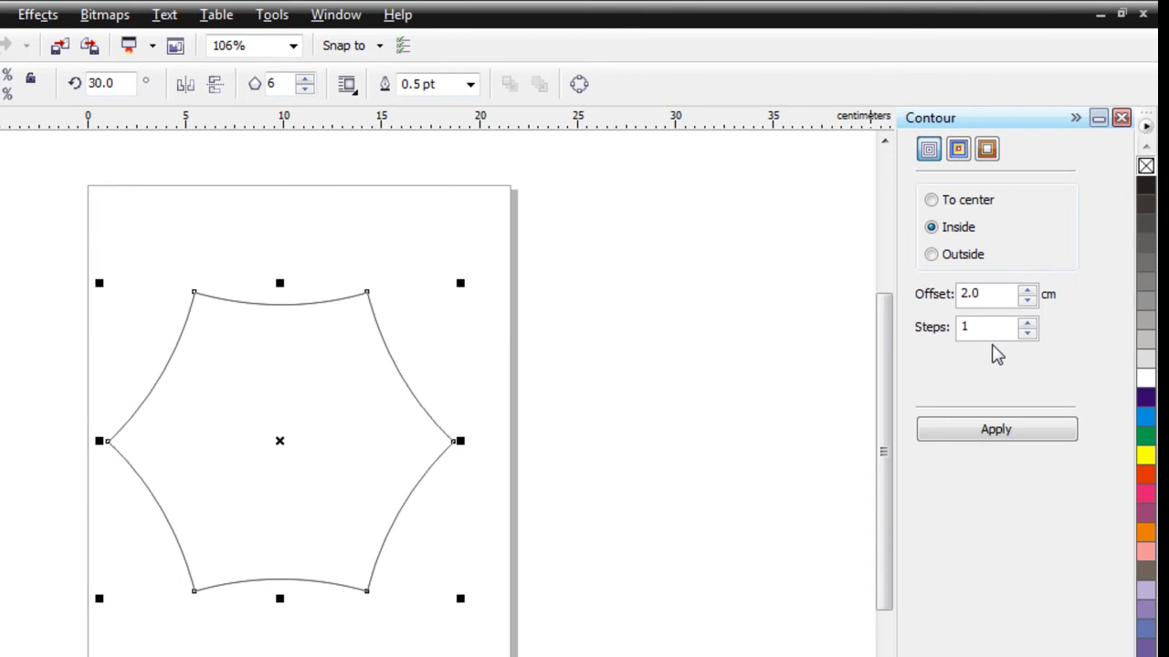
left_click_drag(994, 331, 961, 330)
type("2")
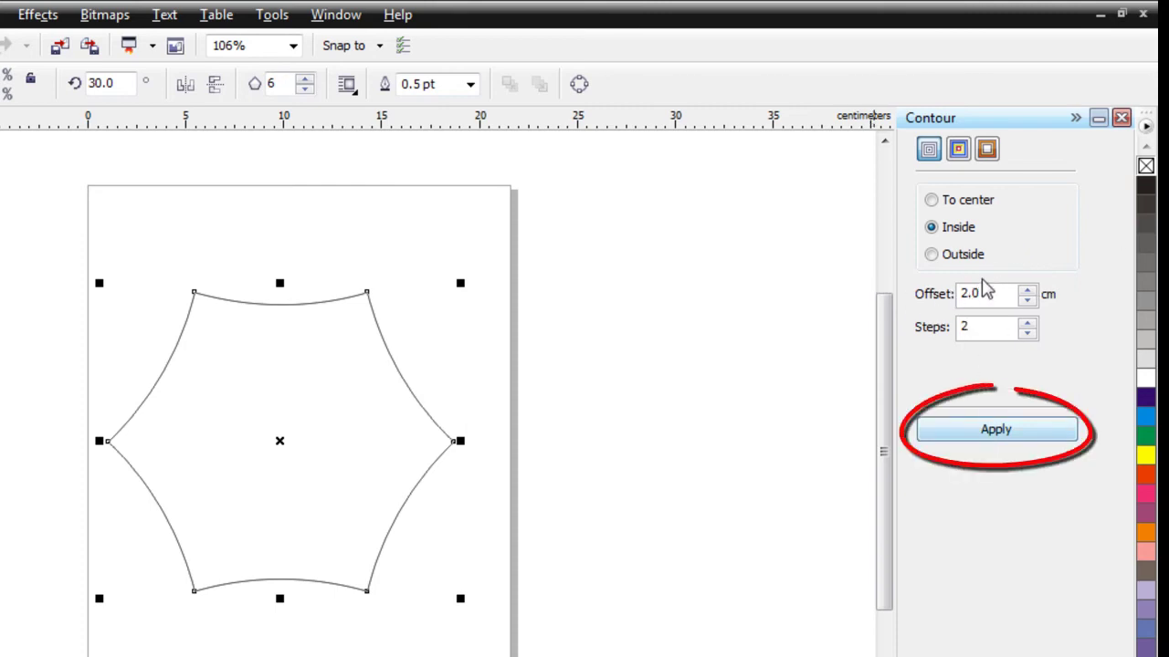
left_click(984, 435)
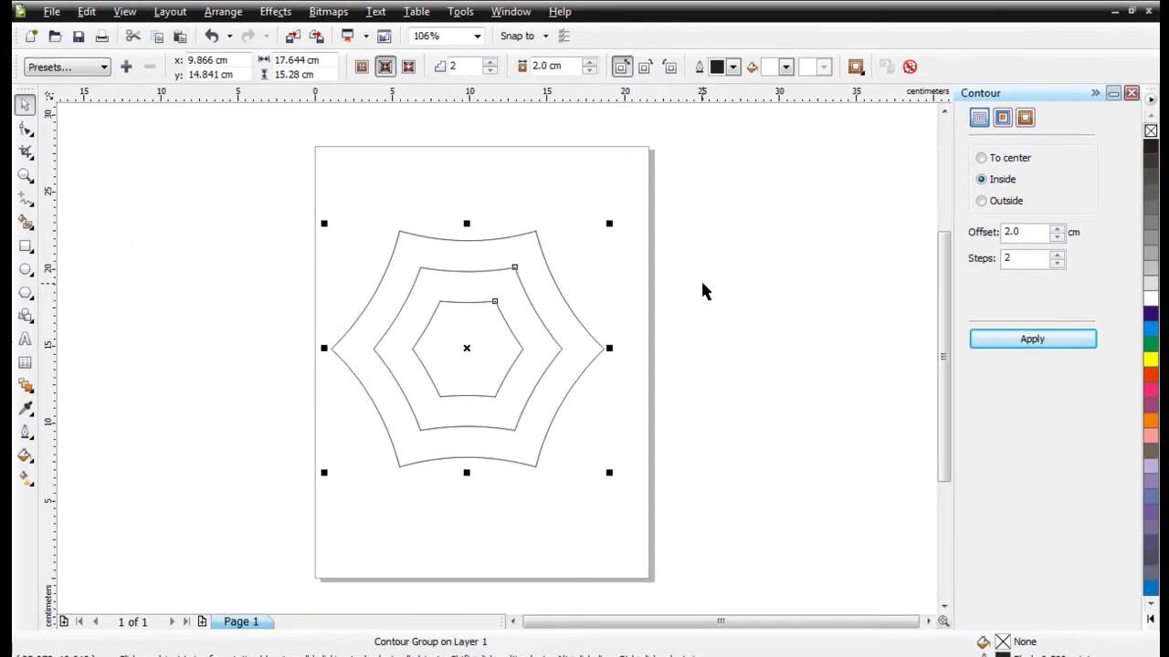
left_click(703, 289)
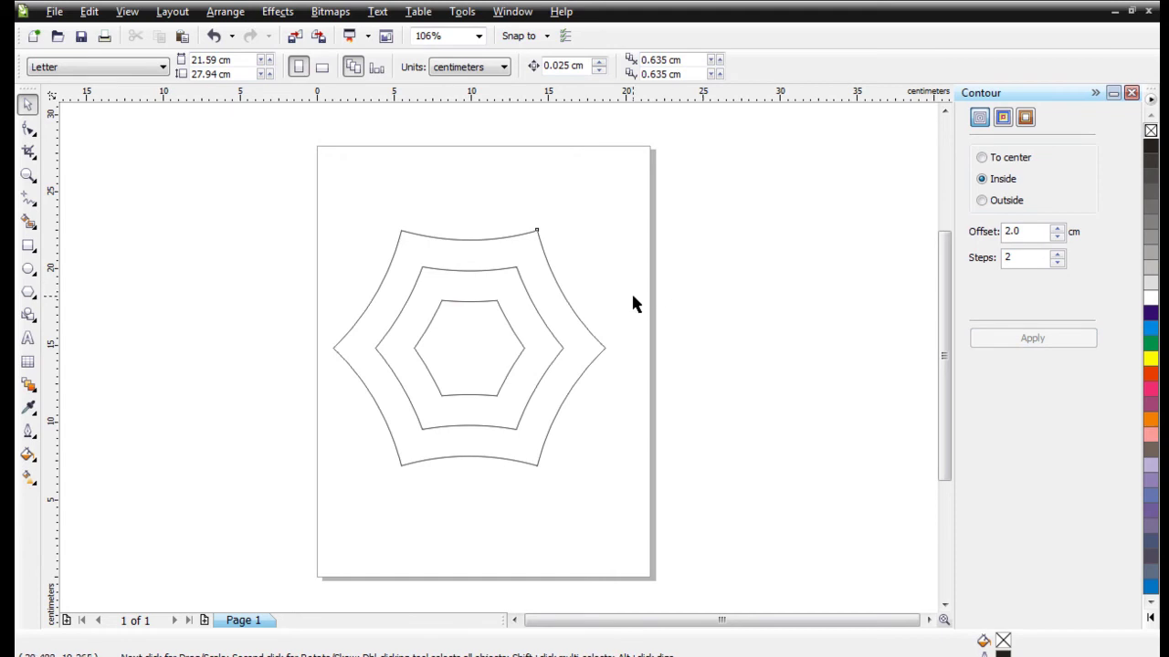
Step: Draw a vertical straight line about 21 cm long through the middle of the web with the Freehand tool
left_click(28, 201)
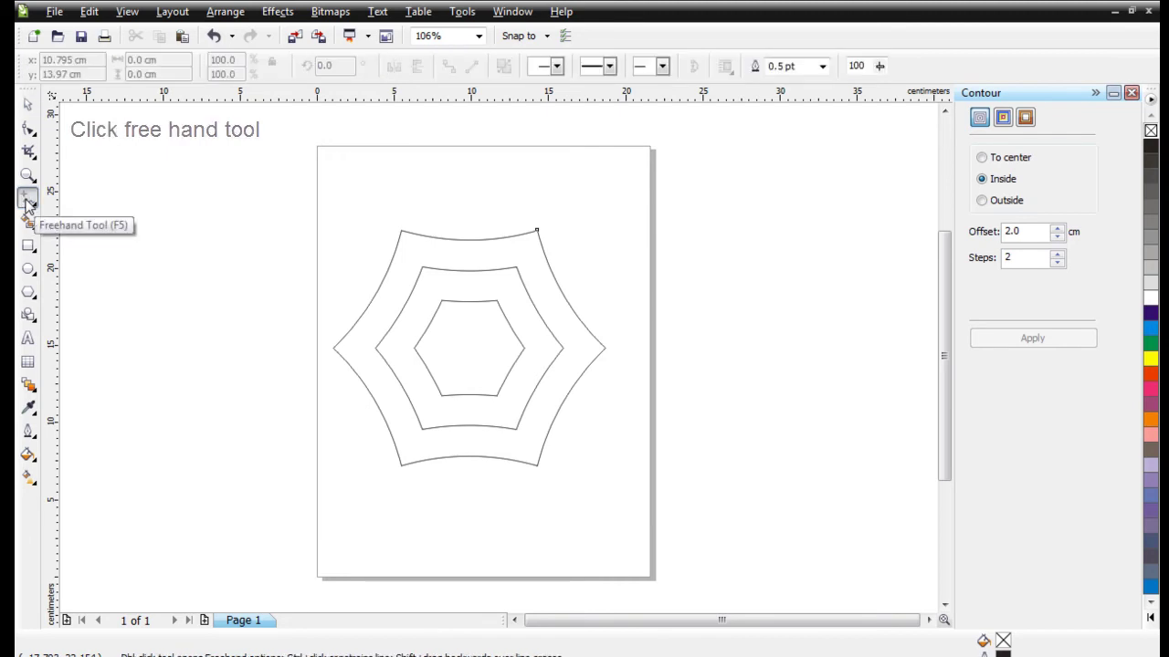
left_click(469, 183)
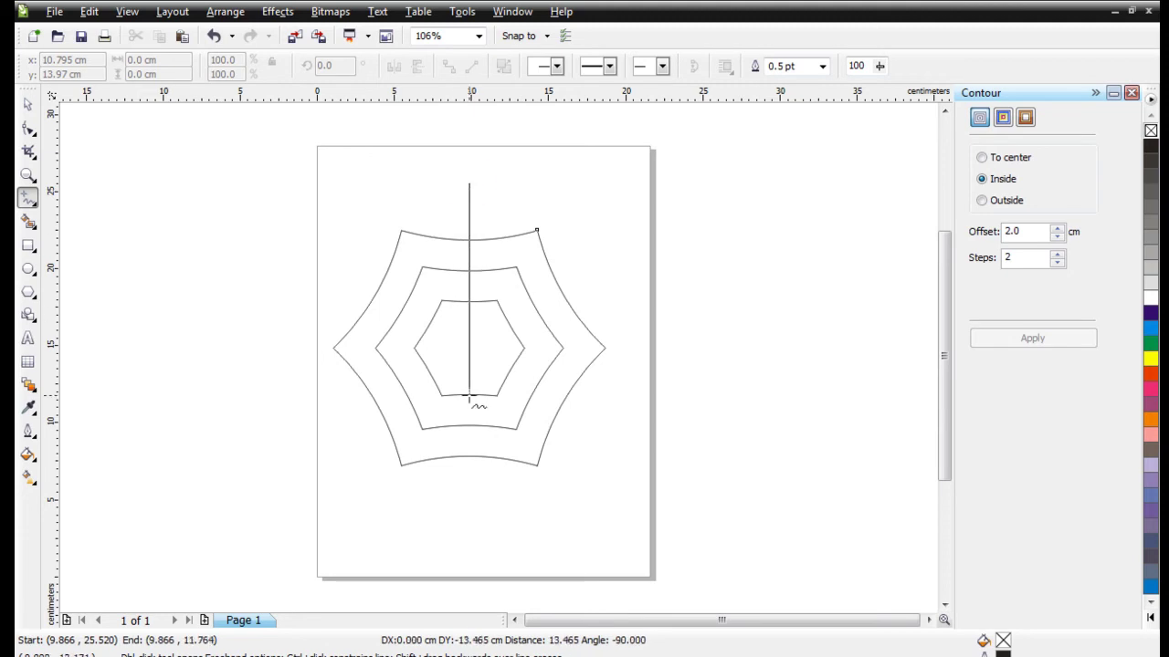
left_click(463, 502)
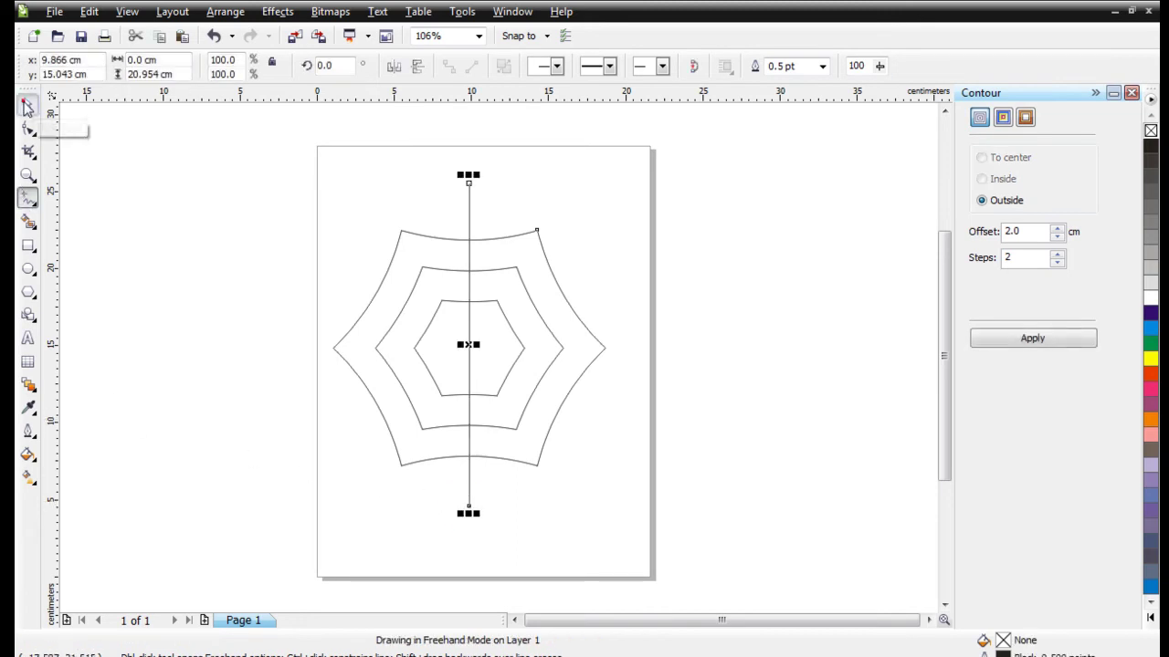
left_click(27, 107)
left_click(265, 263)
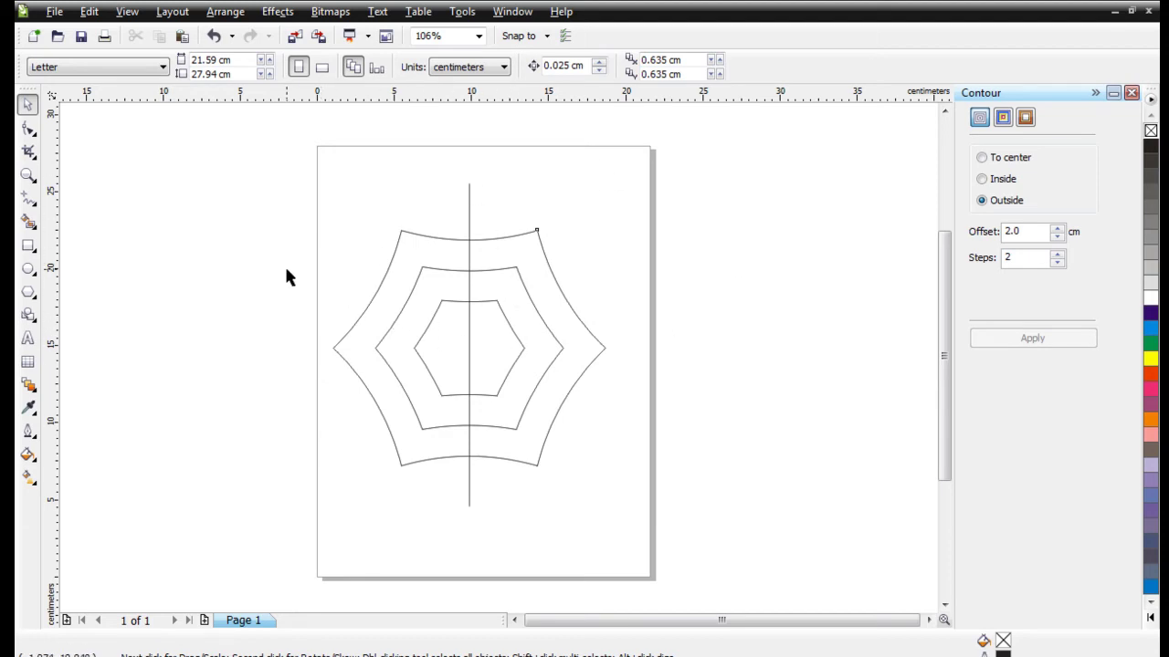
Step: Align the vertical line and all hexagon curves to each other by their horizontal and vertical centers
mouse_move(295, 141)
left_mouse_down()
mouse_move(565, 365)
mouse_move(691, 564)
left_mouse_up()
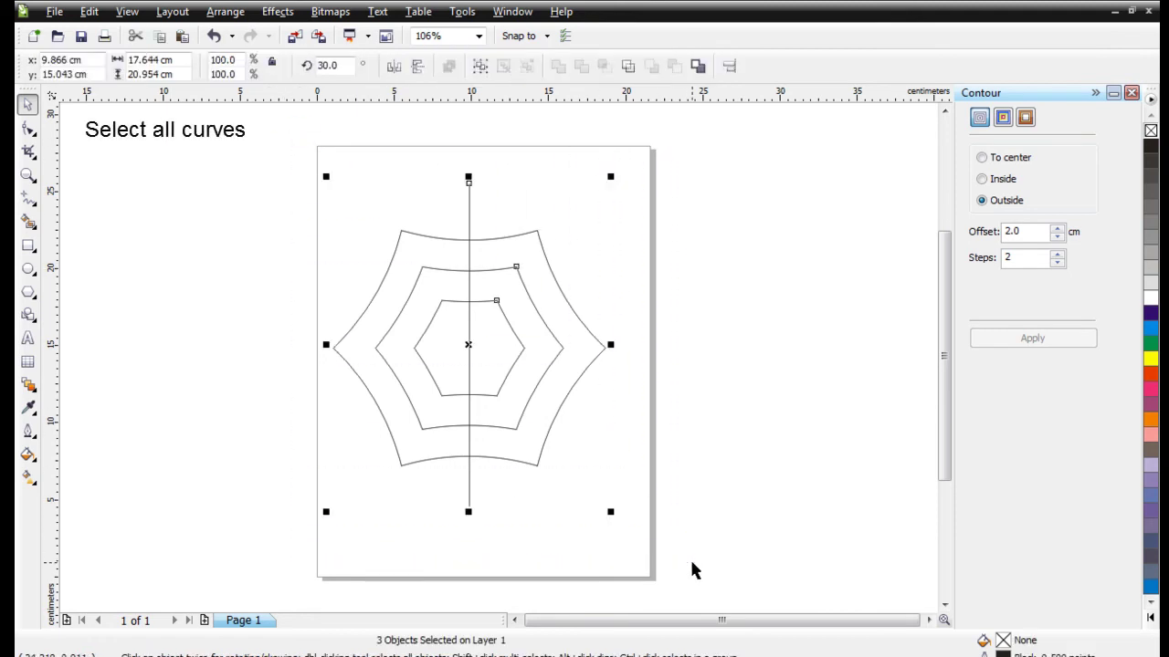
left_click(729, 69)
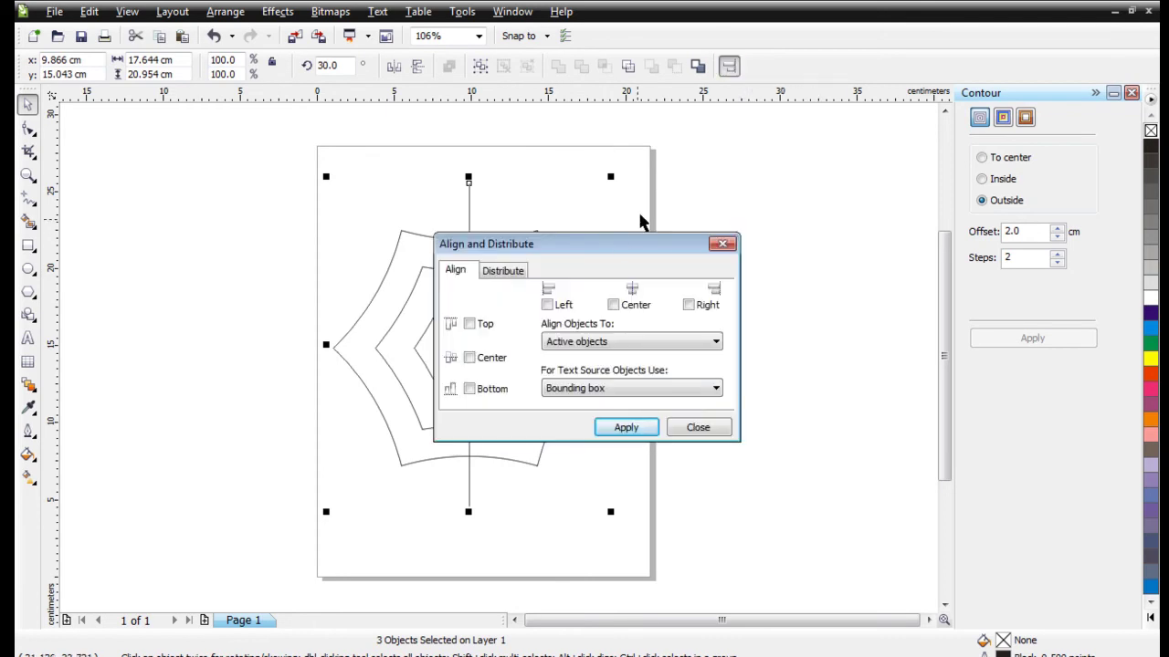
left_click_drag(619, 244, 807, 100)
left_click(799, 162)
left_click(683, 216)
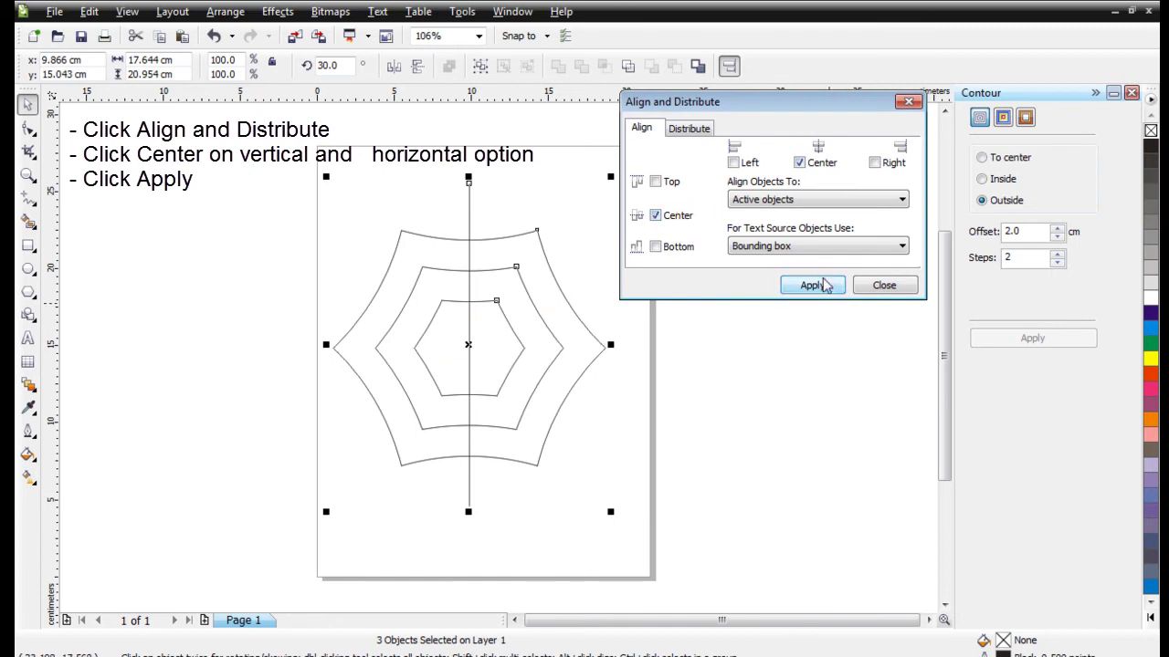
left_click(812, 286)
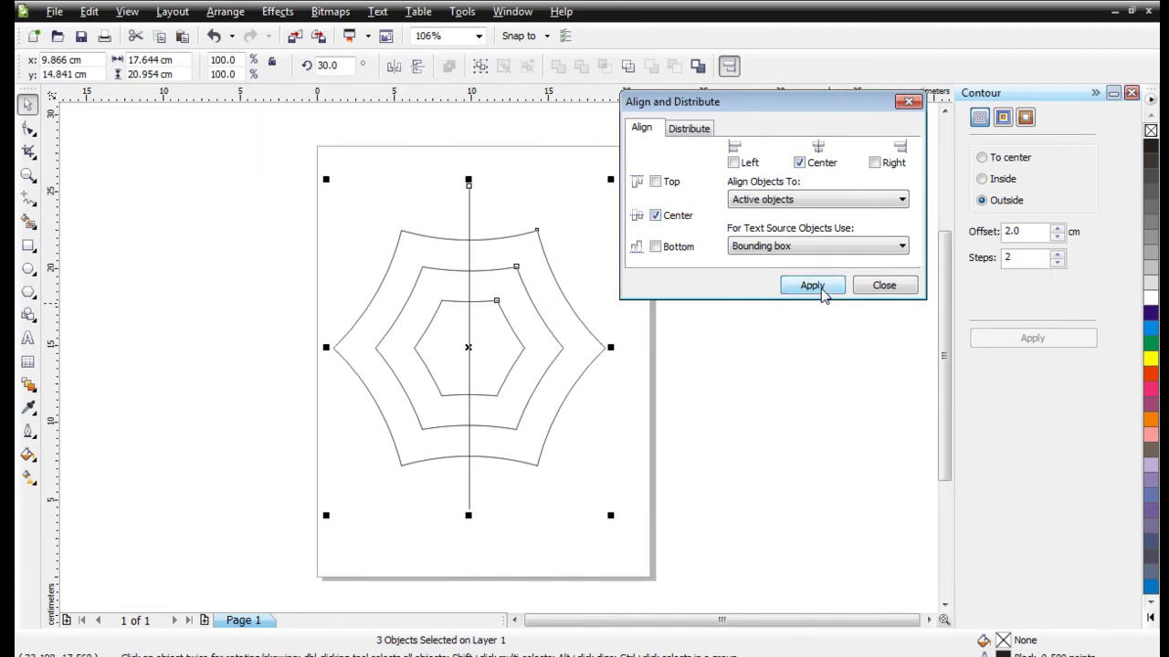
left_click(883, 286)
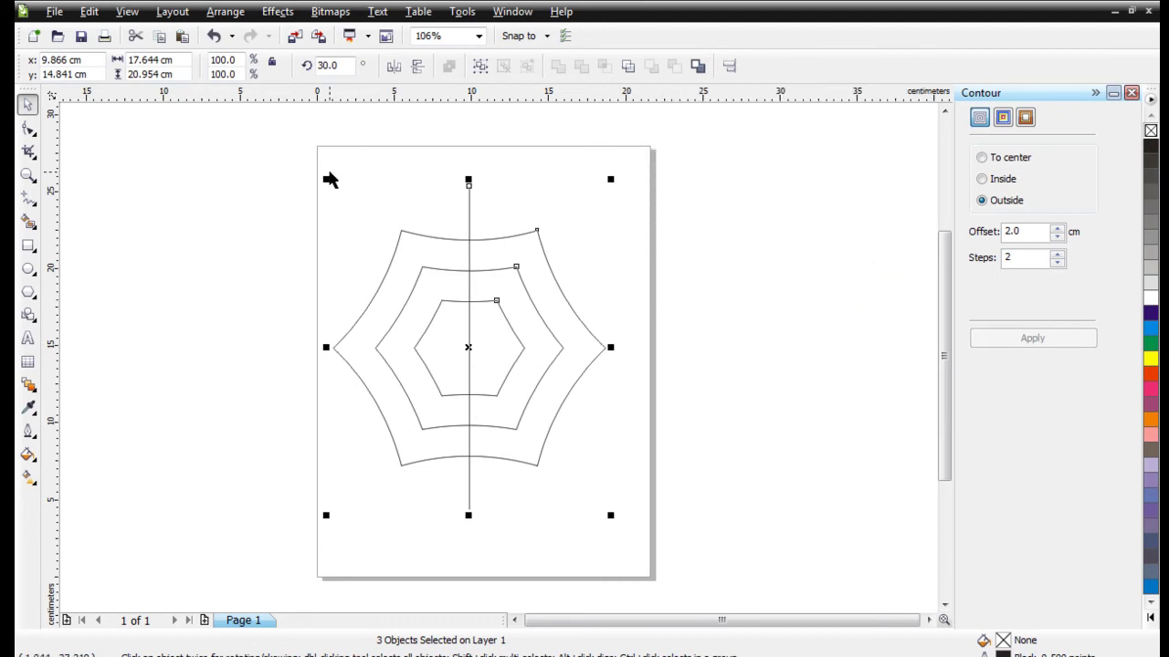
left_click(736, 252)
left_click(736, 252)
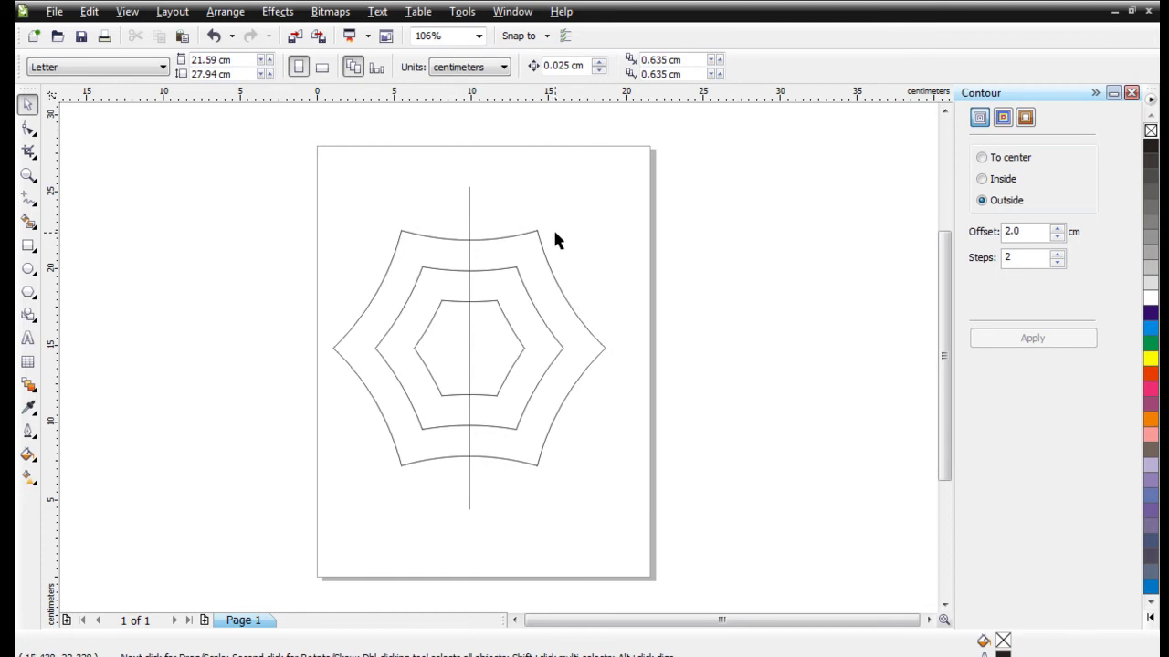
Step: Rotate the vertical line by 30 degrees so it passes through opposite corners of the hexagons
left_click(469, 210)
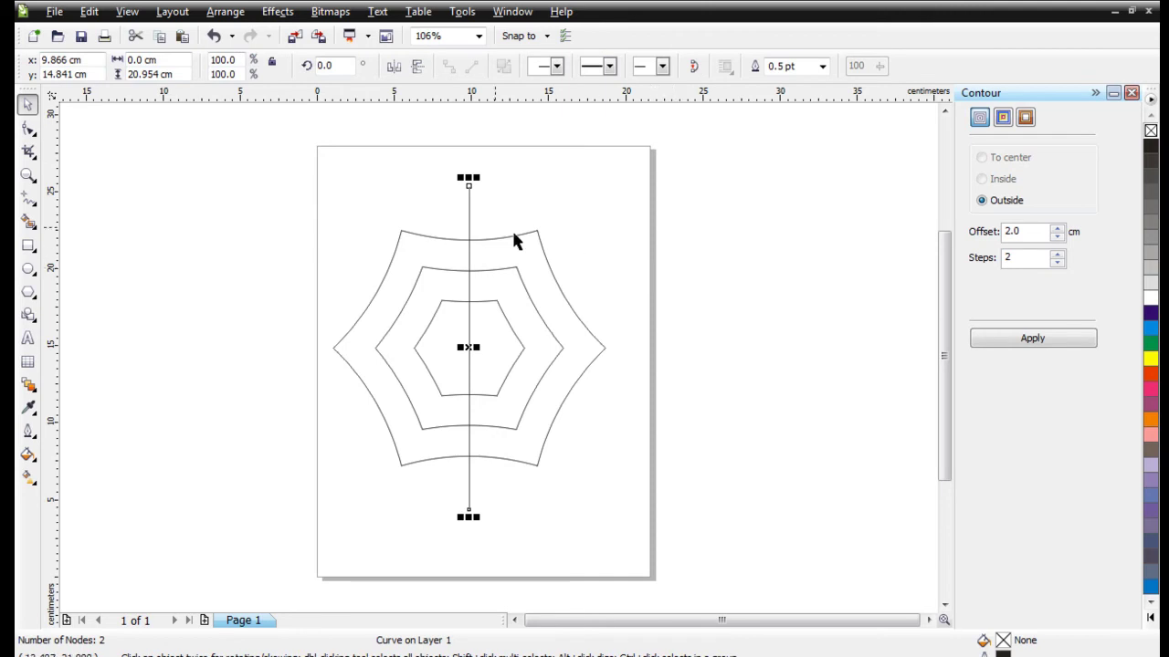
left_click(338, 65)
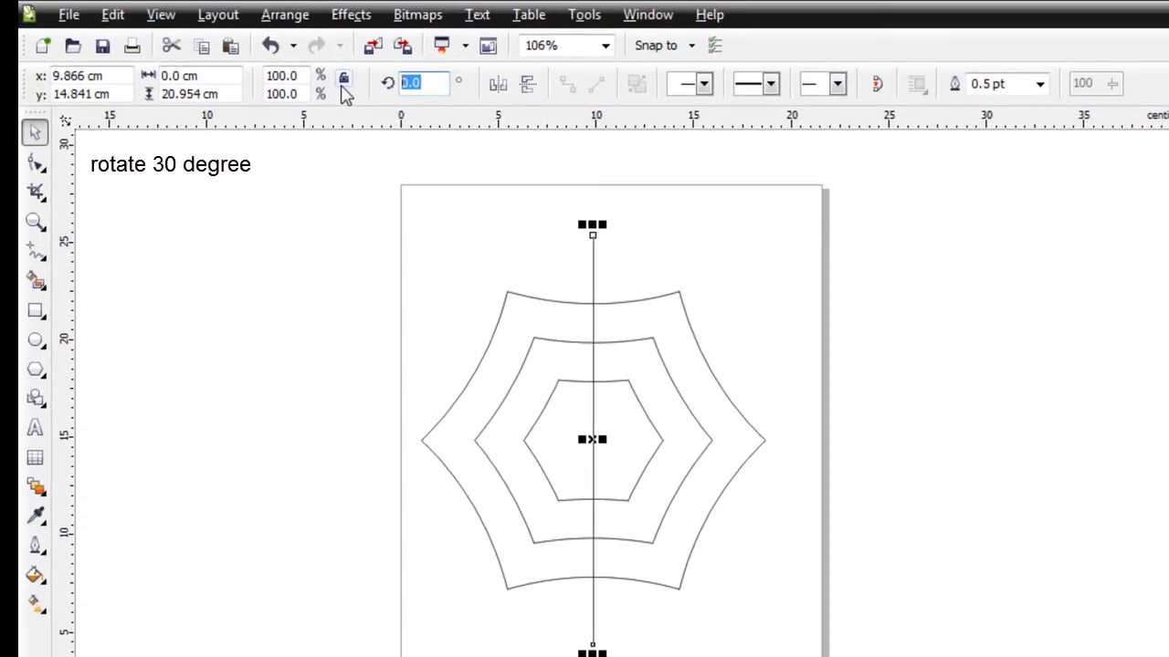
type("30")
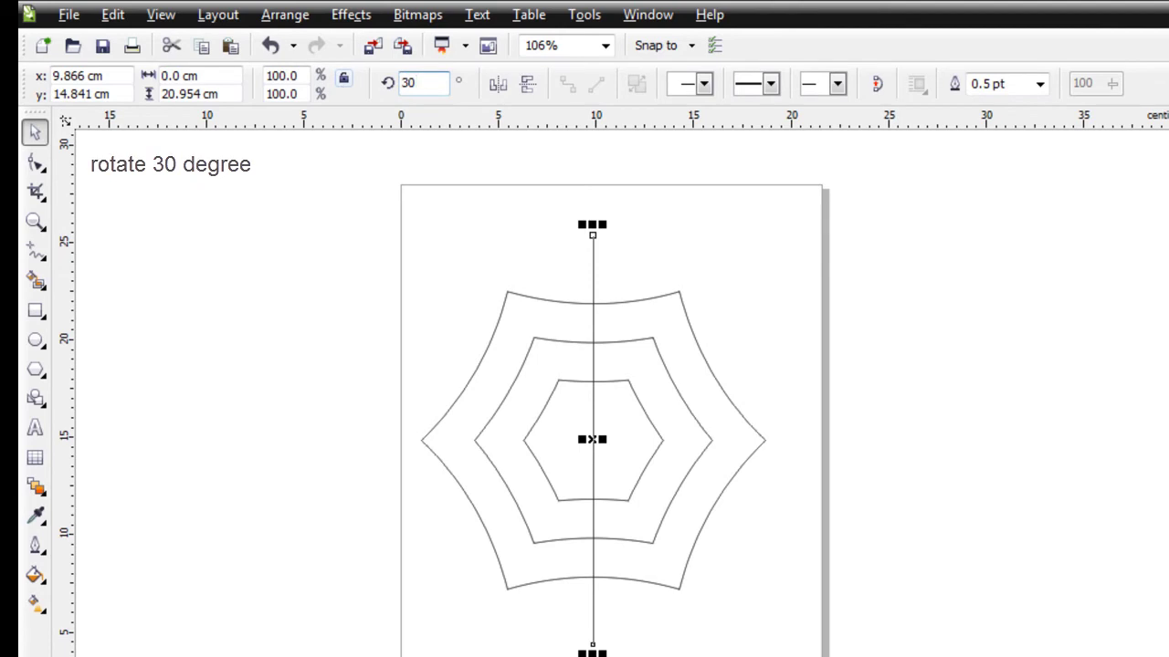
key("Return")
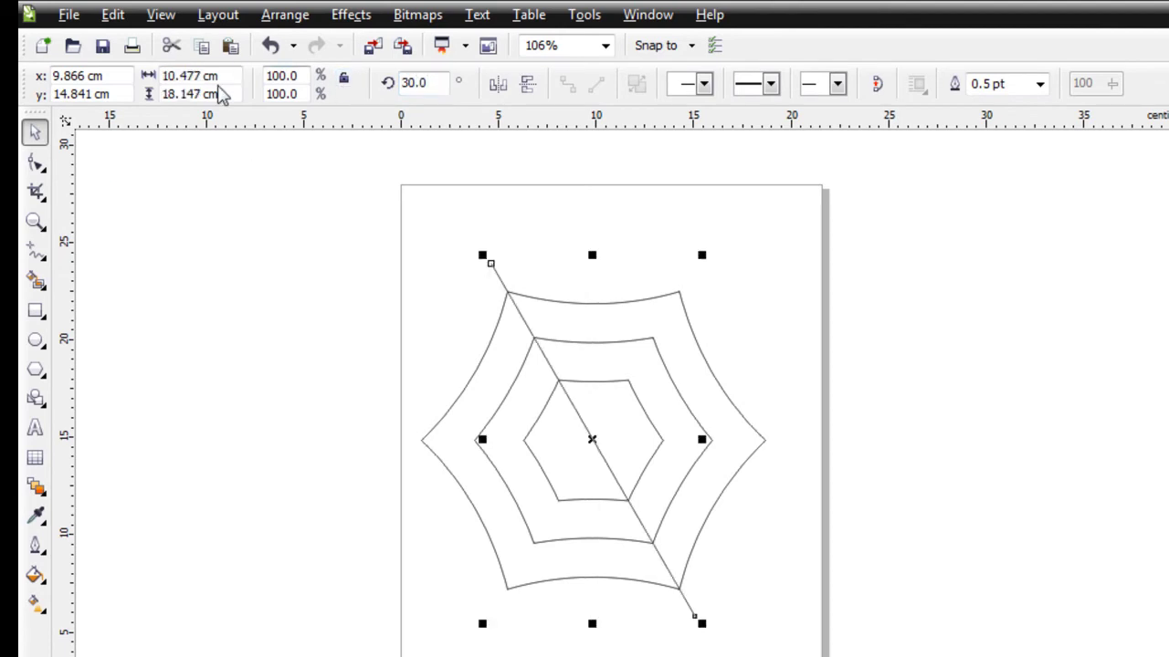
left_click(321, 417)
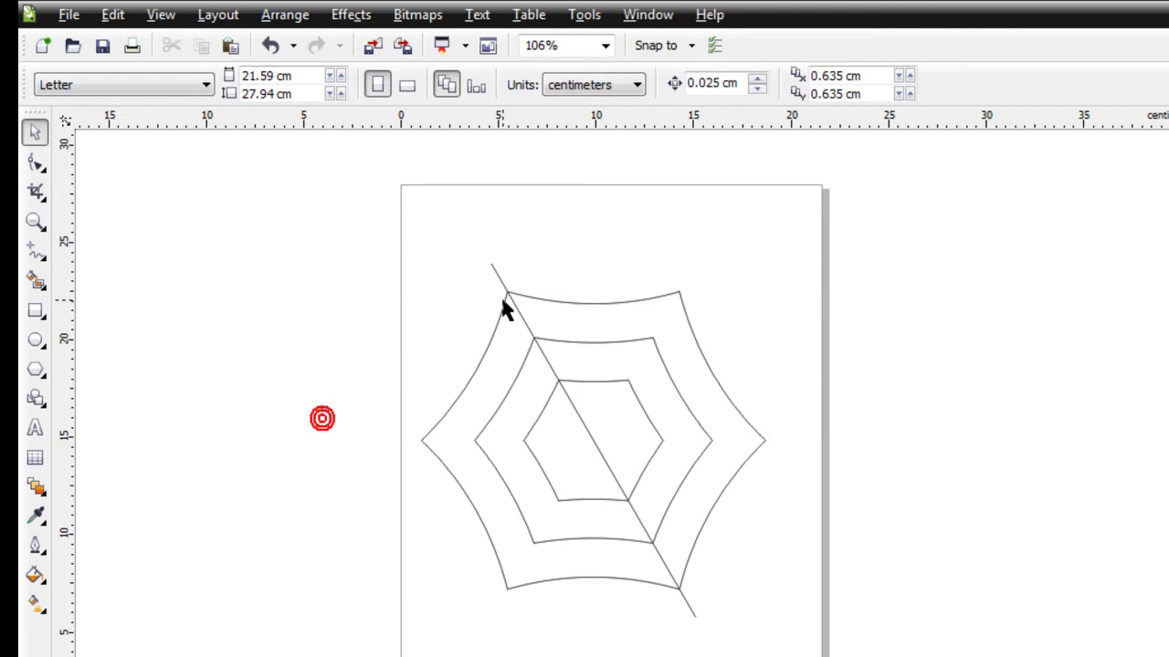
Step: Create three duplicates of the diagonal line with the Rotate transformation, each turned 60 degrees about its center
left_click(694, 621)
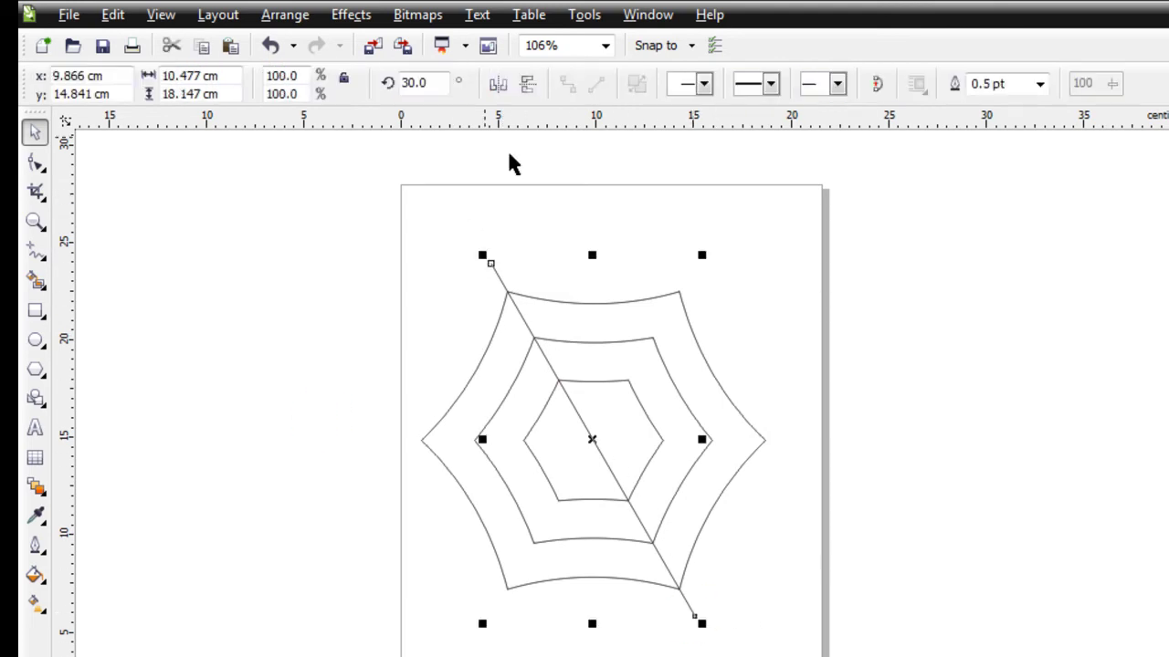
left_click(378, 189)
left_click(501, 286)
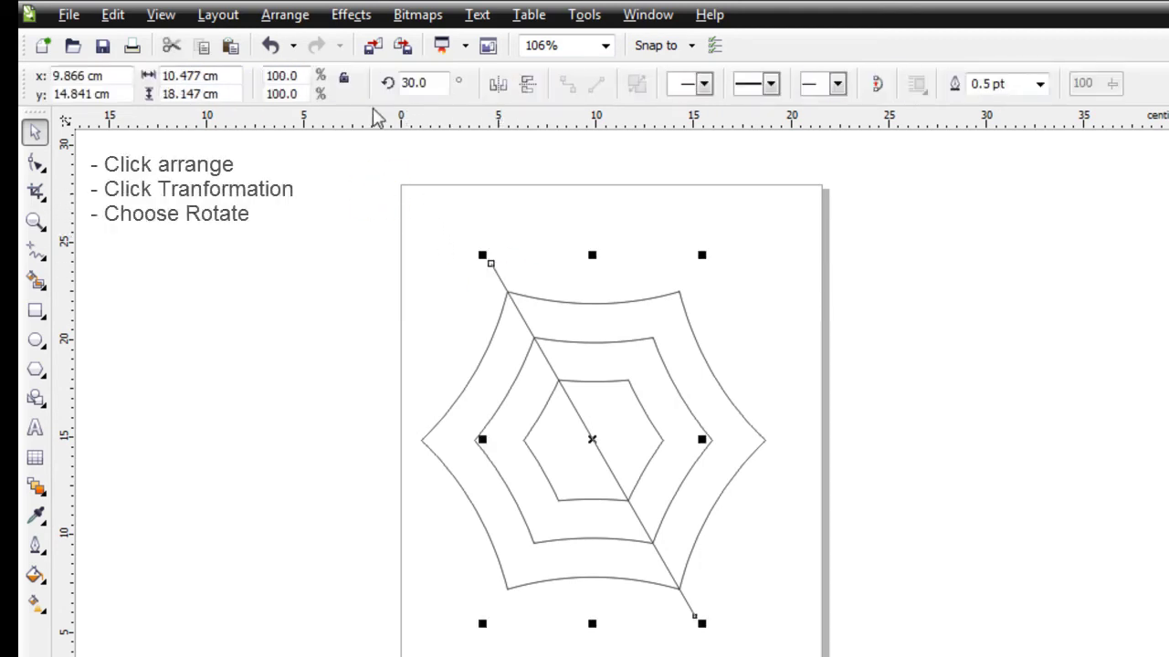
left_click(307, 20)
left_click(311, 41)
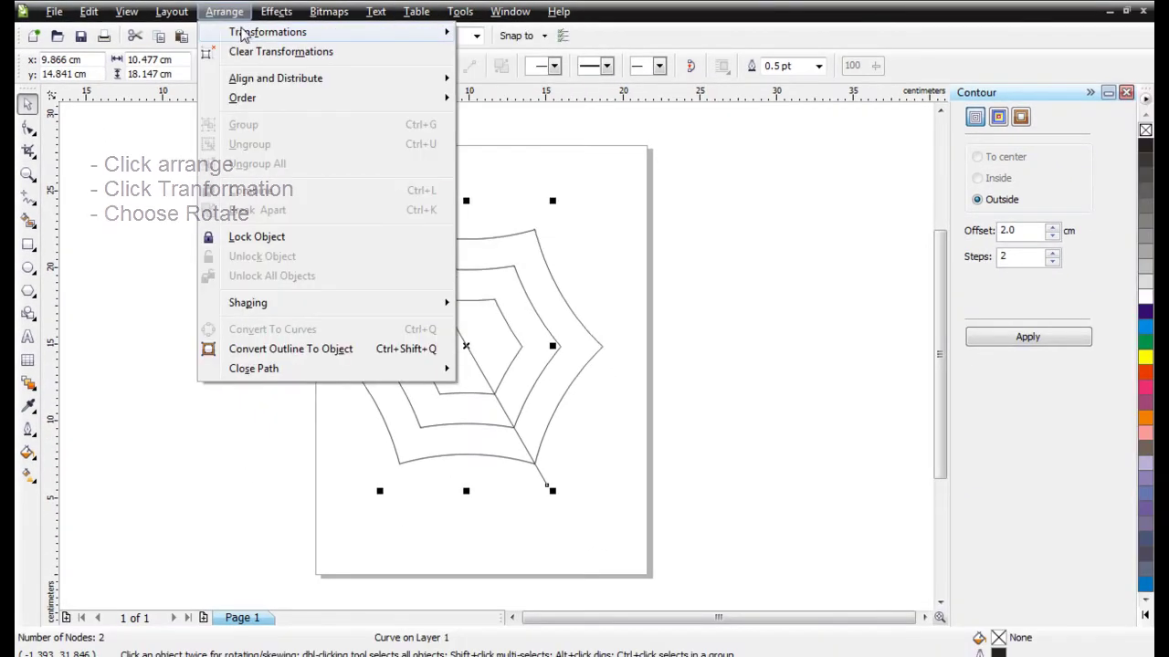
mouse_move(273, 33)
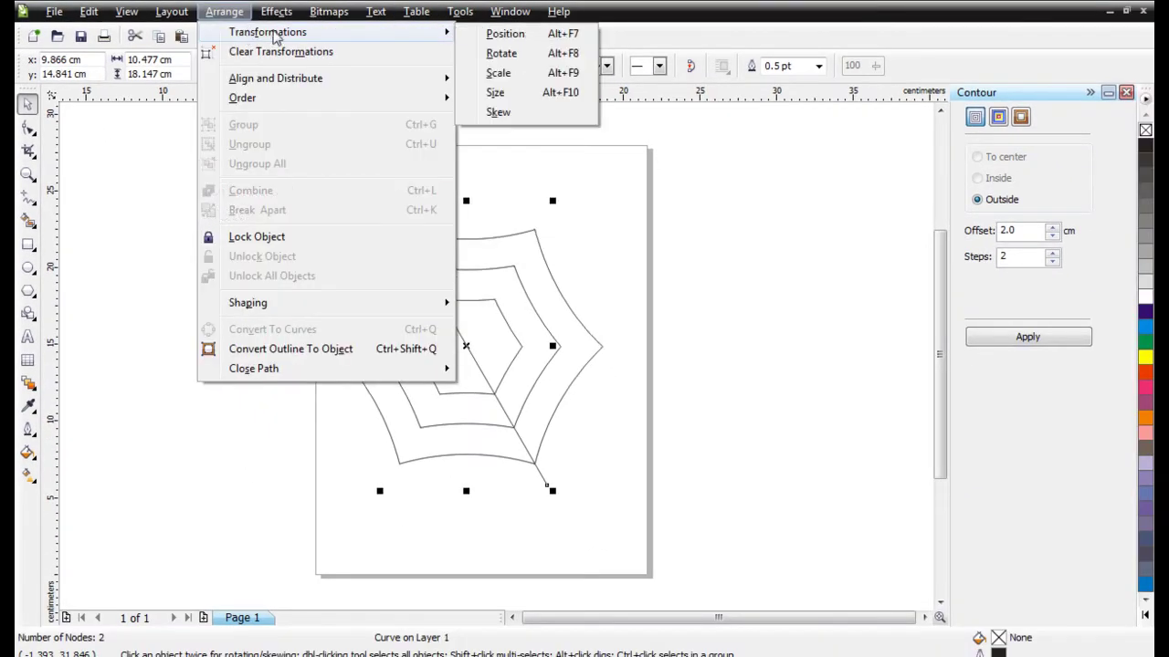
left_click(500, 53)
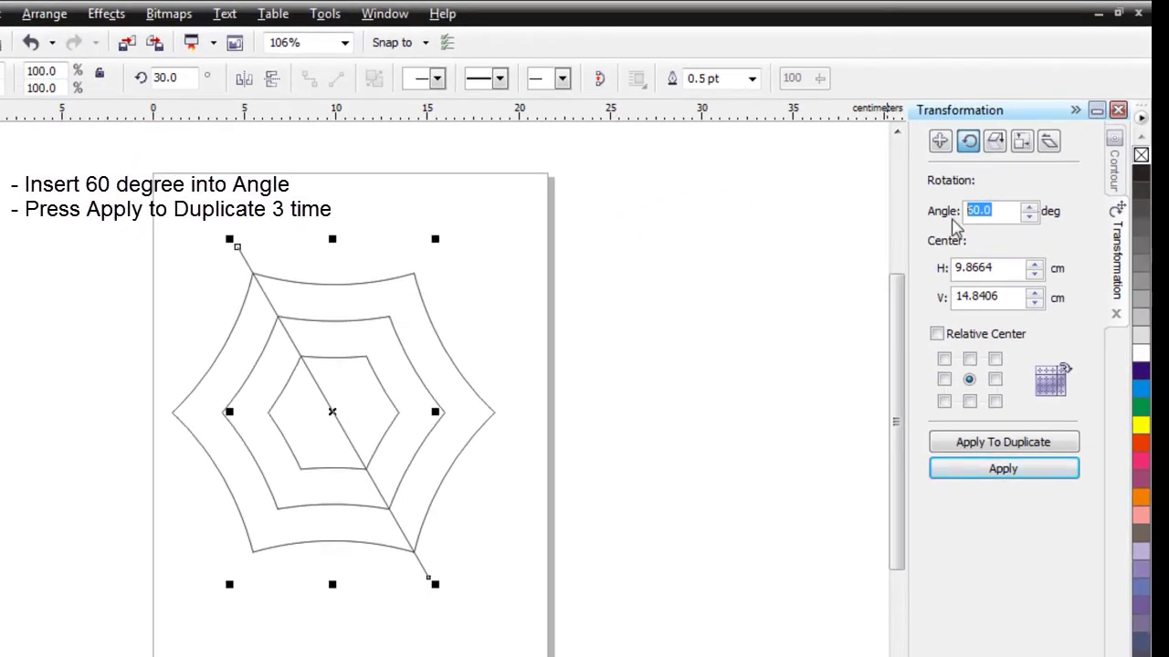
left_click(969, 442)
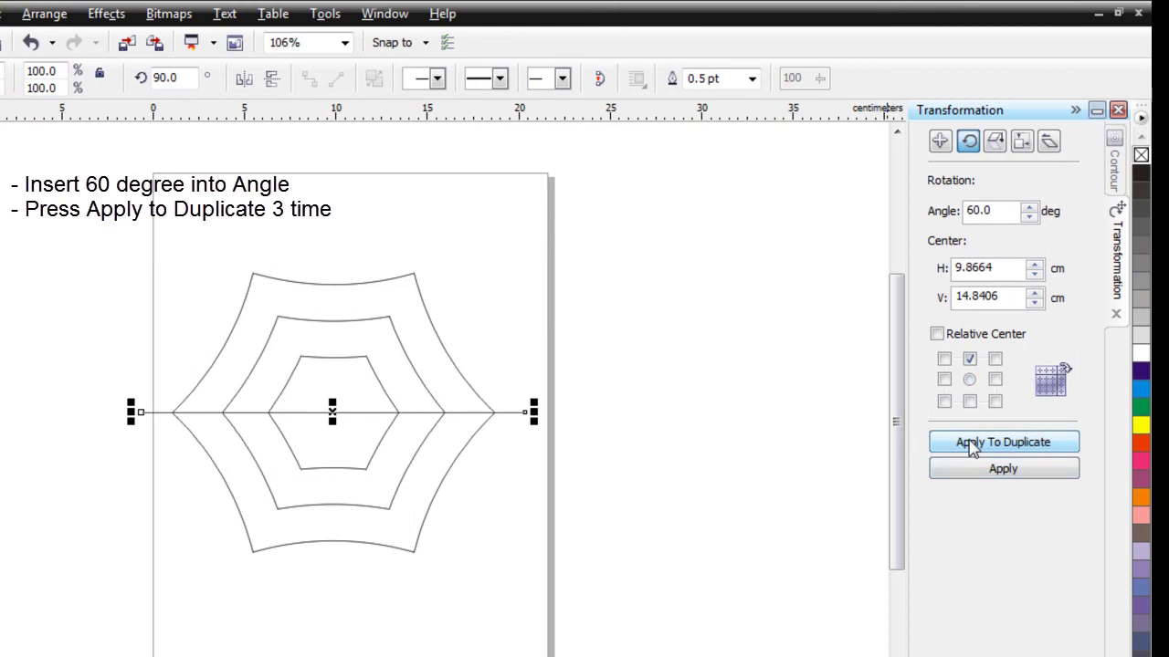
left_click(971, 445)
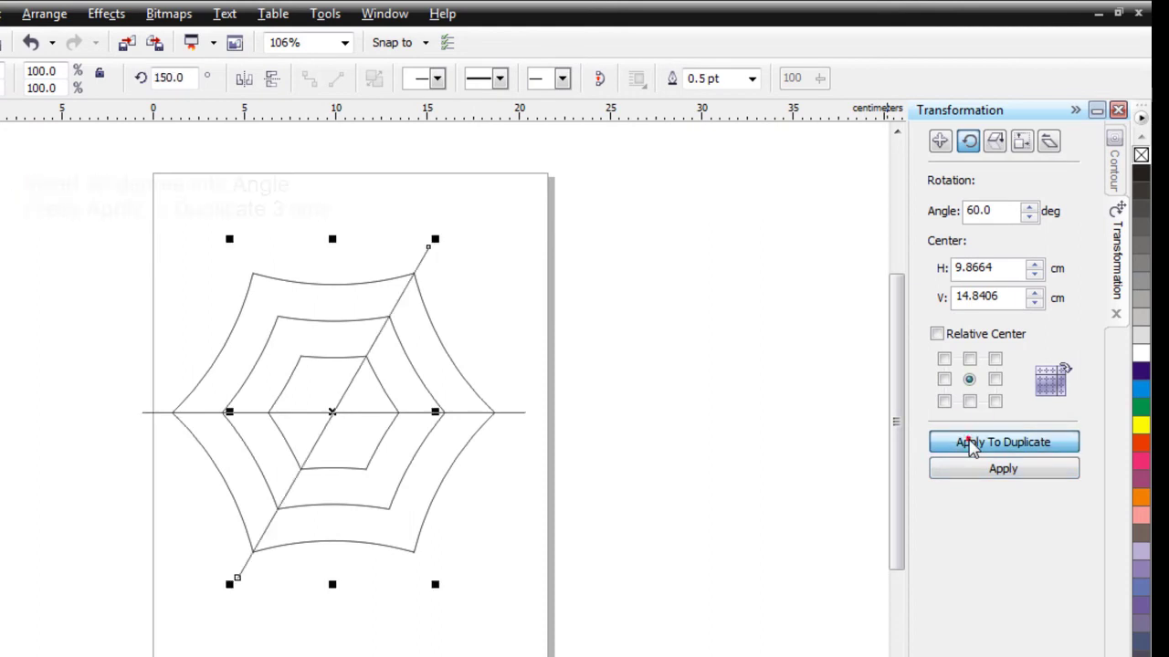
left_click(971, 447)
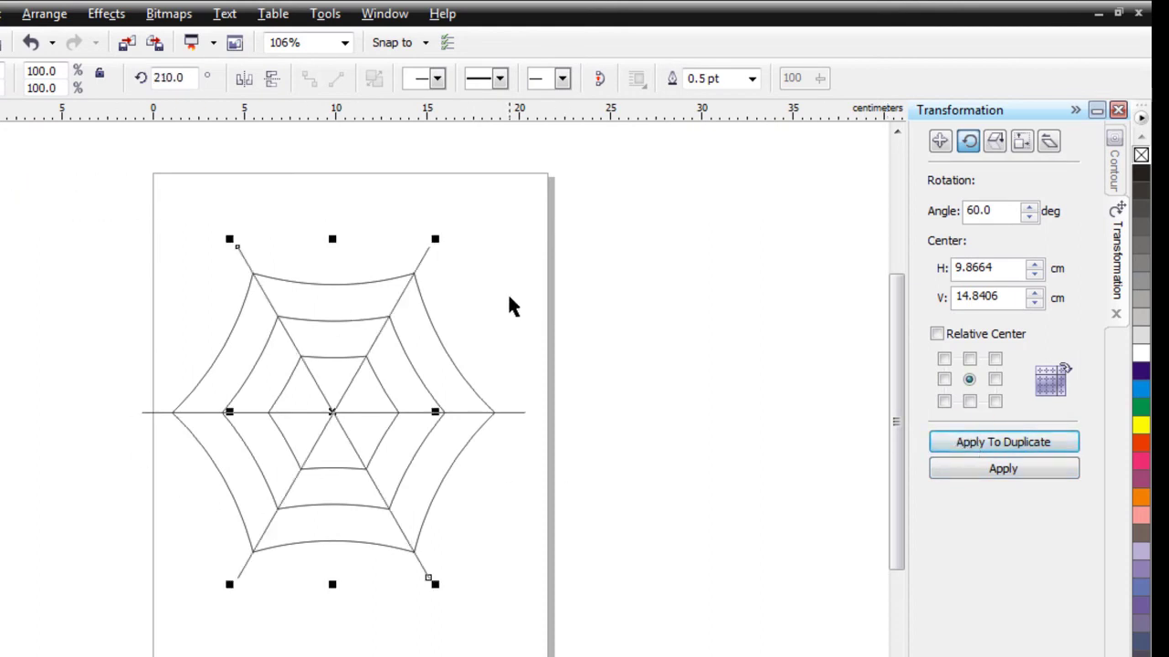
left_click(2, 245)
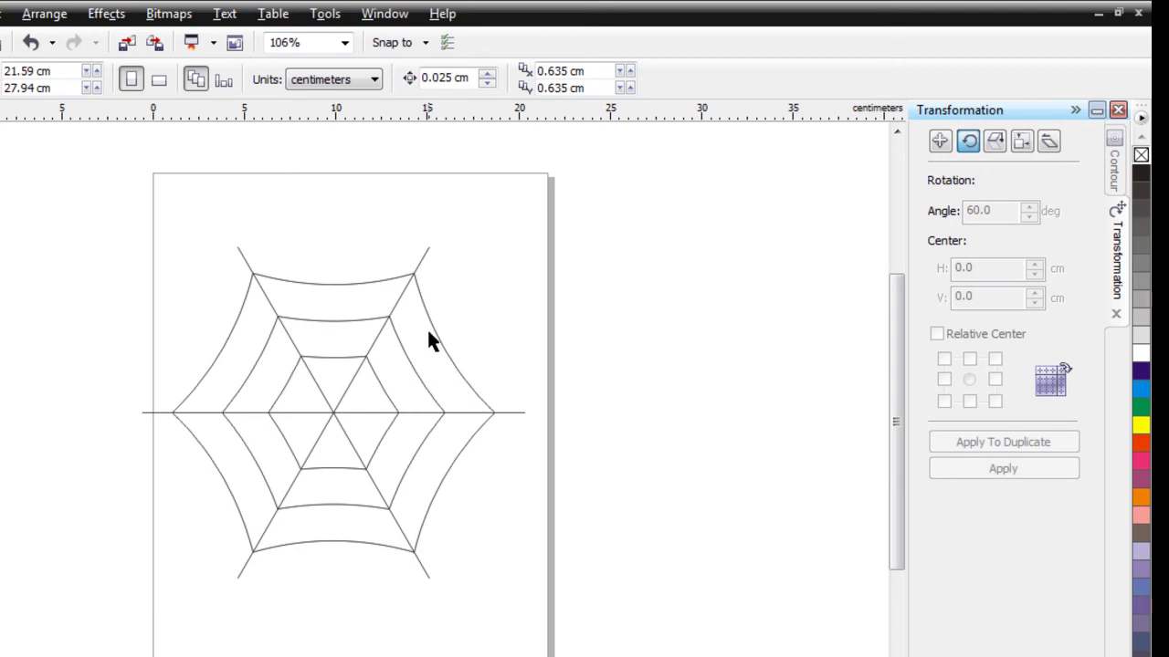
Step: Apply an outside contour with a 0.1 cm offset and 1 step to the line running from lower left to upper right
left_click(418, 256)
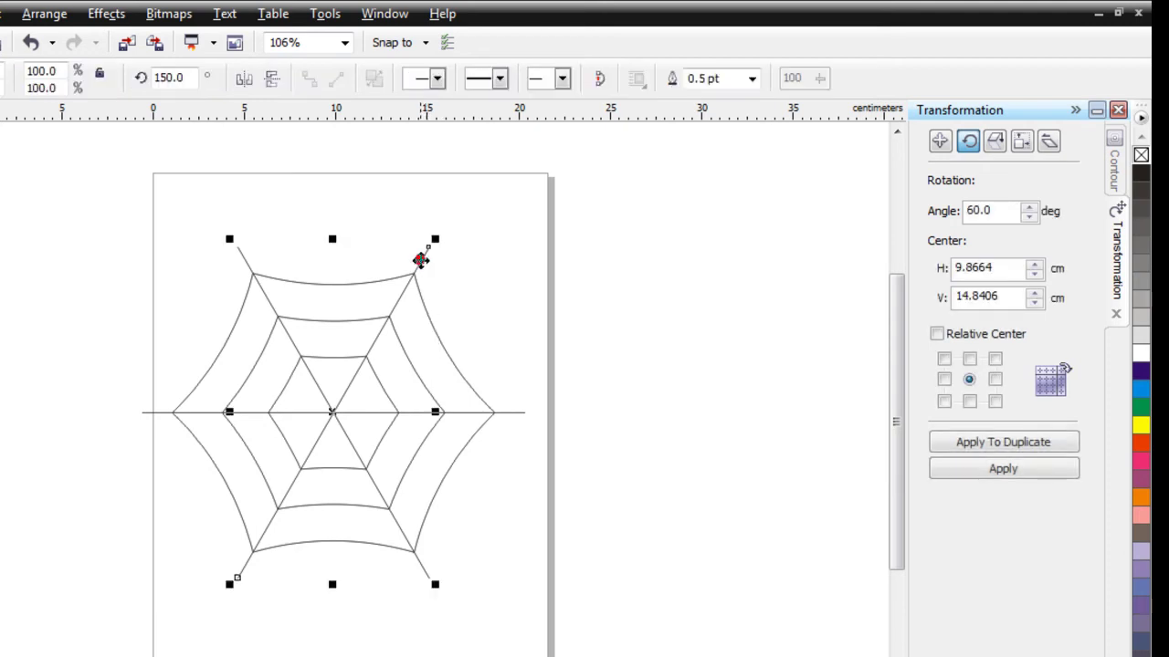
left_click(484, 251)
left_click(426, 253)
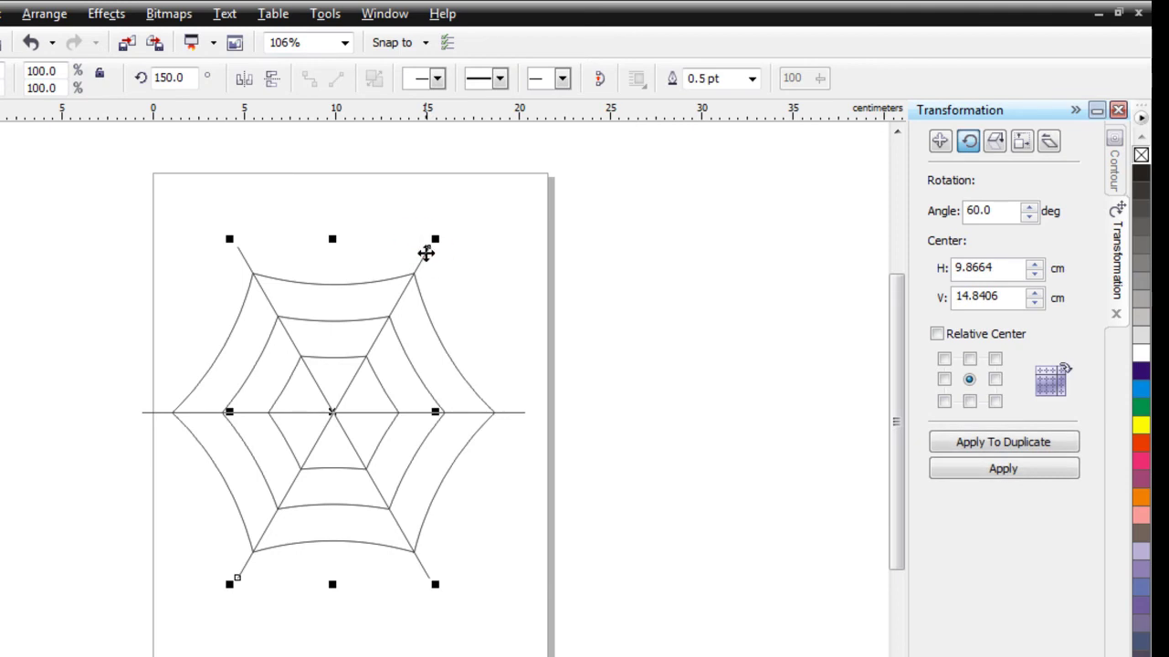
left_click(1117, 165)
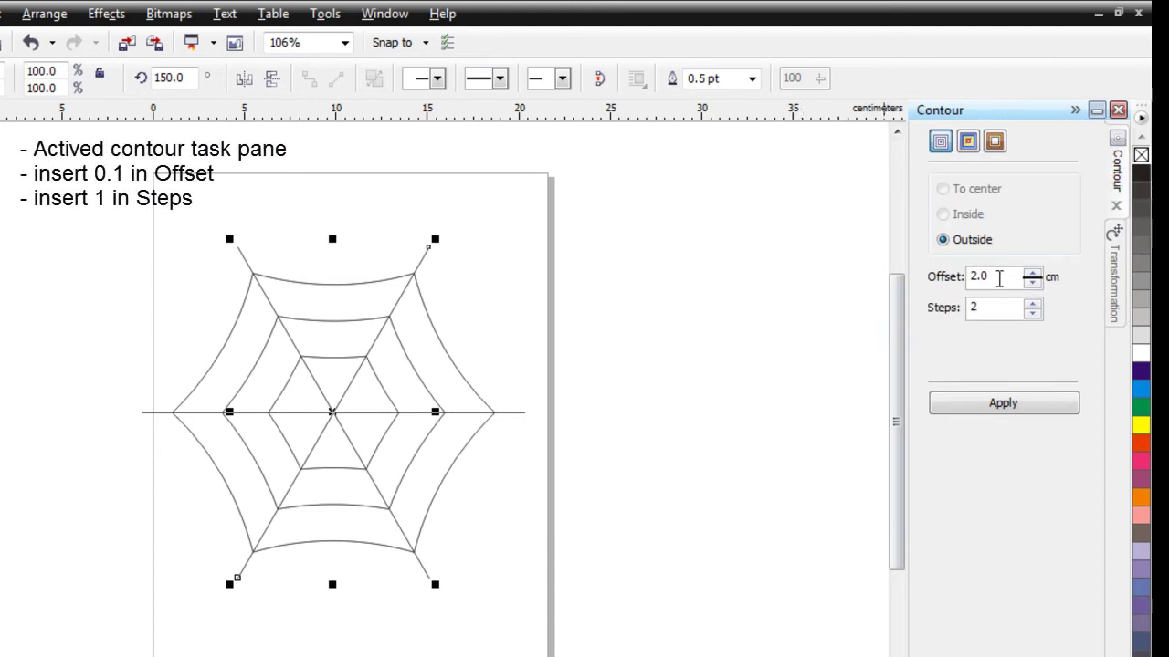
double_click(974, 308)
type("1")
double_click(1000, 276)
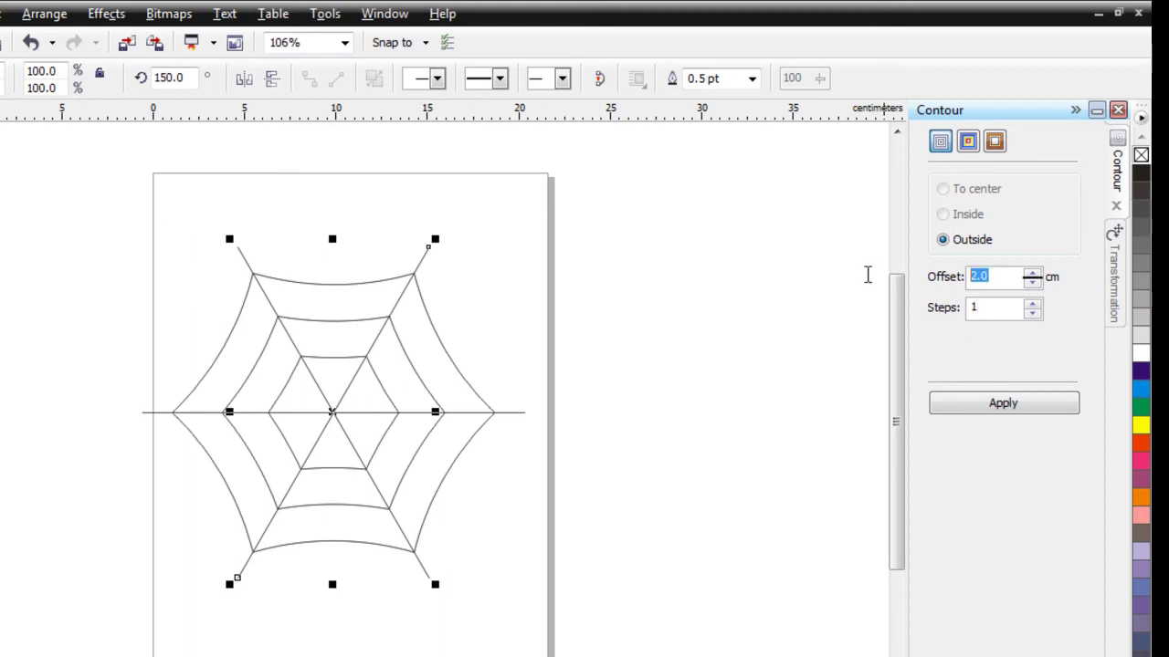
type("0.1")
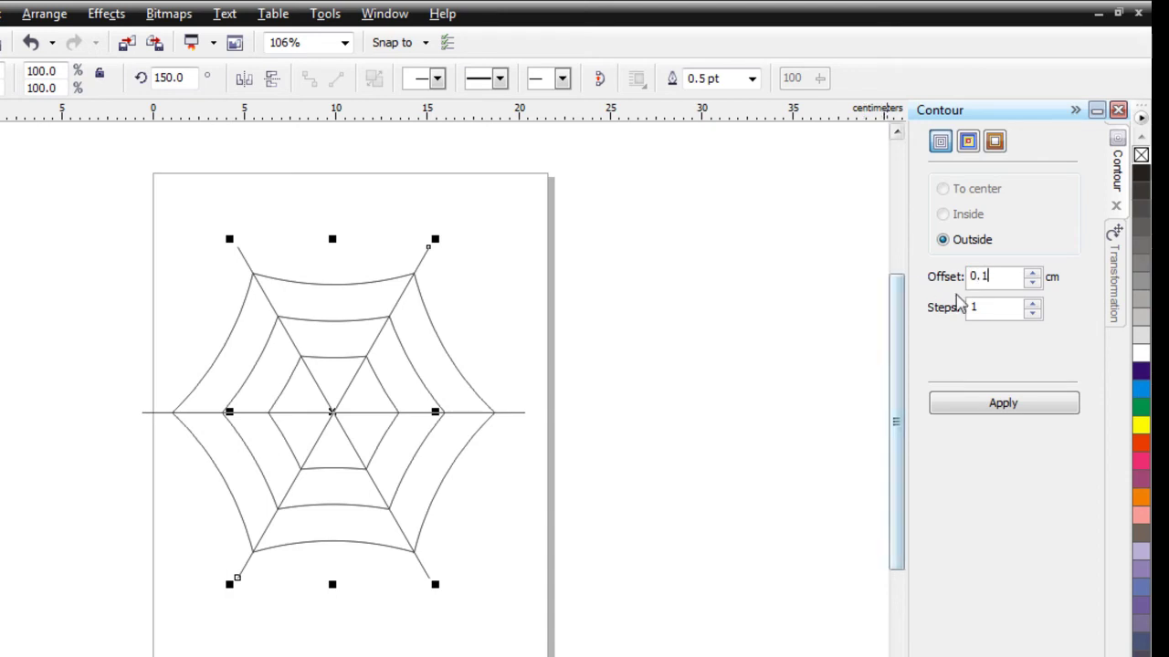
left_click(1002, 407)
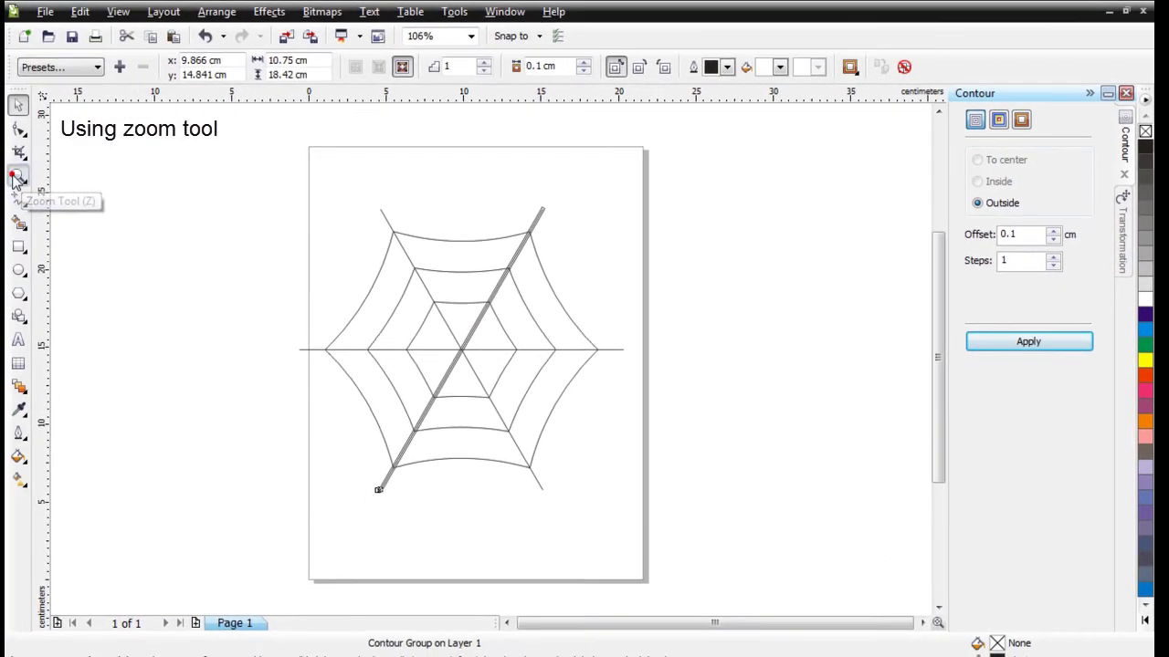
left_click(19, 174)
left_click_drag(293, 187, 621, 503)
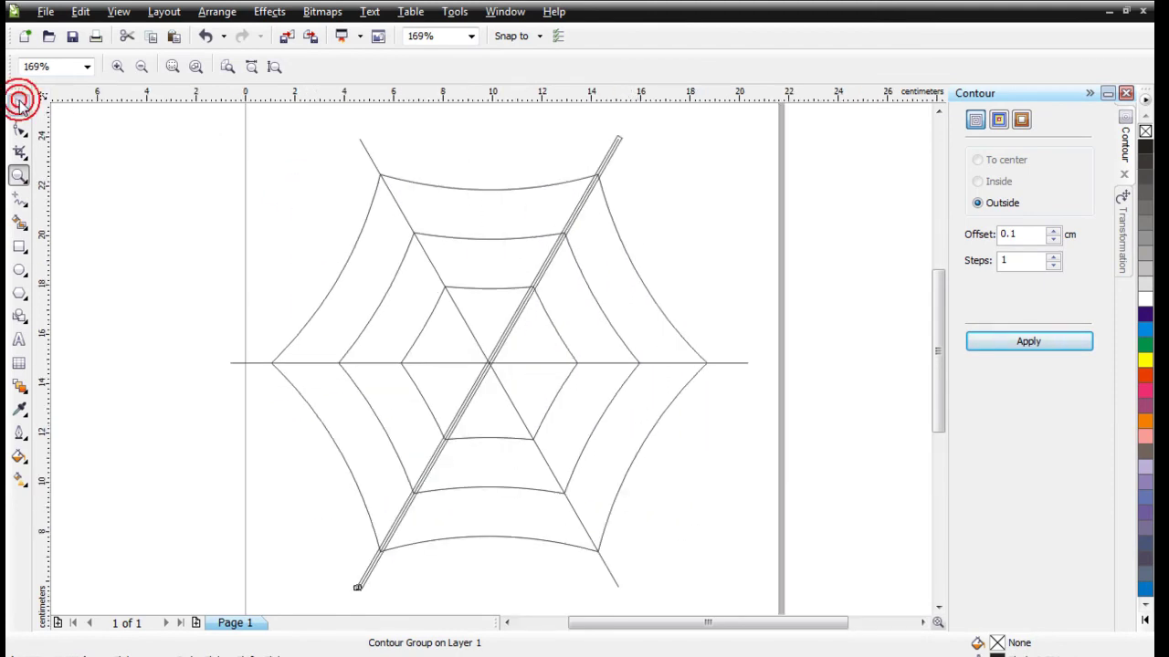
left_click(19, 105)
left_click(75, 303)
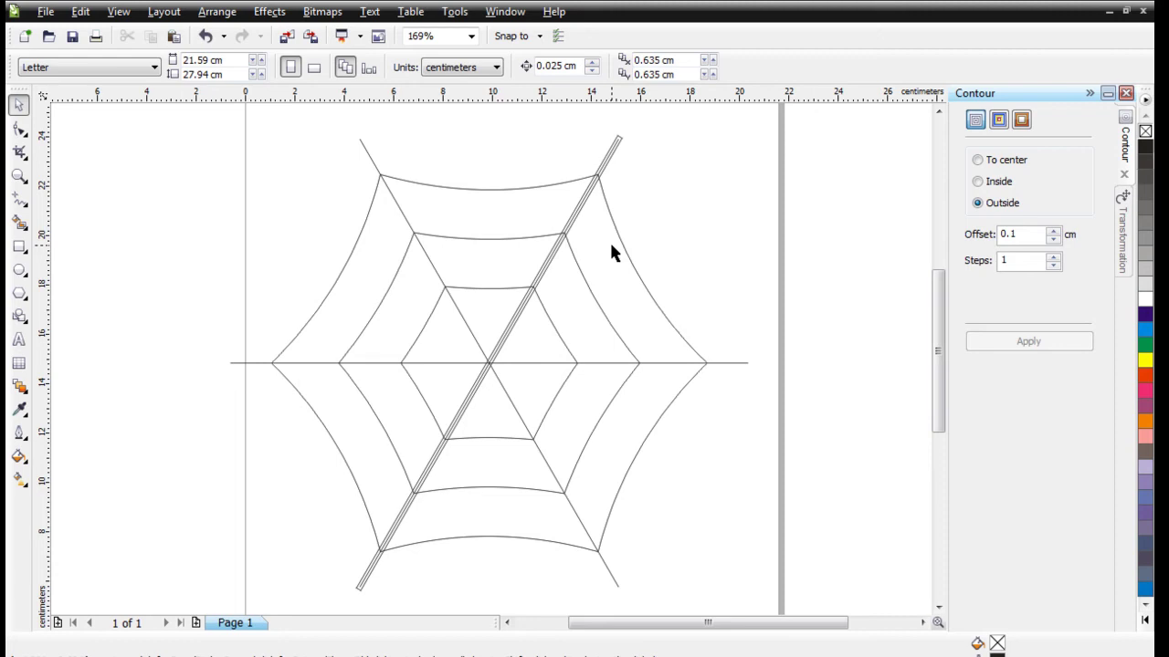
left_click(606, 166)
left_click(616, 161)
left_click(618, 164)
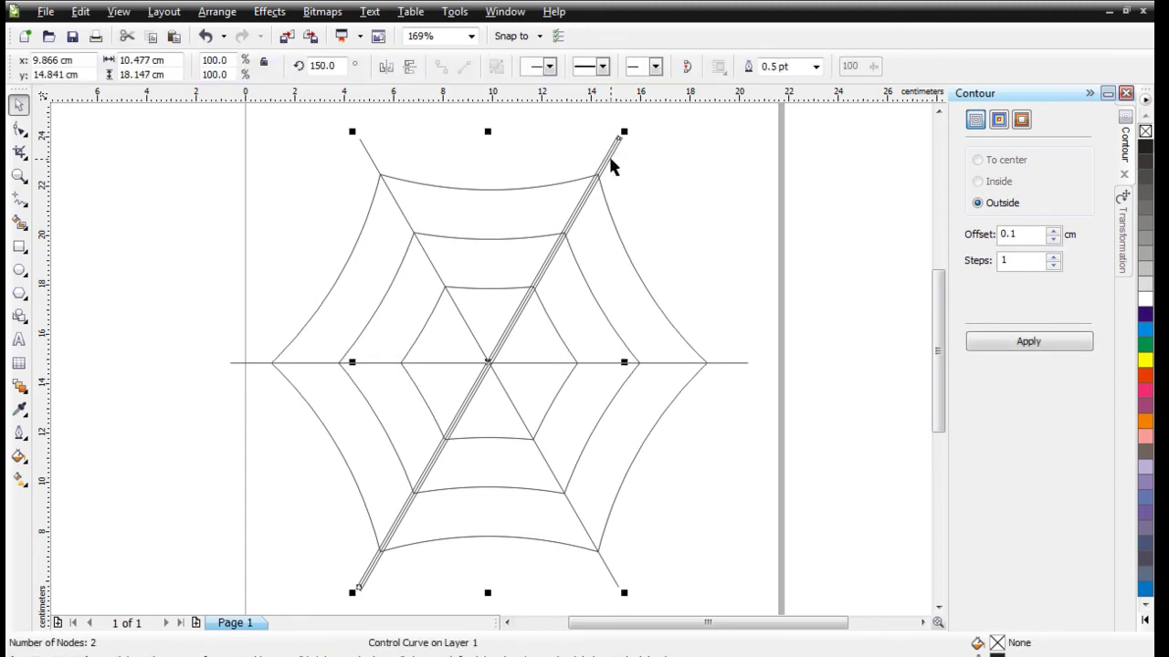
left_click(625, 156)
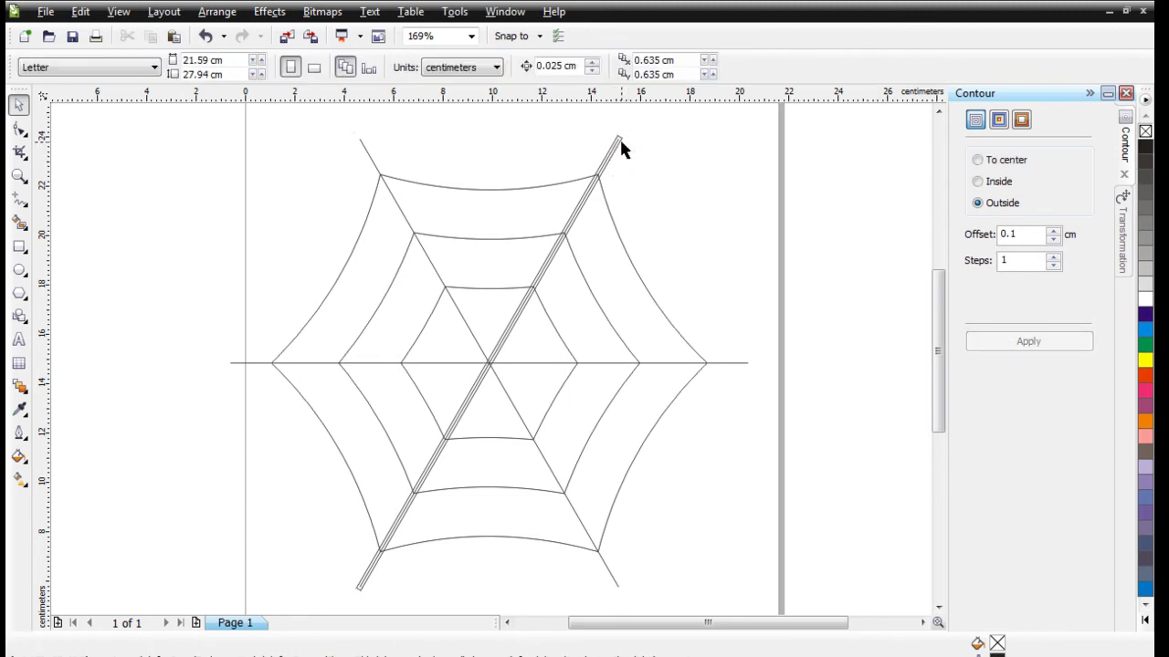
left_click(612, 154)
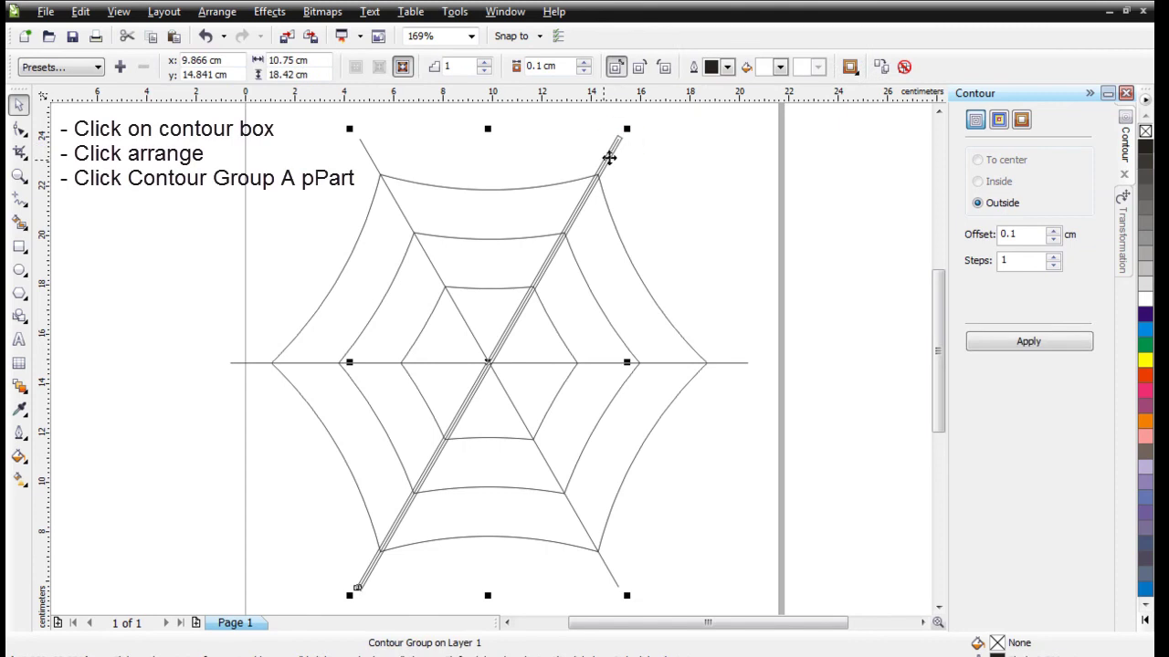
left_click(215, 13)
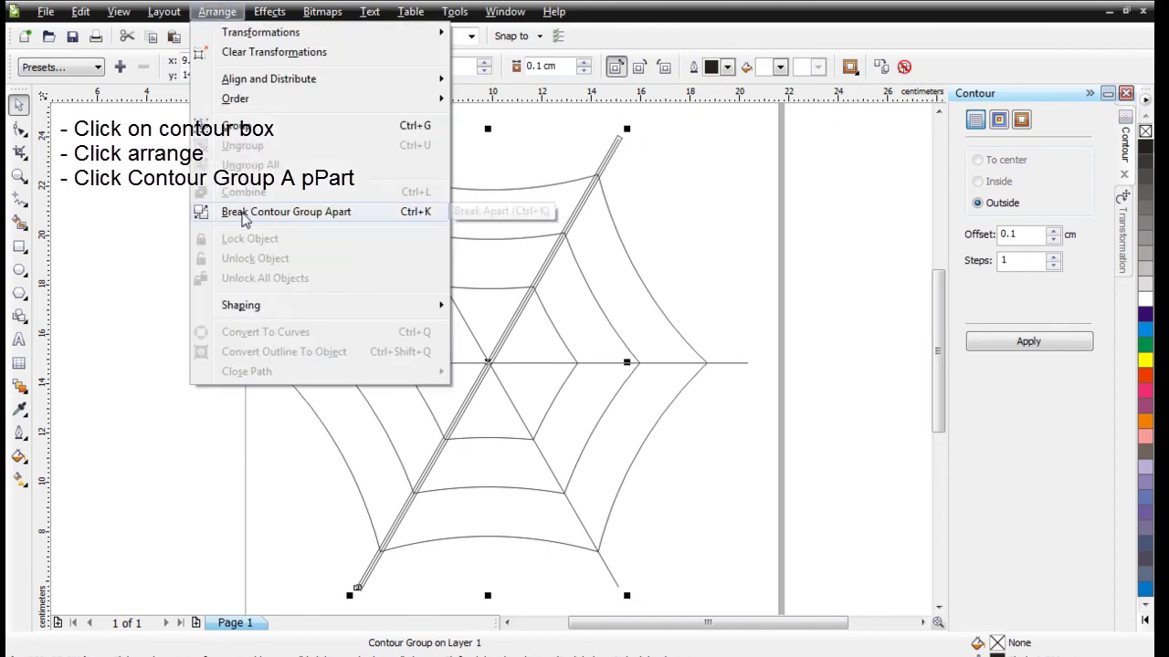
left_click(117, 240)
left_click(18, 176)
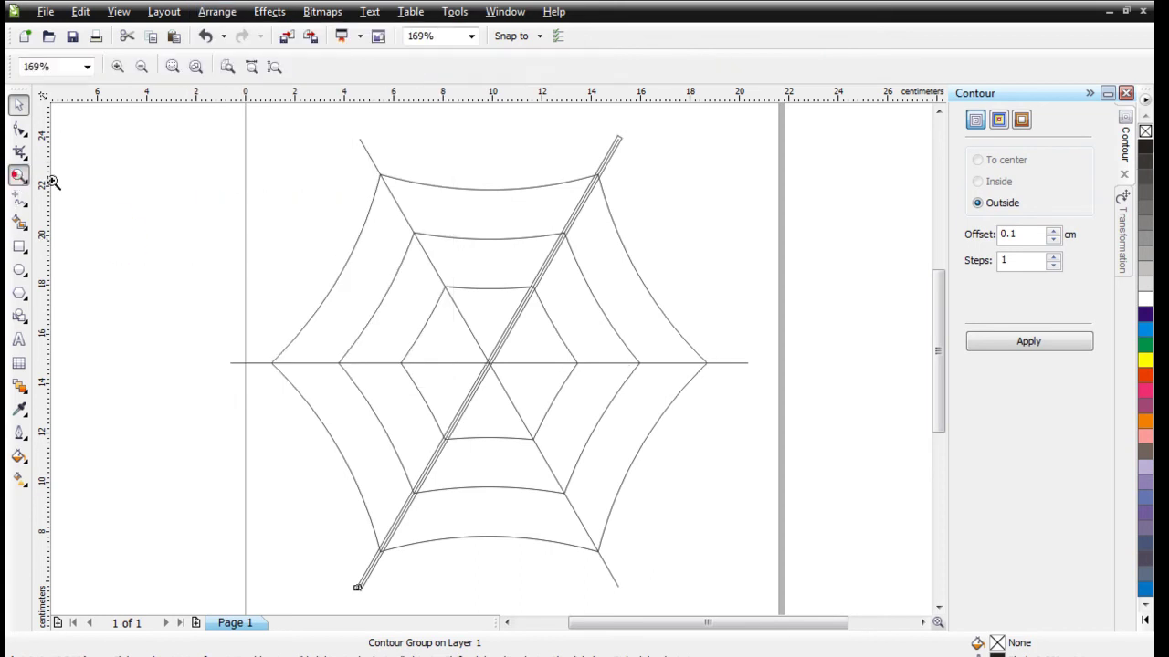
left_click_drag(539, 113, 654, 204)
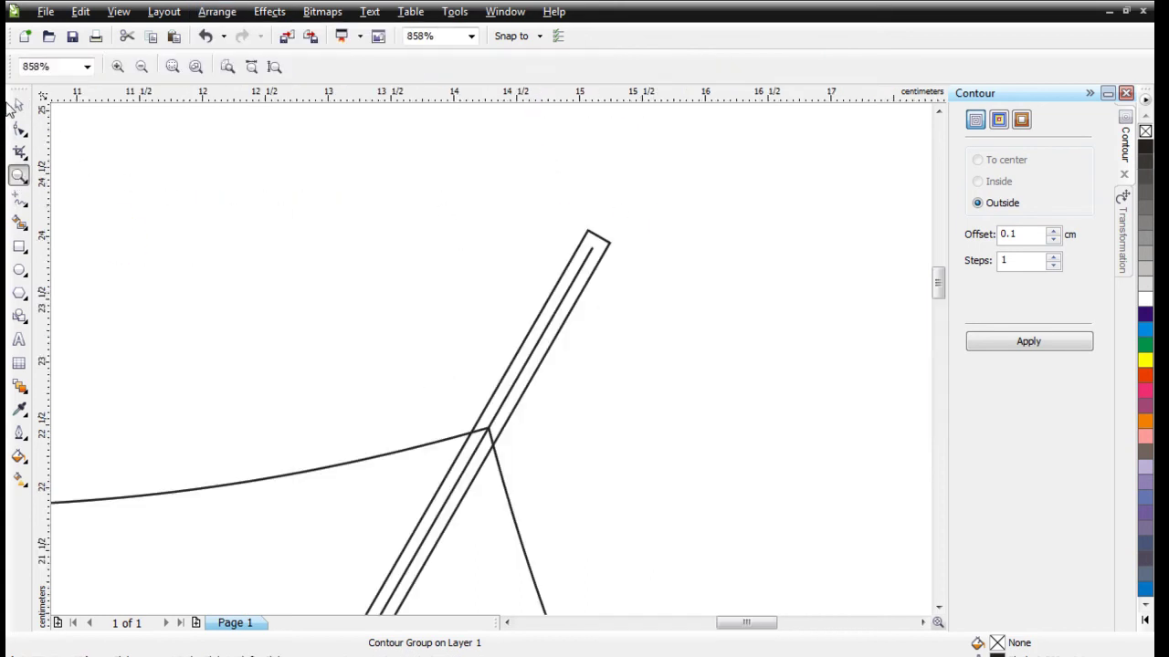
left_click(18, 104)
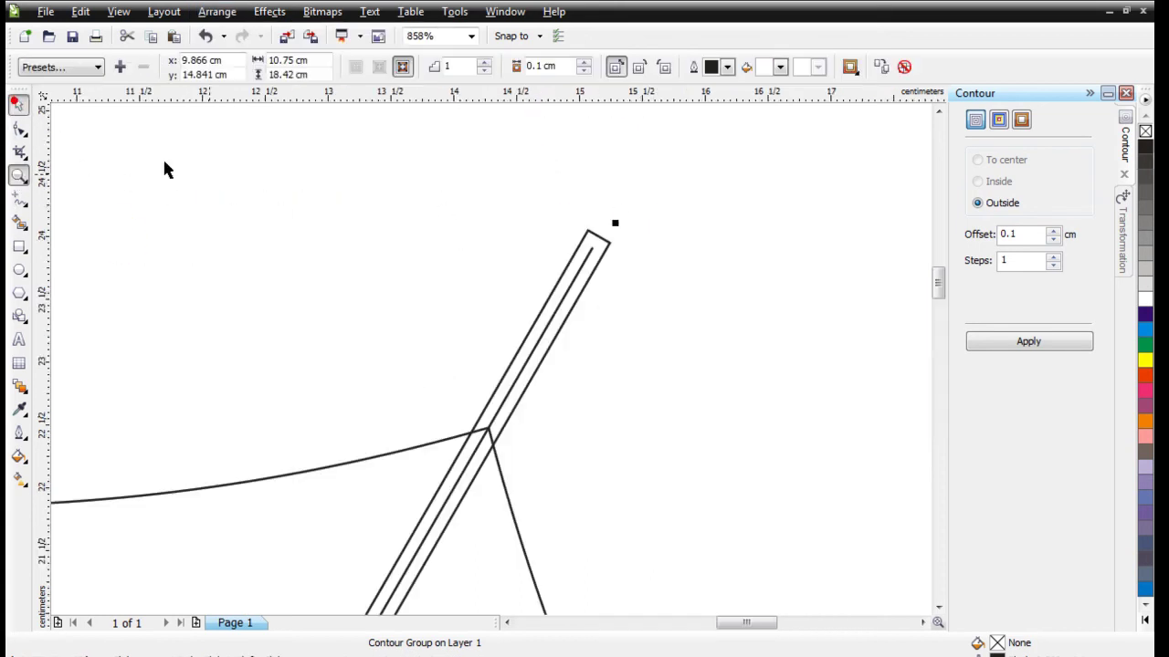
left_click(576, 276)
left_click(216, 11)
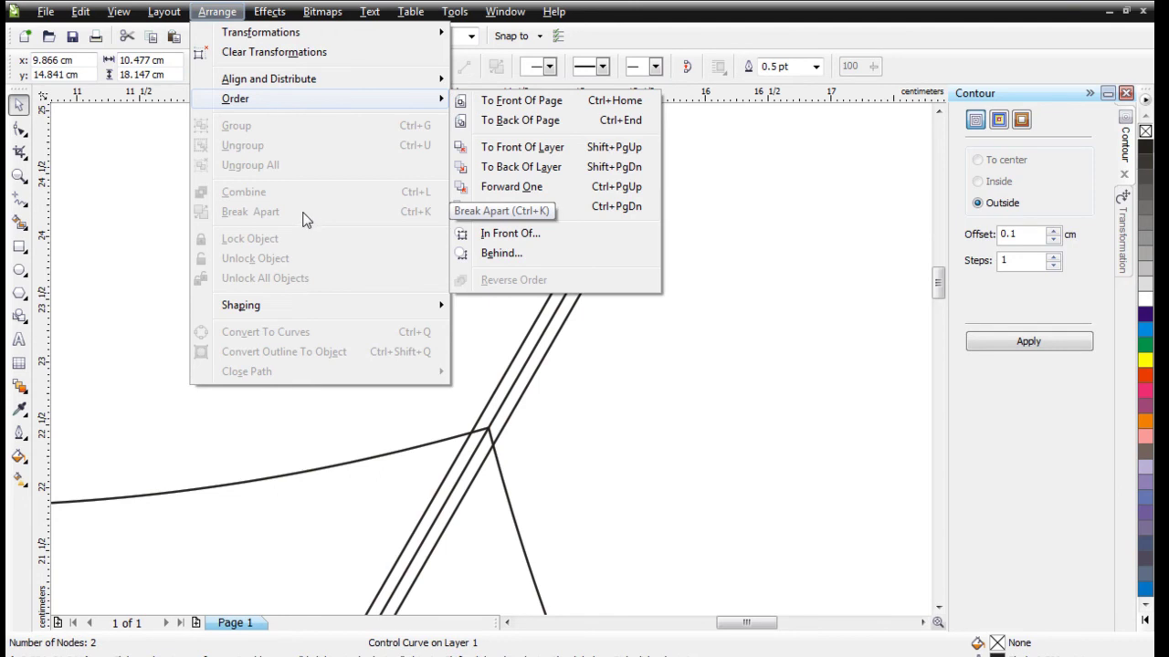
left_click(834, 373)
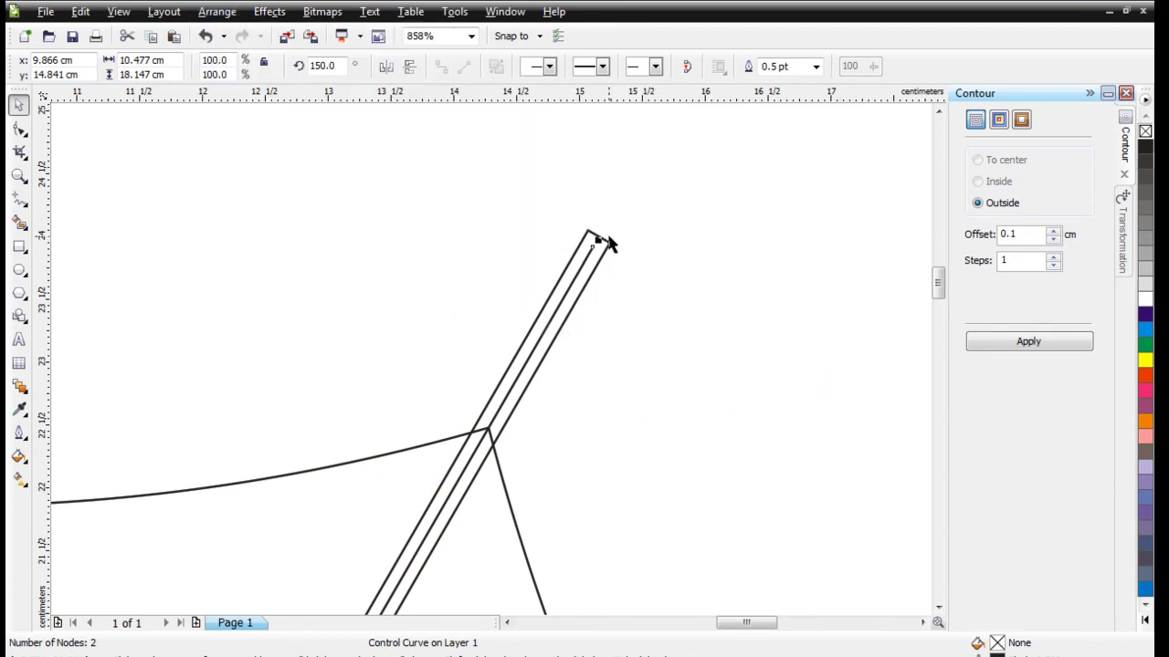
left_click(644, 162)
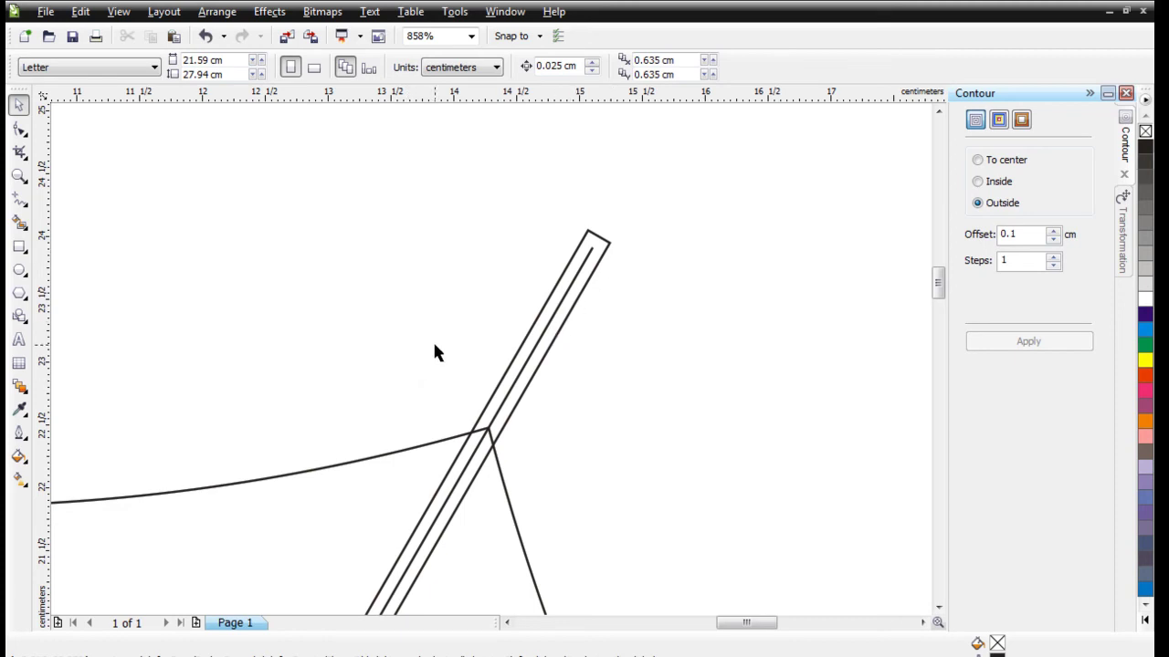
Step: Select the contour group on the diagonal running from lower left to upper right and break it apart
left_click(601, 254)
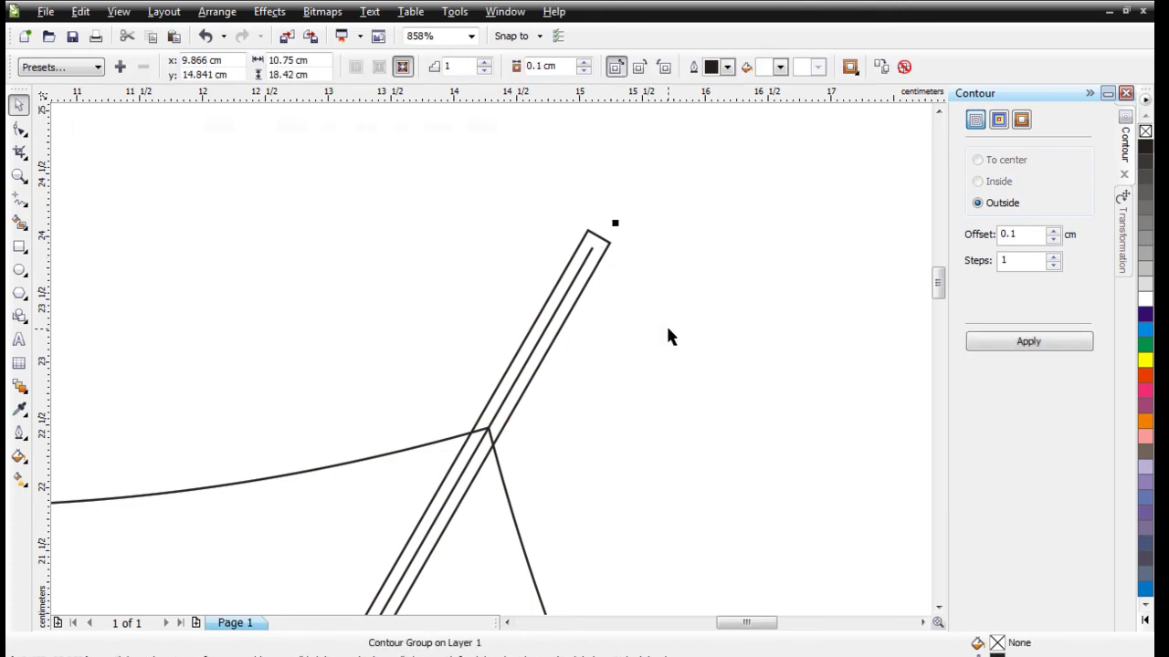
left_click(225, 14)
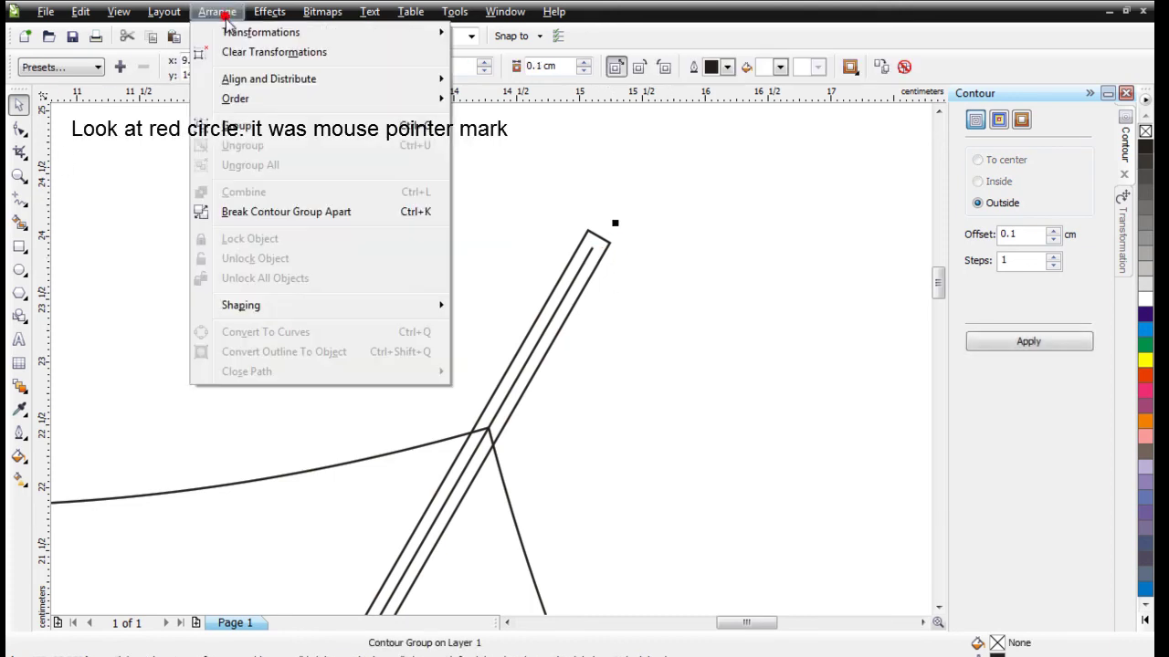
left_click(276, 214)
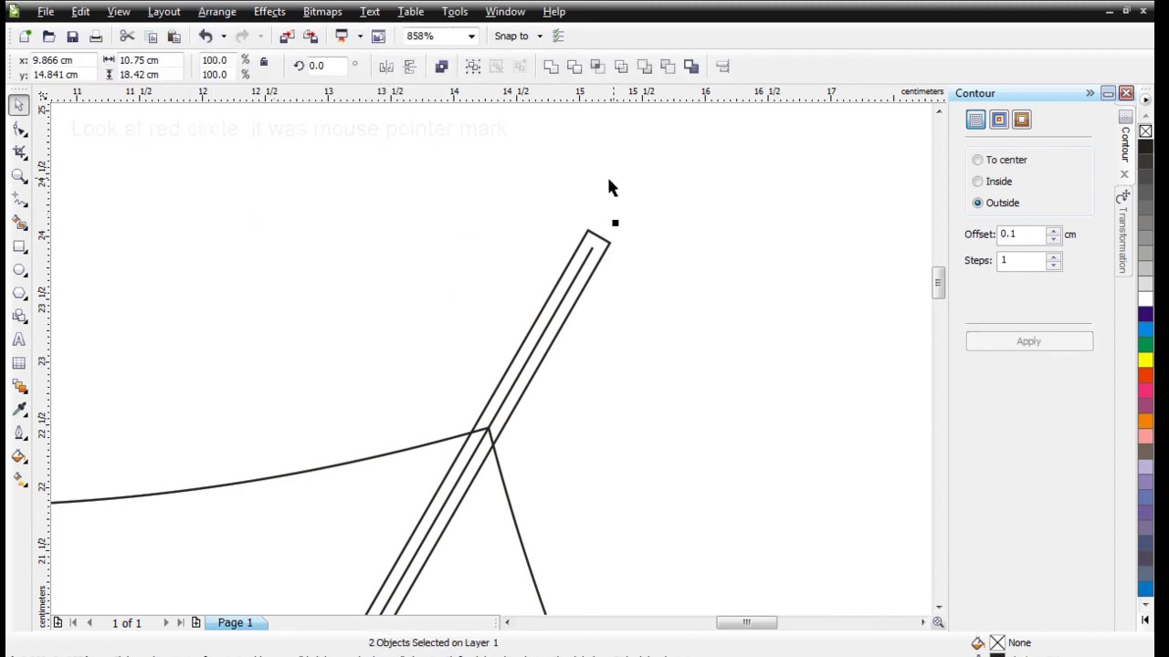
left_click(770, 146)
Step: Delete the original center line inside the contour outline of the lower-left to upper-right diagonal
left_click(575, 279)
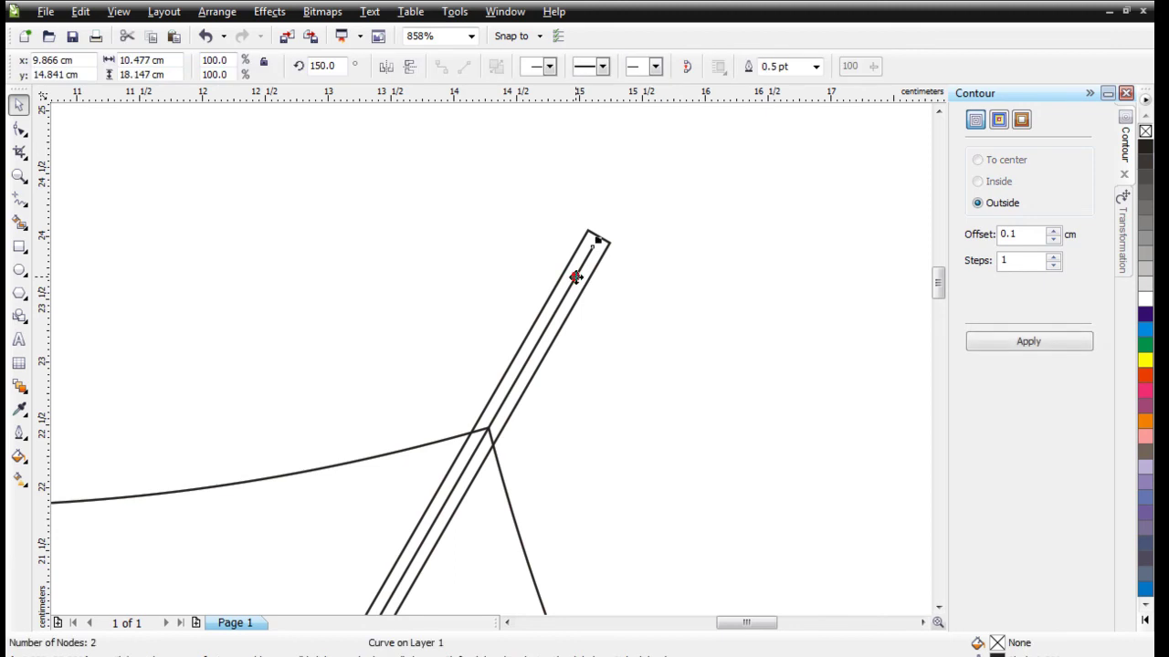
left_click(574, 247)
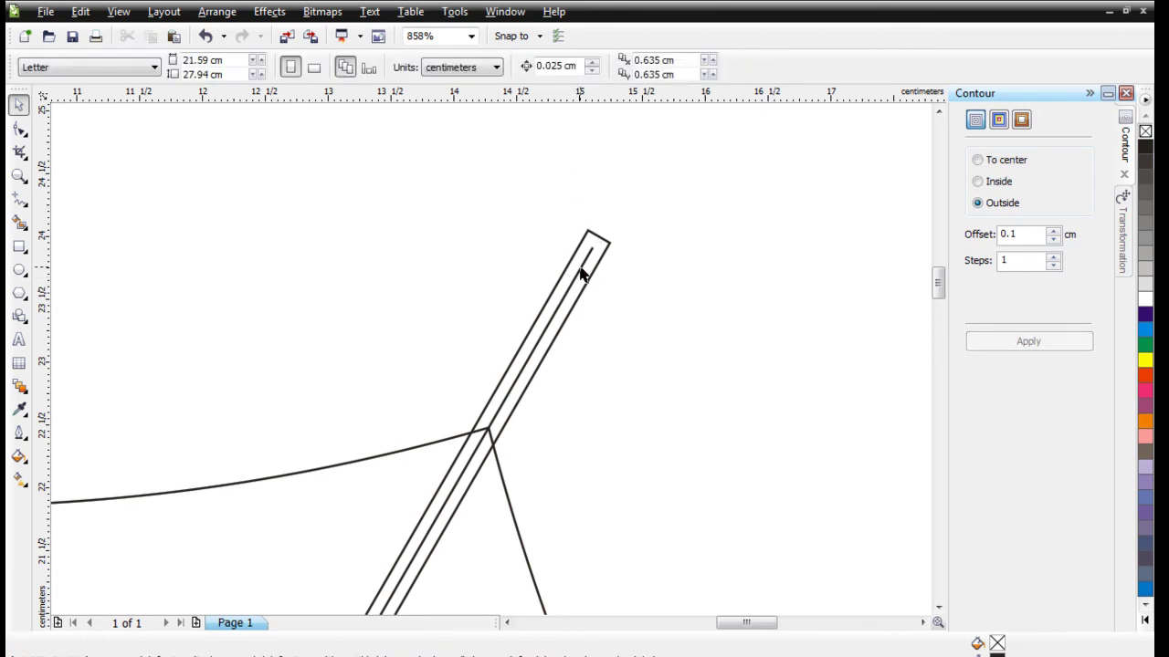
left_click(580, 265)
key("Delete")
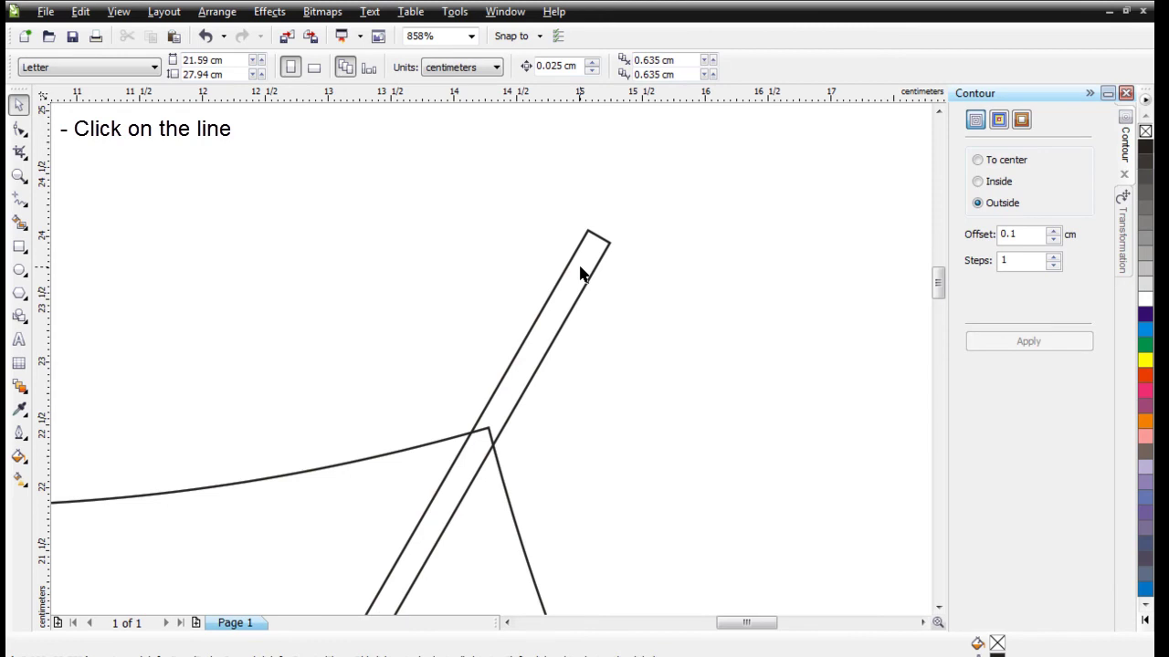
Step: Apply an outside contour with a 0.1 cm offset and 1 step to the line running from upper left to lower right
key("F3")
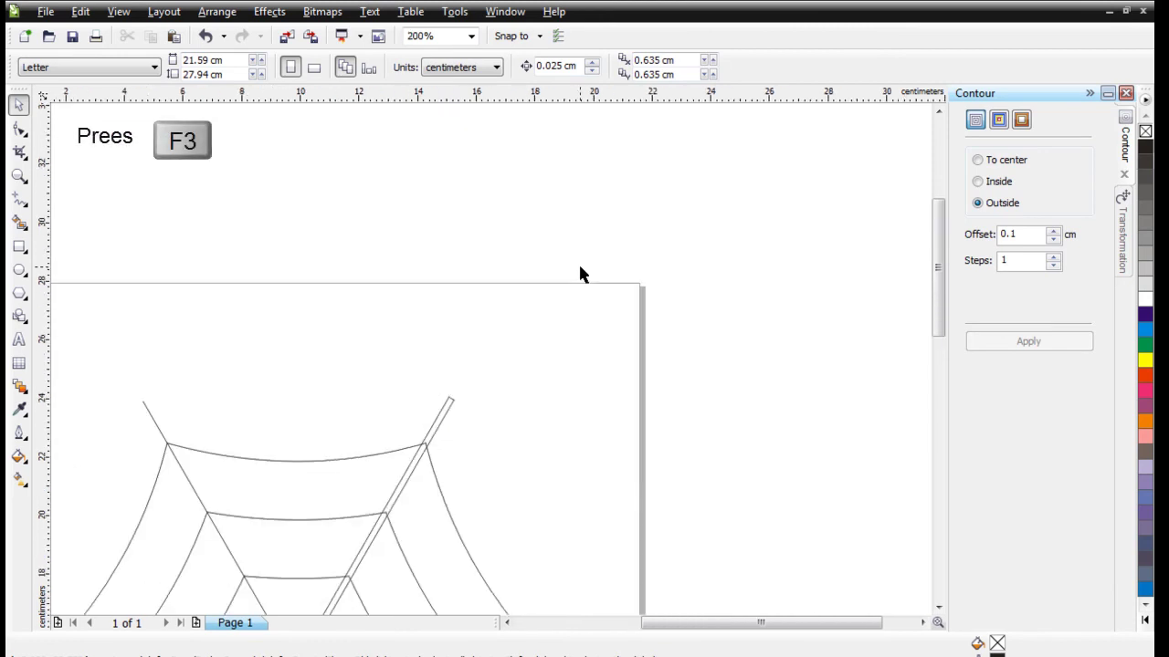
left_click(937, 607)
left_click(937, 607)
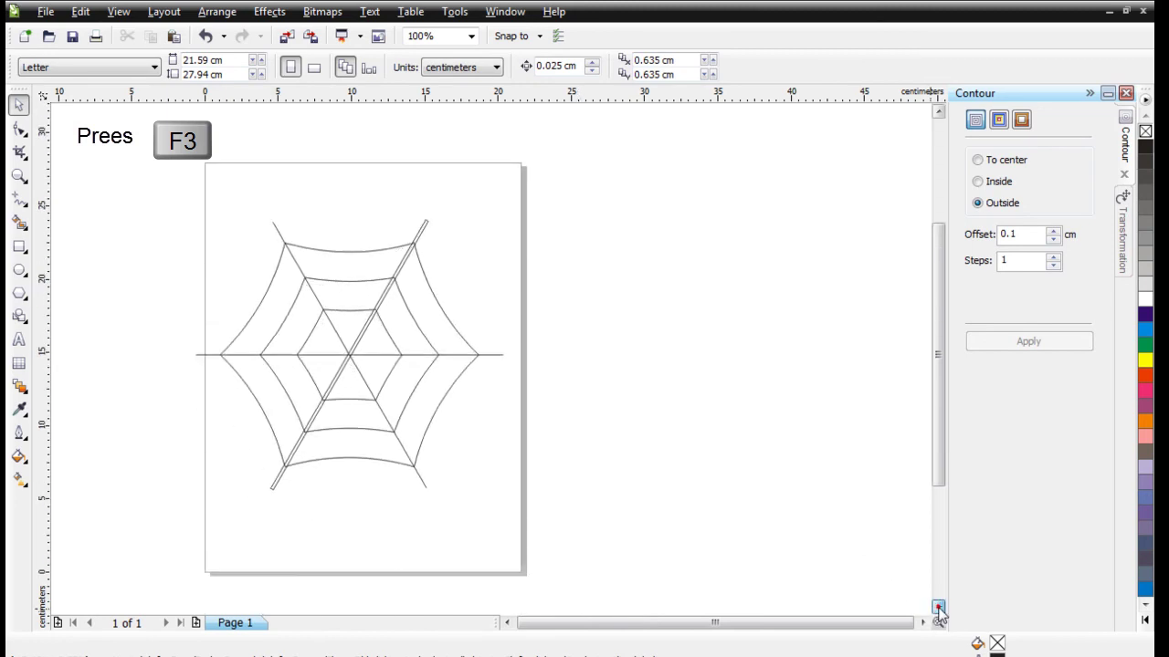
left_click(19, 176)
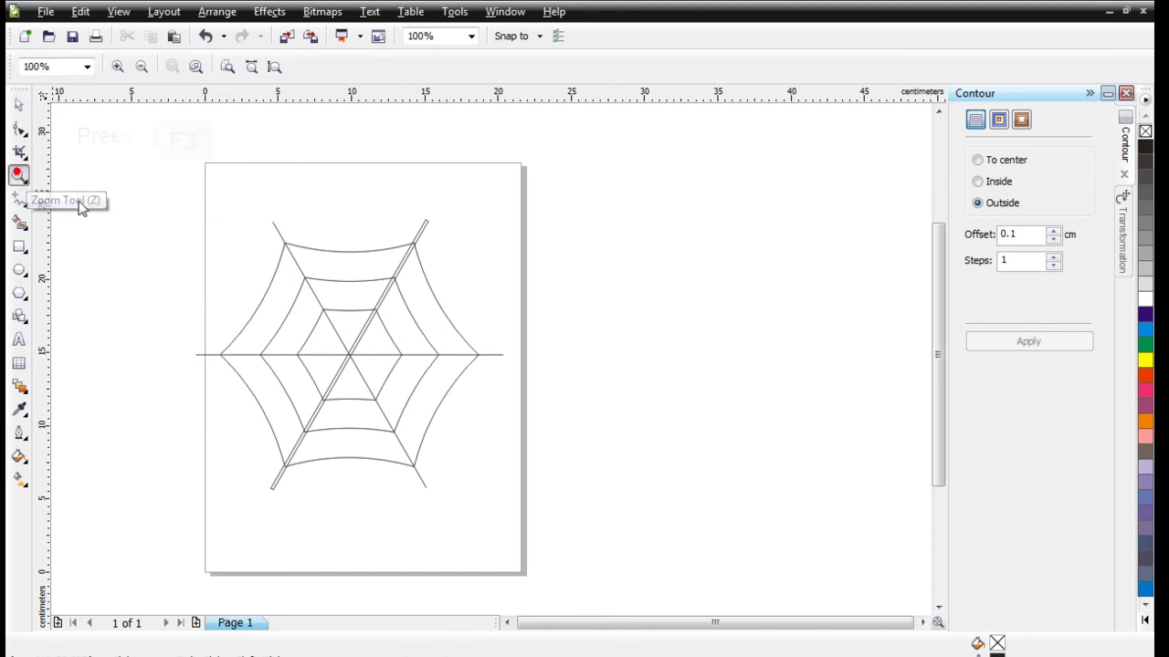
left_click_drag(178, 192, 514, 502)
left_click(18, 104)
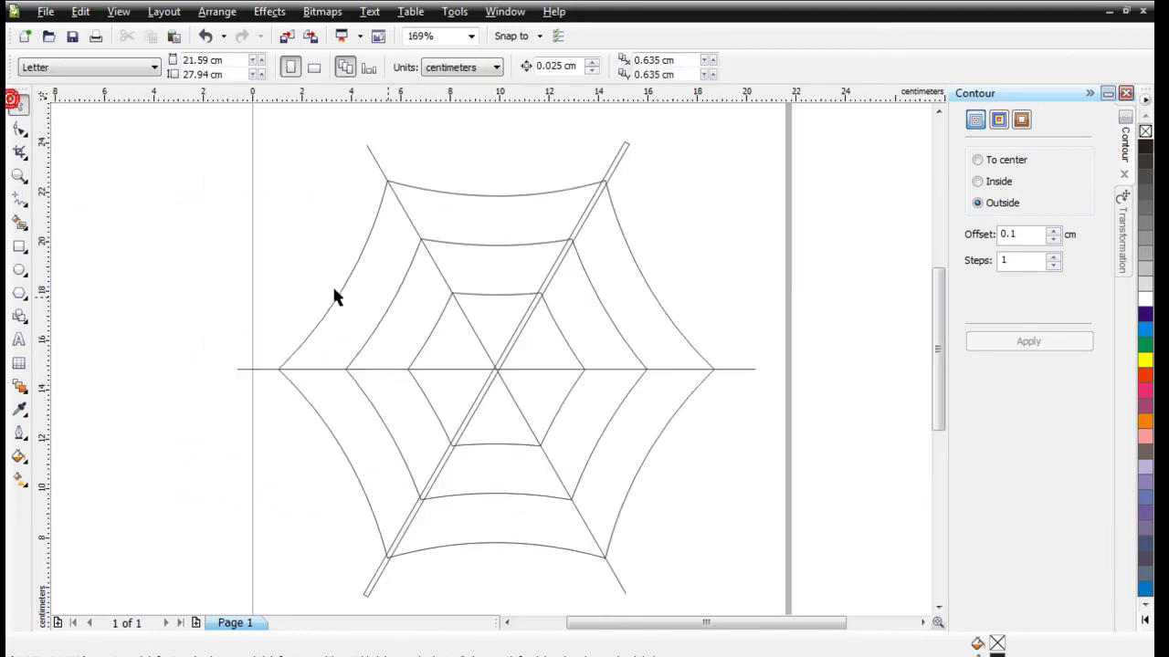
left_click(369, 152)
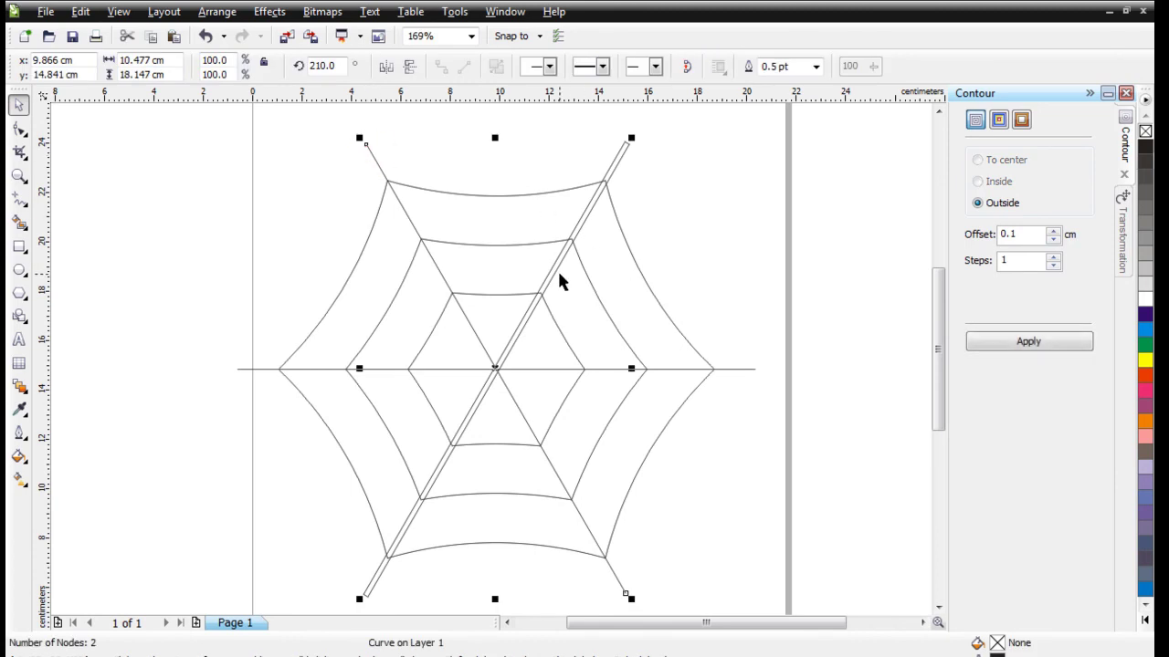
left_click(320, 164)
left_click(371, 152)
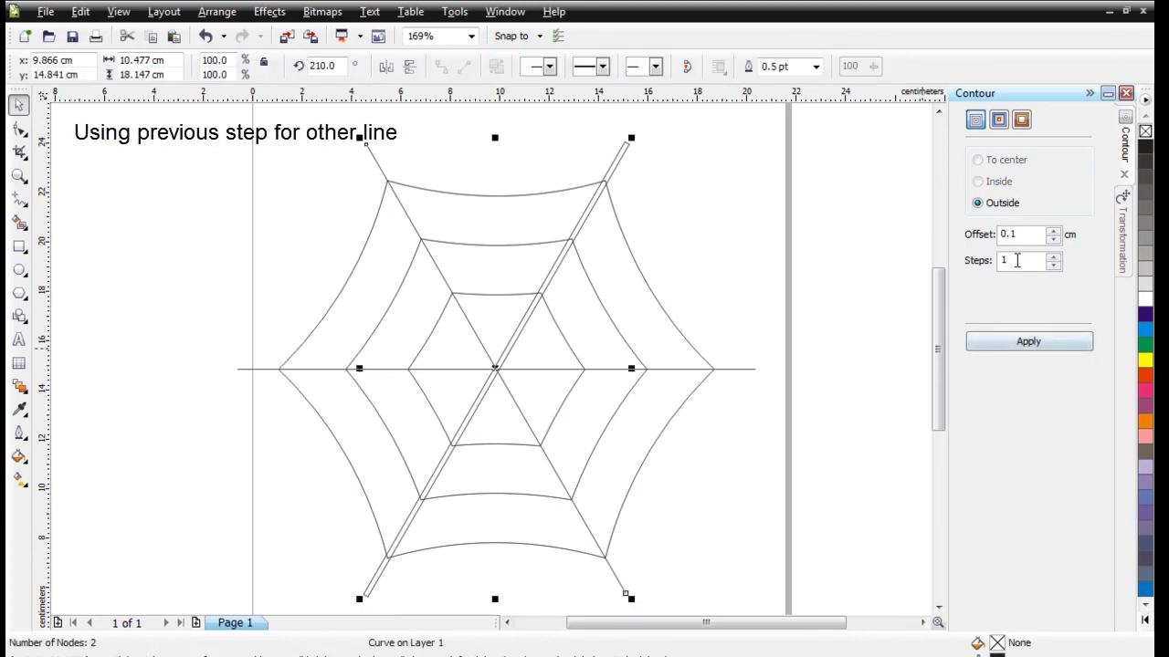
left_click(1028, 345)
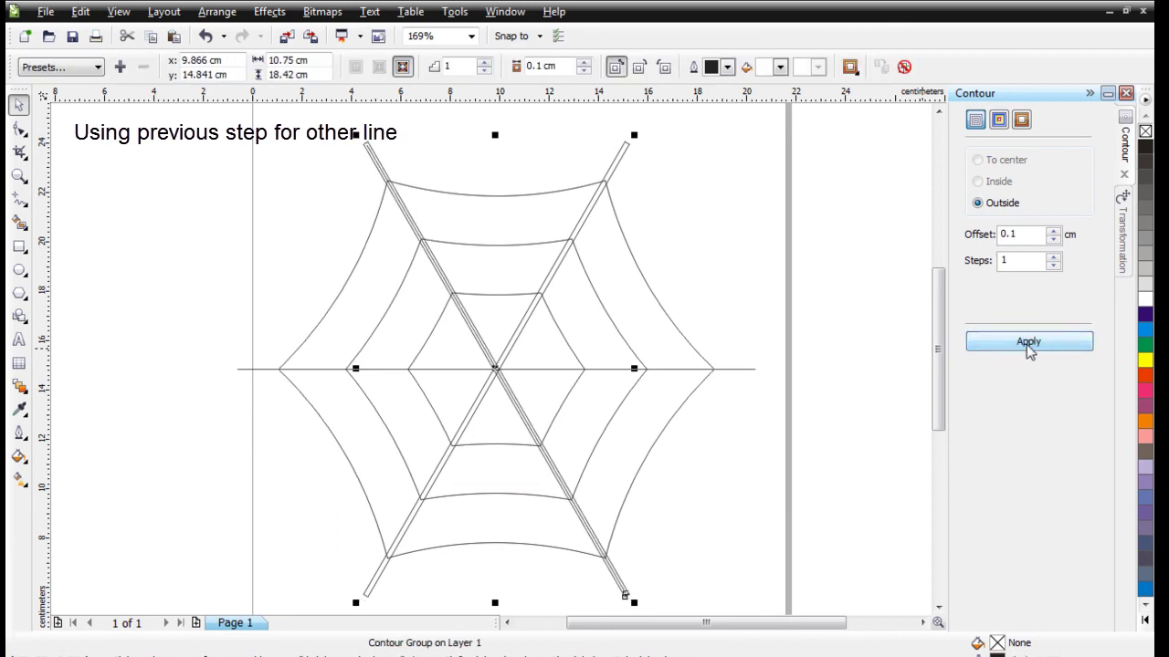
Step: Break the contour group of the upper-left to lower-right diagonal apart and delete the original line inside it
left_click(216, 12)
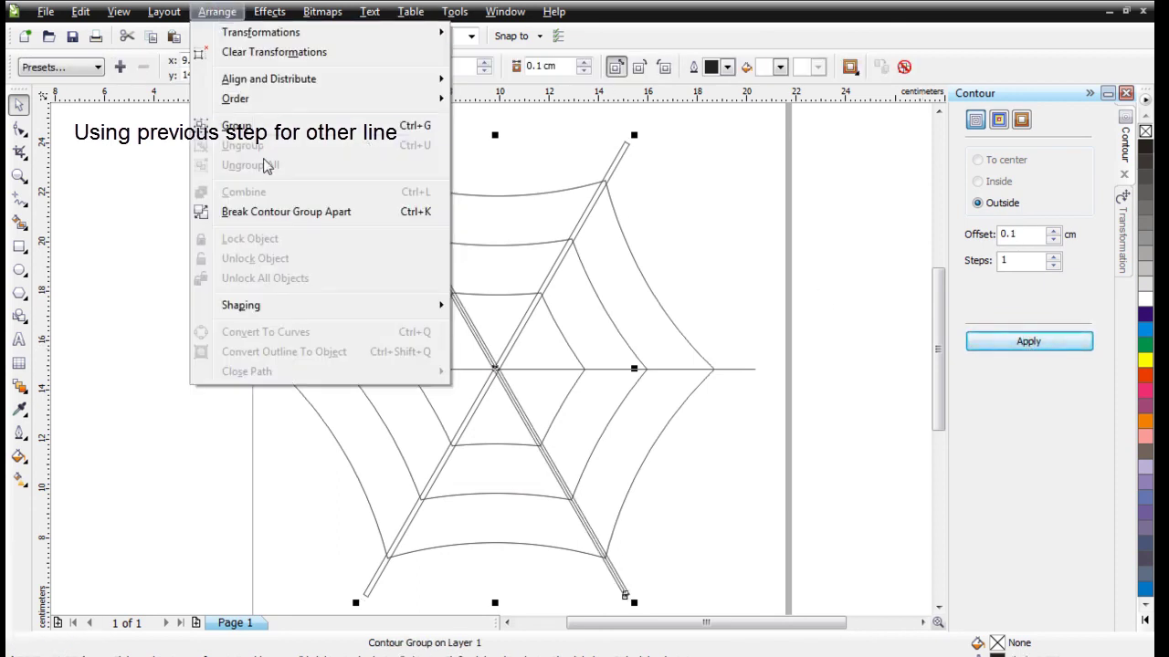
left_click(285, 211)
left_click(257, 212)
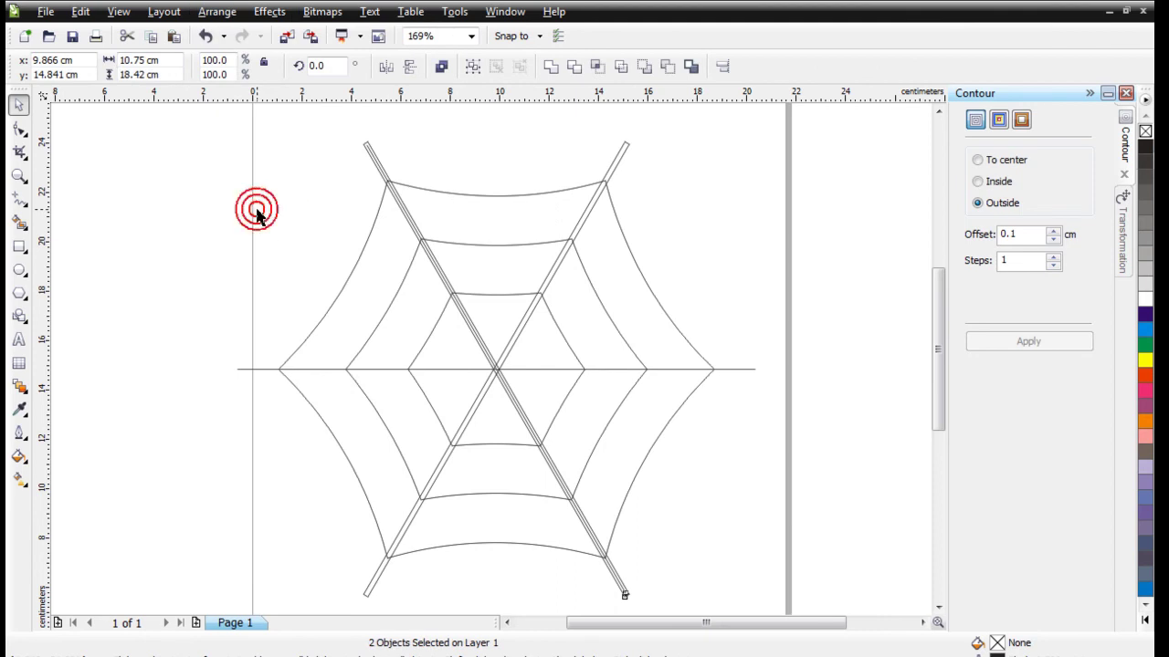
left_click(381, 173)
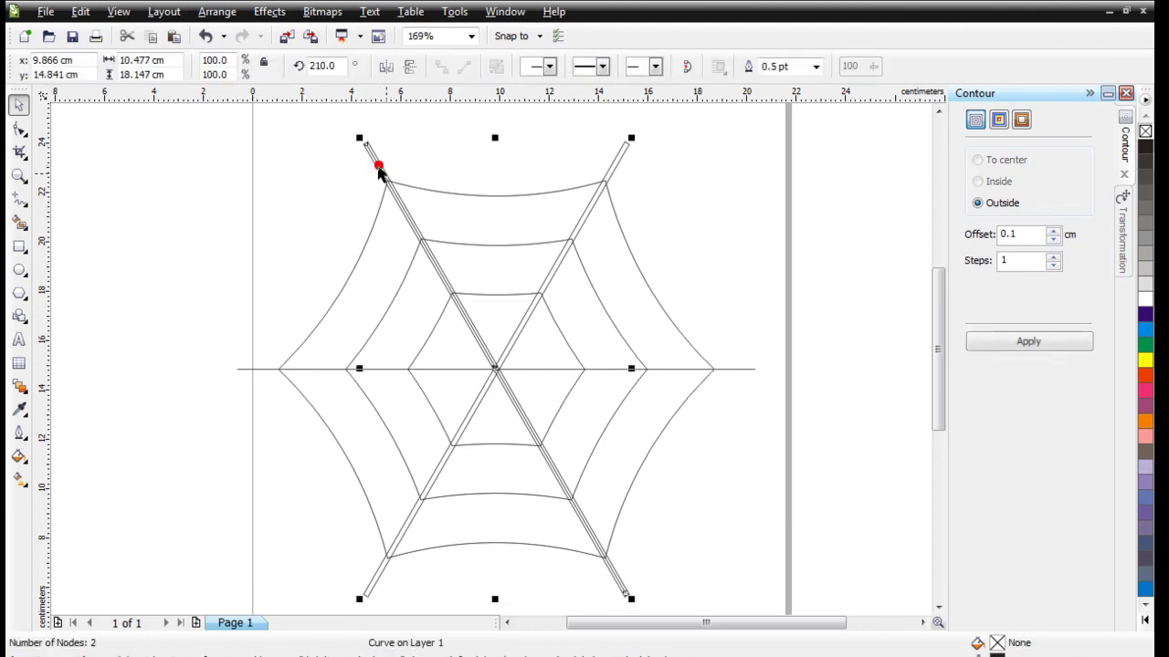
left_click(522, 213)
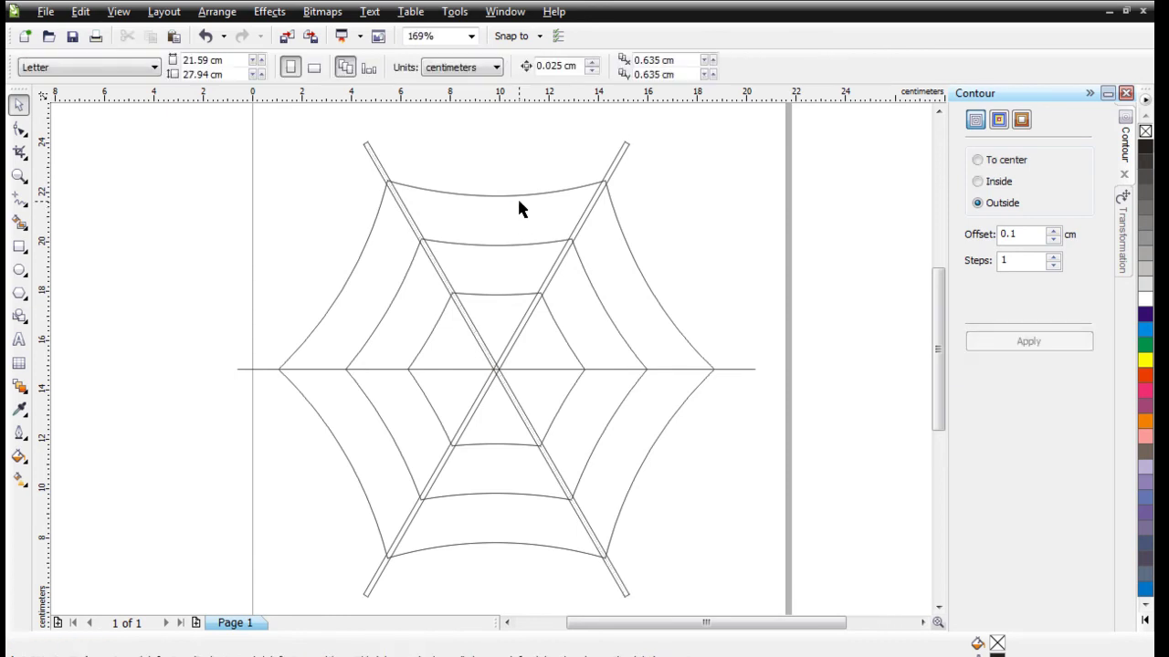
Step: Apply an outside contour with a 0.1 cm offset and 1 step to the horizontal line and break the contour group apart
left_click(736, 369)
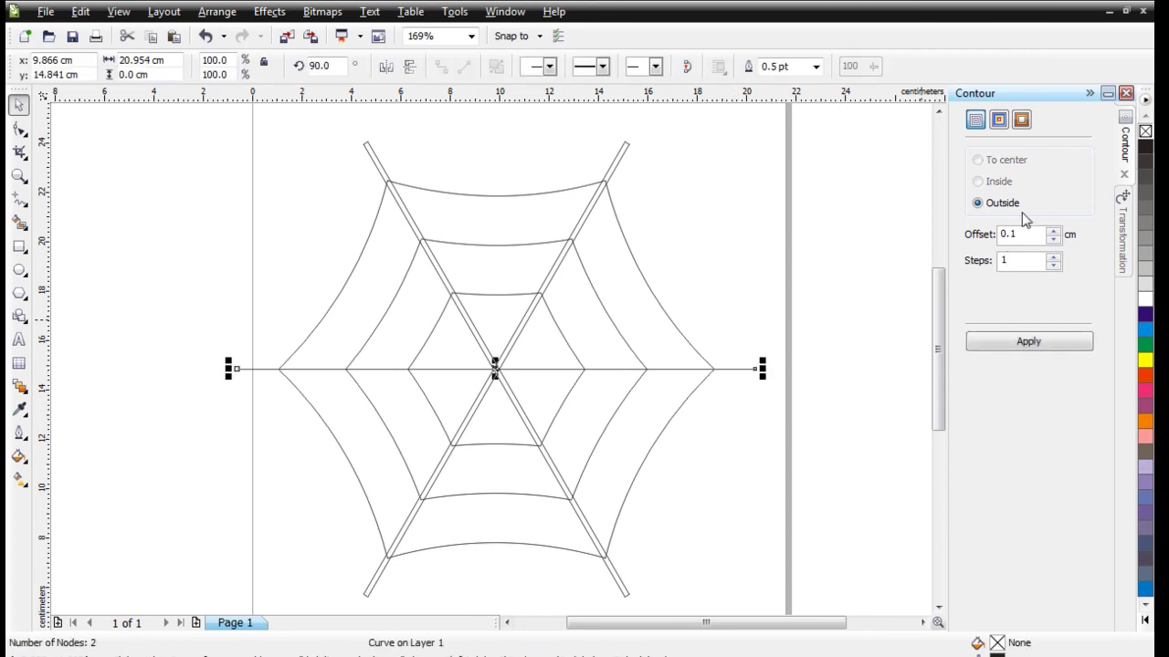
left_click(1014, 346)
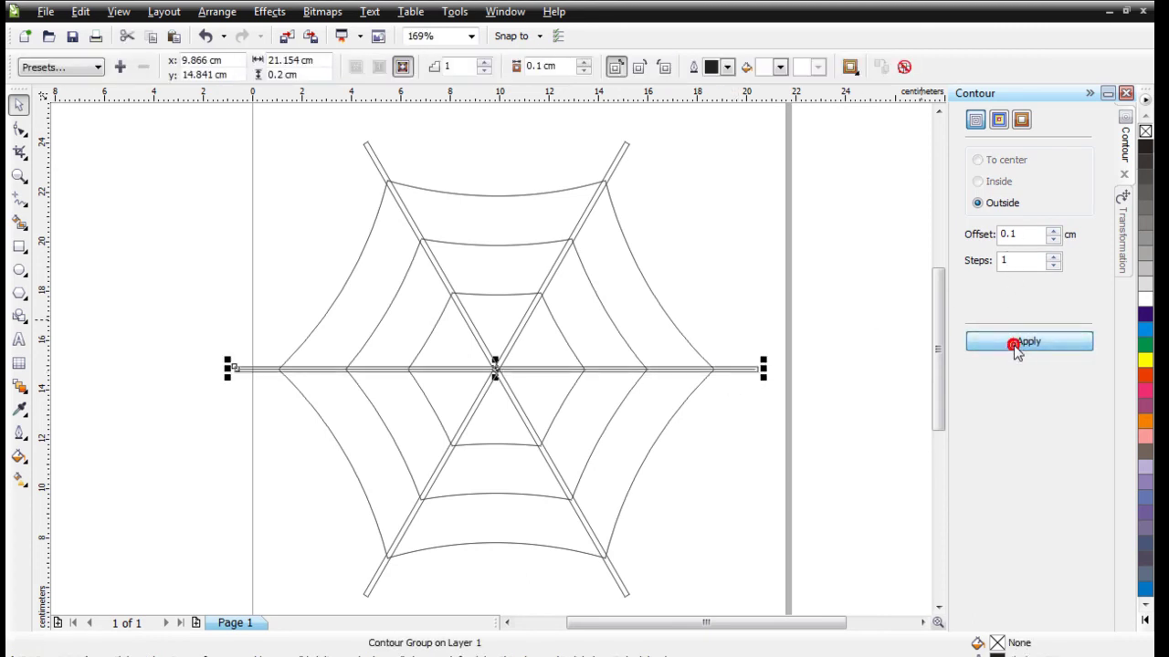
left_click(223, 13)
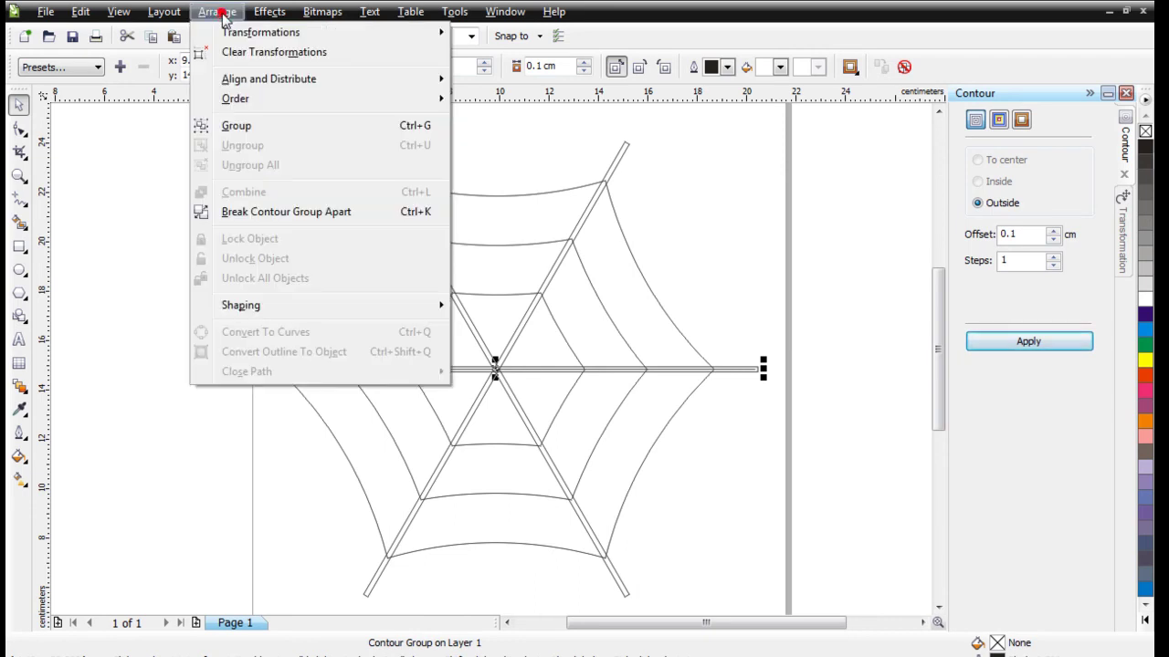
left_click(280, 216)
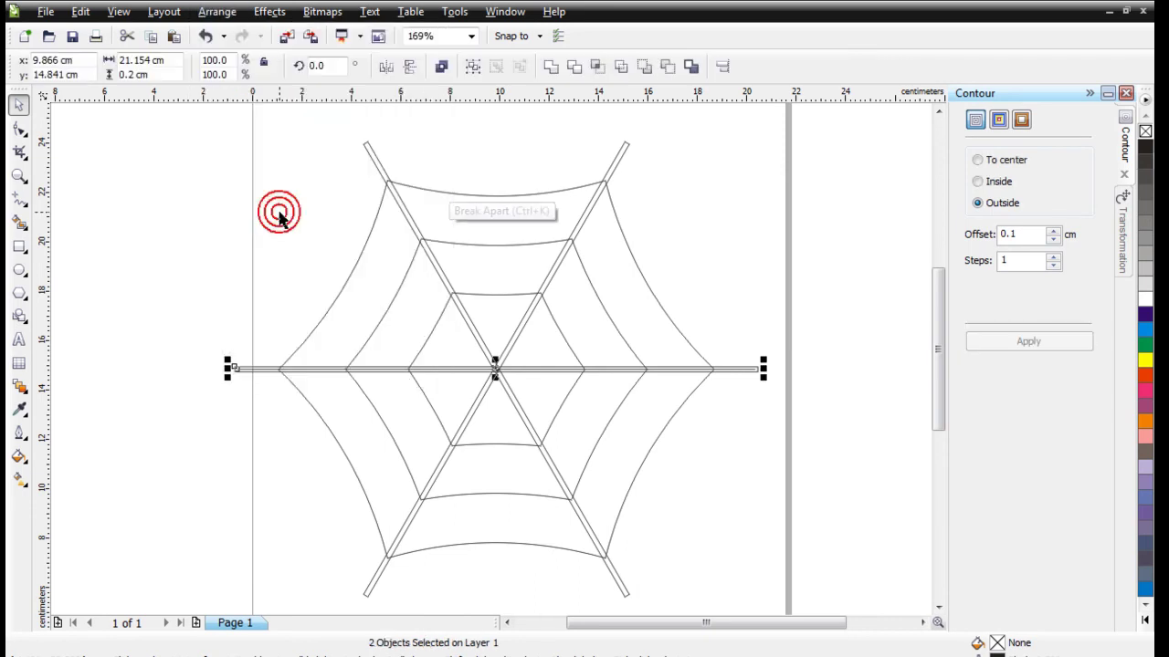
Step: Delete the original line inside the contour outline of the horizontal strand
left_click(189, 217)
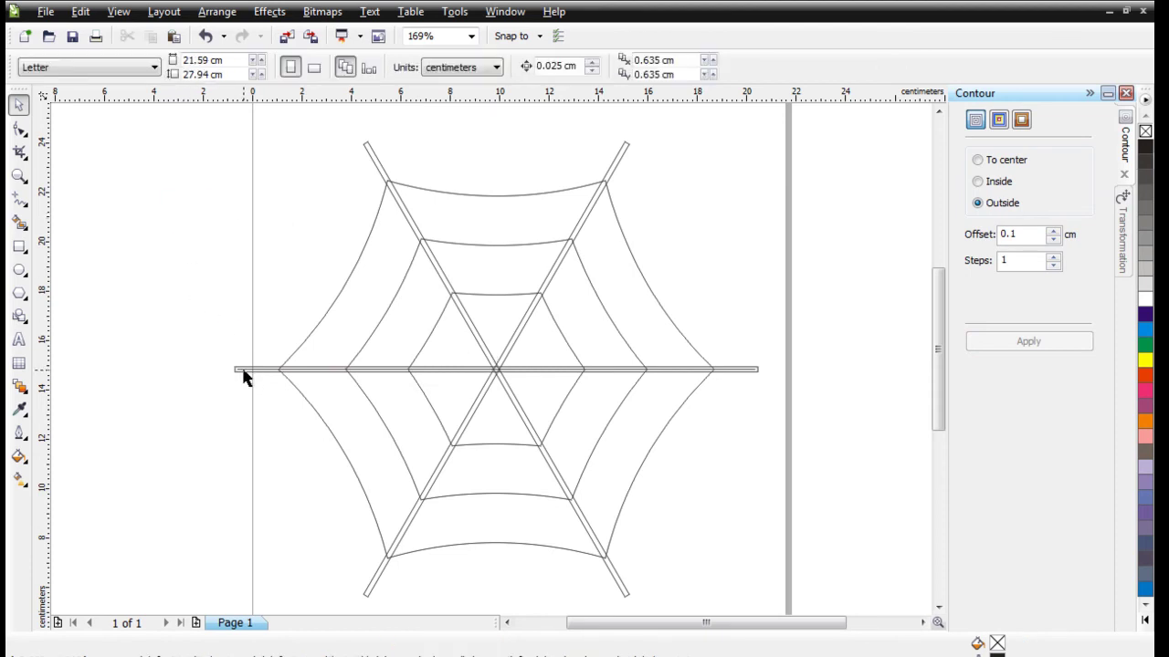
left_click(241, 371)
left_click(235, 383)
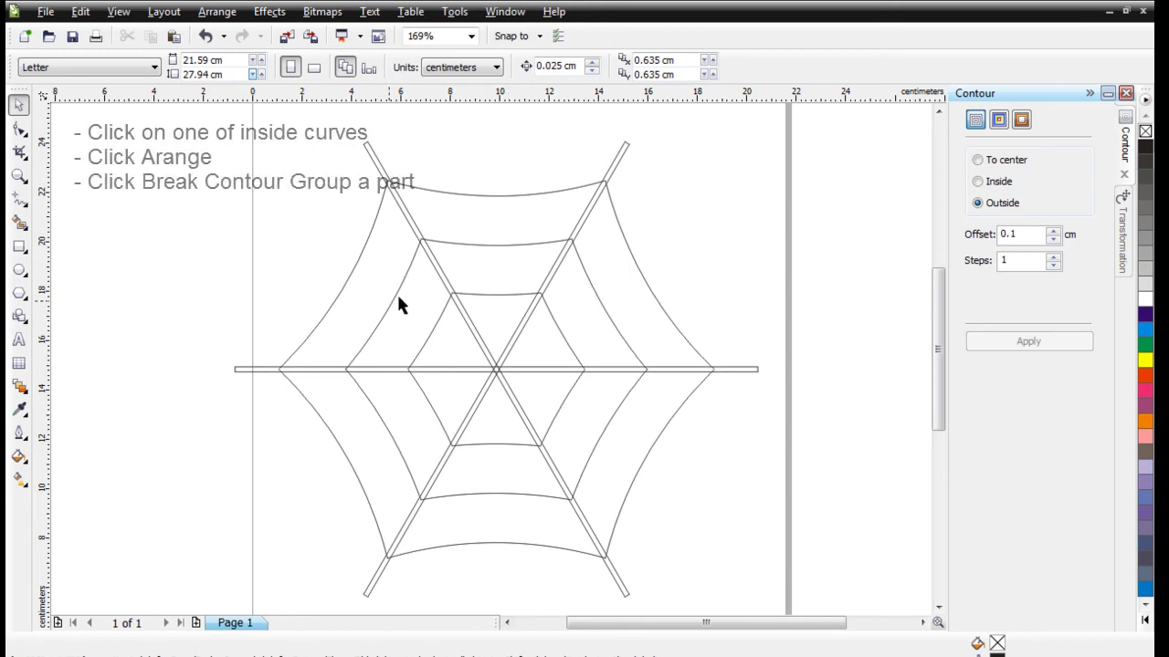
Step: Break the contour group of the three nested curved hexagons apart so the outer hexagon is separated from the inner ones
left_click(498, 243)
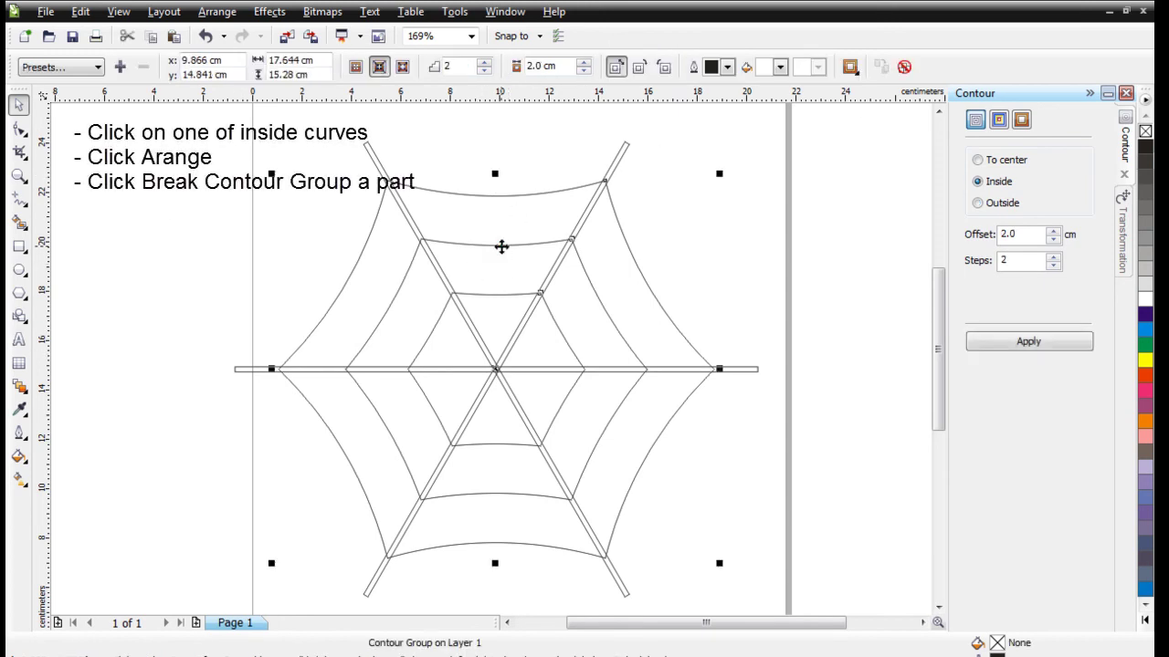
left_click(874, 211)
left_click(631, 261)
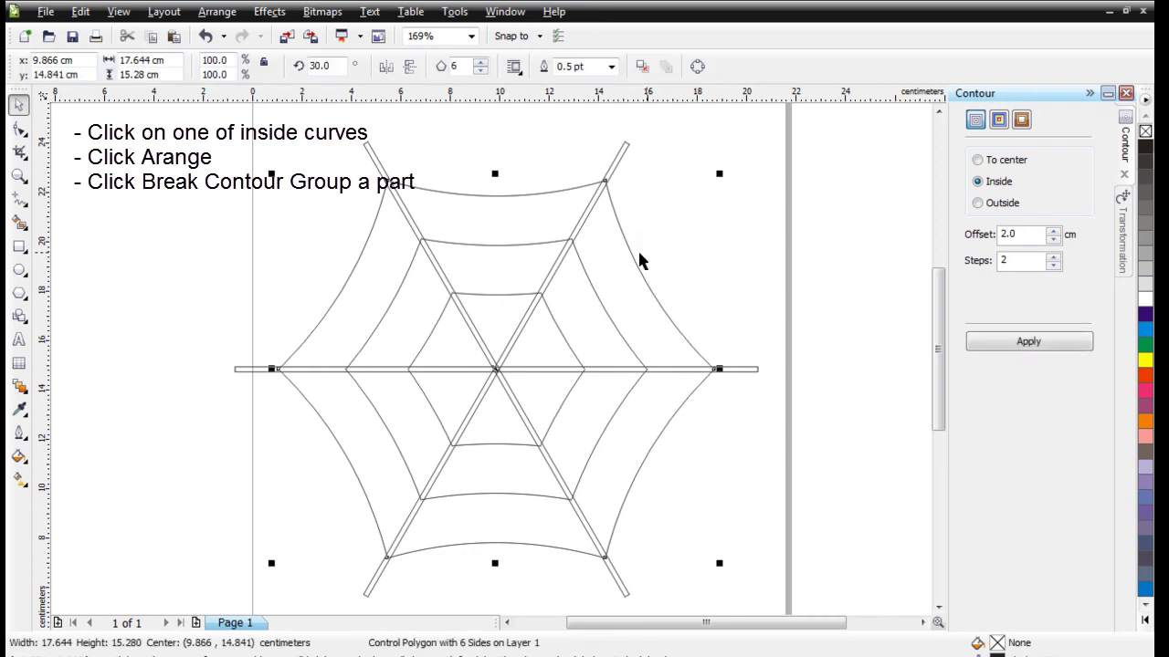
left_click(824, 194)
left_click(500, 244)
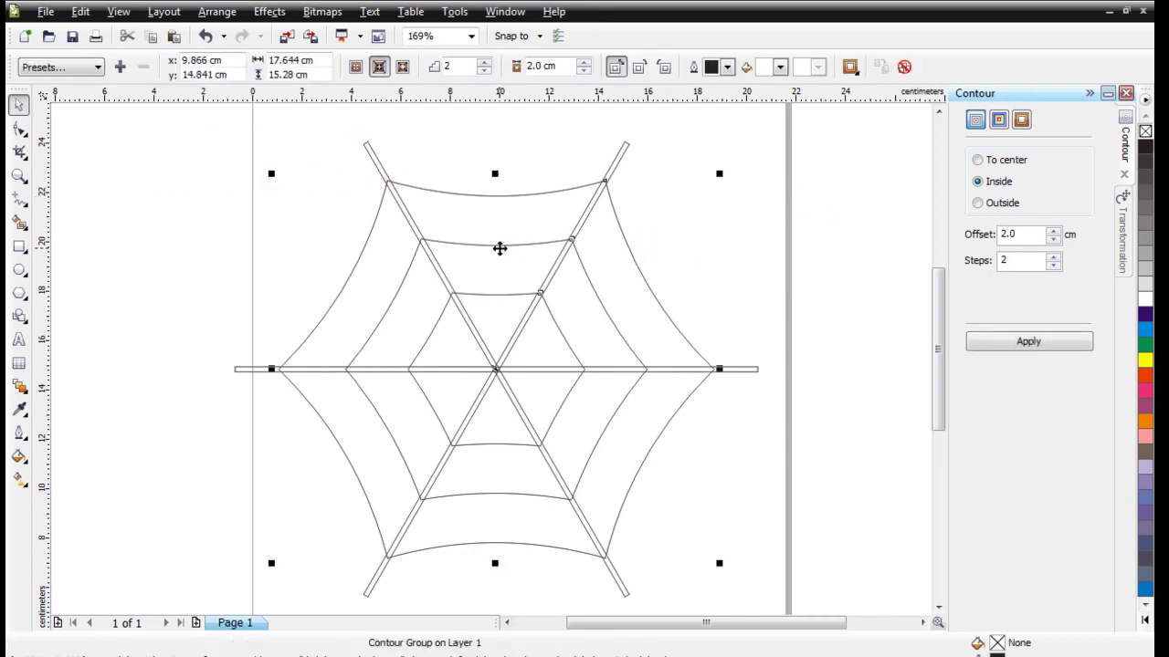
left_click(221, 14)
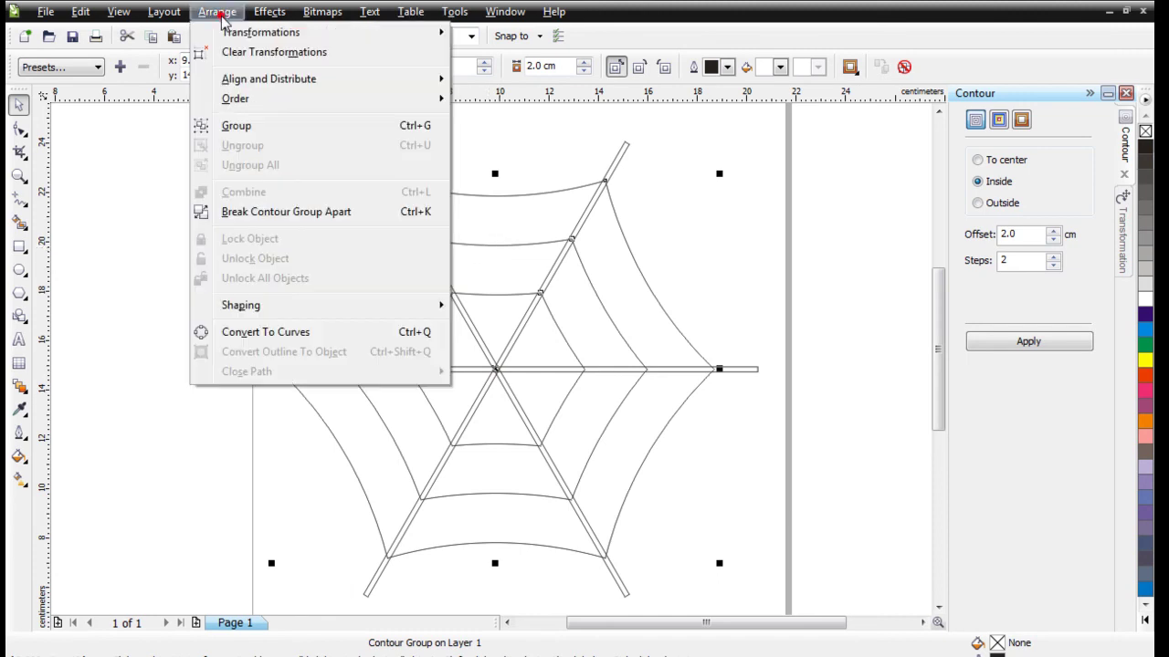
left_click(264, 212)
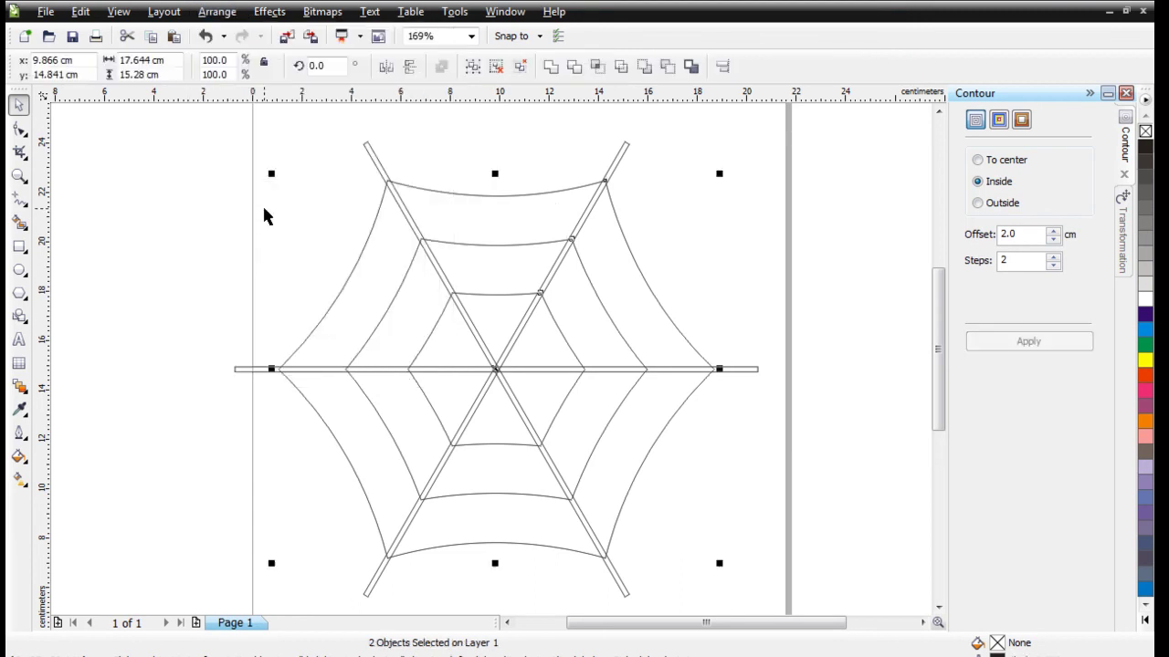
left_click(149, 230)
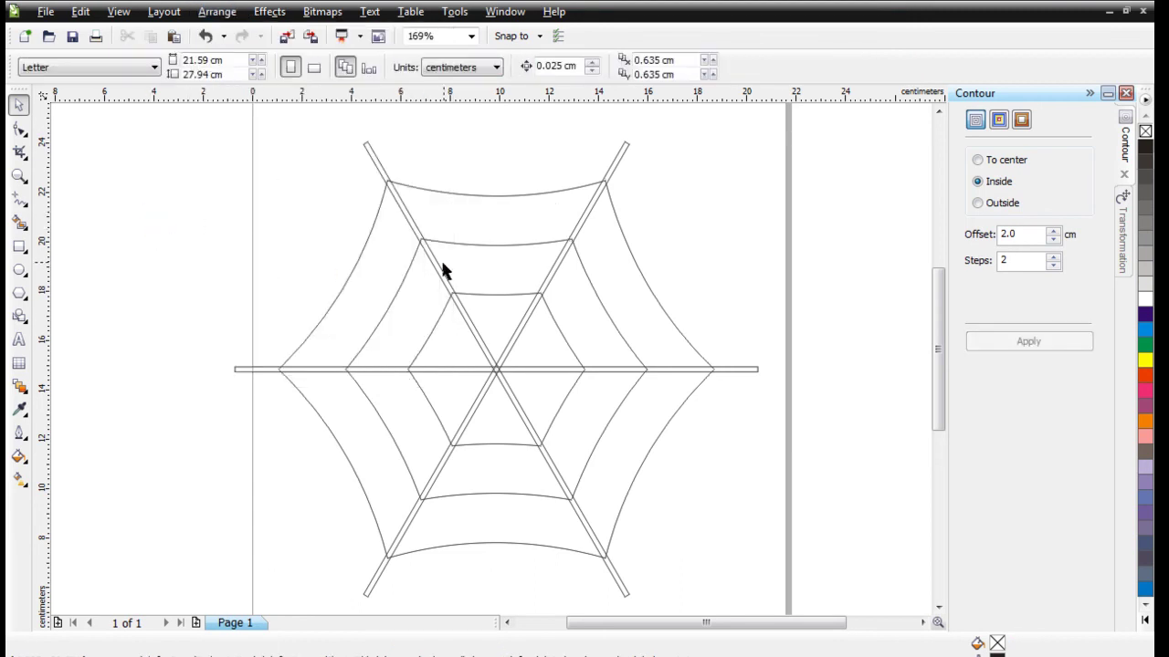
Step: Select the inner and outer curved hexagons in turn to examine which of them are still grouped
left_click(470, 240)
left_click(147, 247)
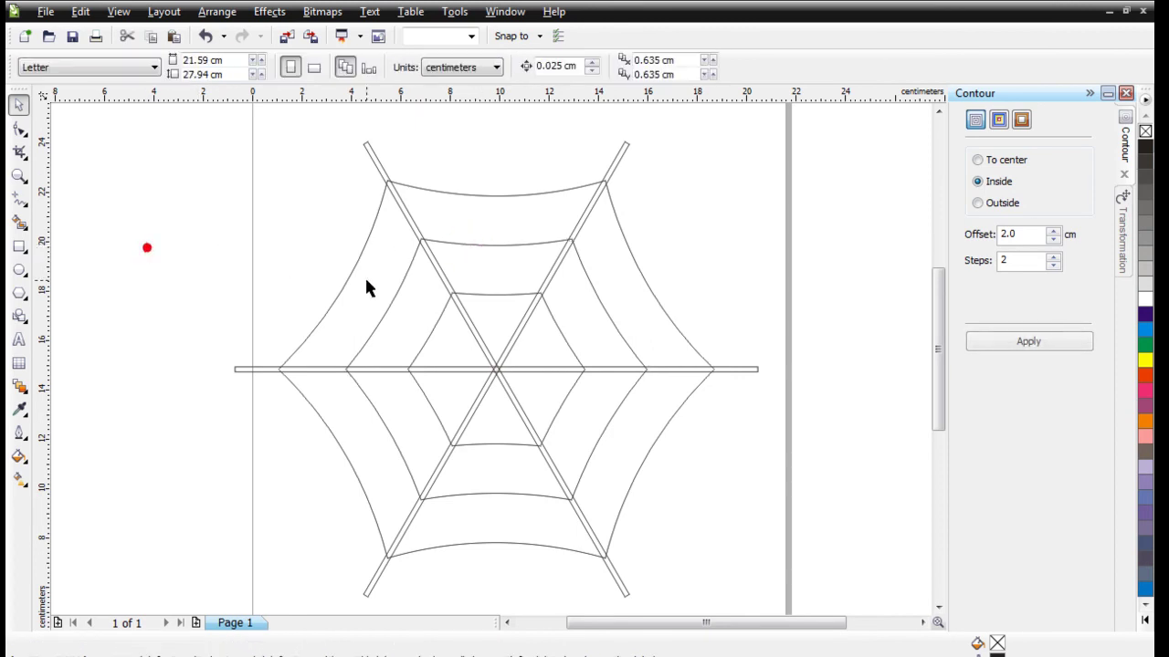
left_click(475, 296)
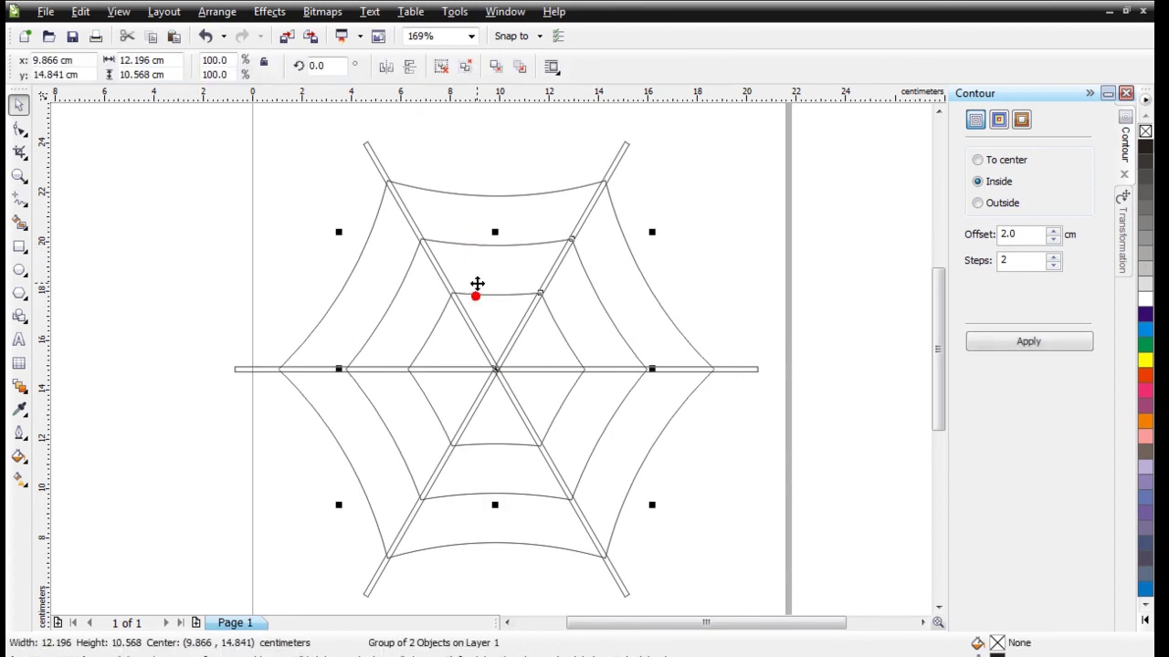
left_click(483, 196, "ctrl")
left_click(194, 233)
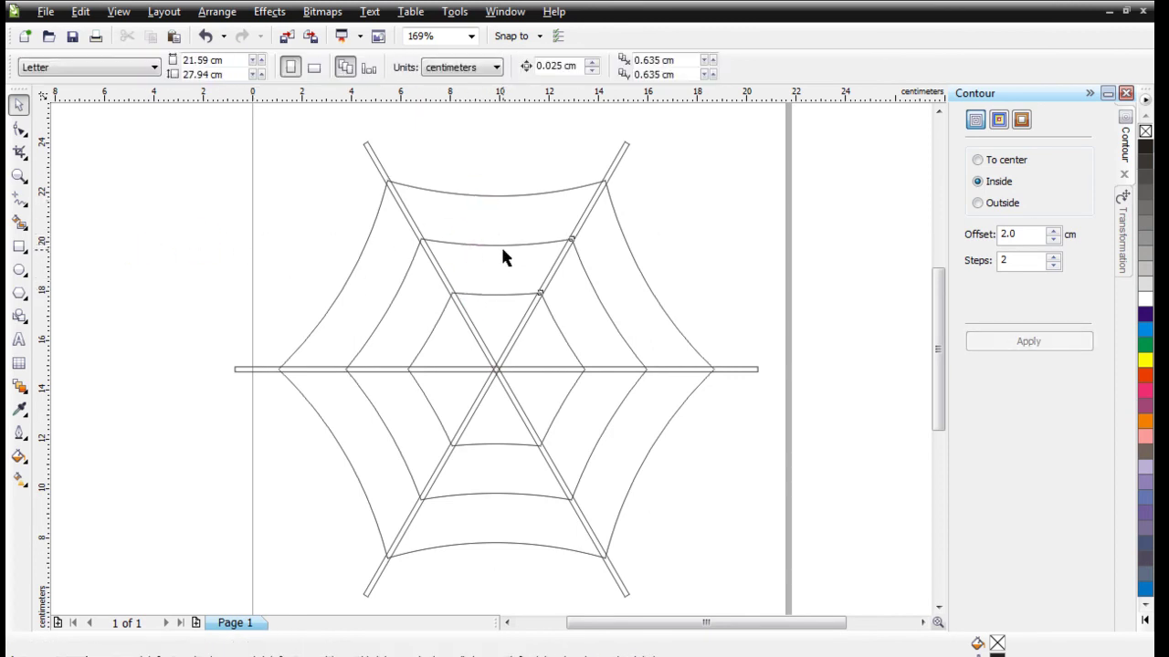
left_click(503, 258)
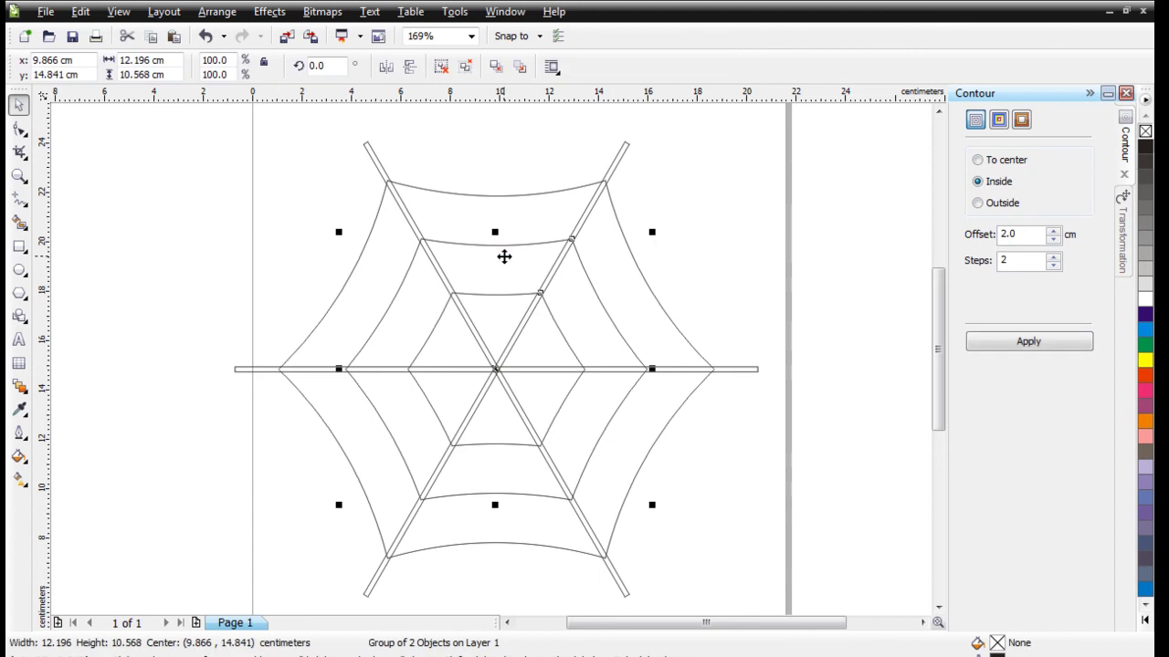
left_click(190, 252)
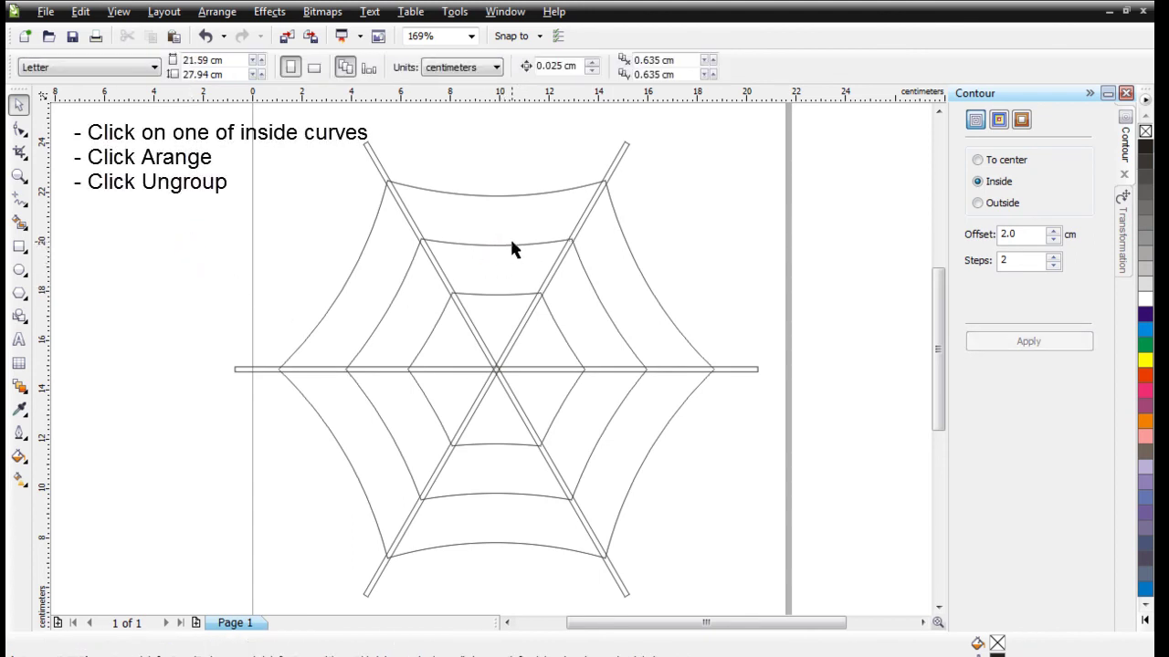
Step: Ungroup the two inner curved hexagons and check that each of the three hexagons can be selected on its own
left_click(511, 243)
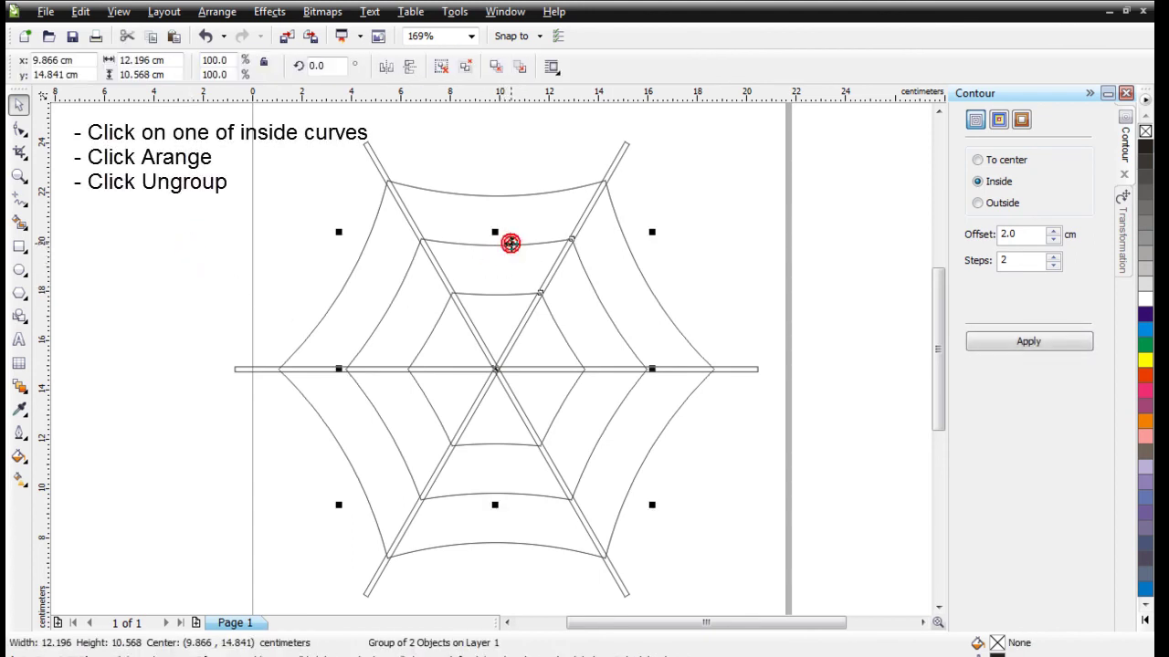
left_click(218, 13)
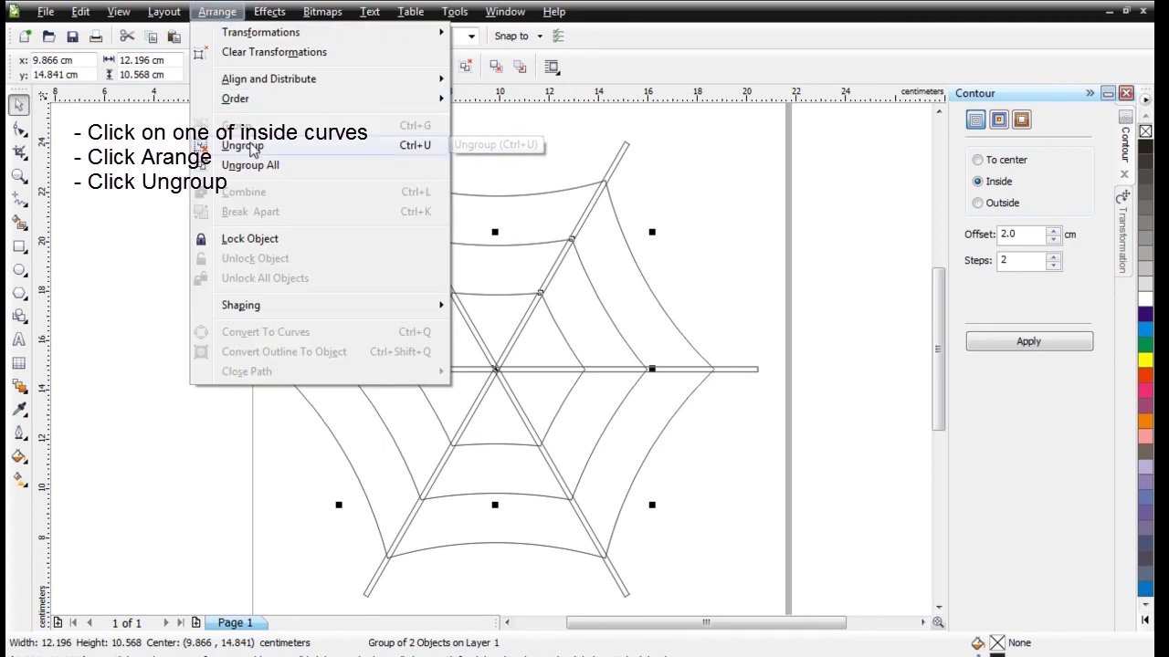
left_click(248, 144)
left_click(207, 235)
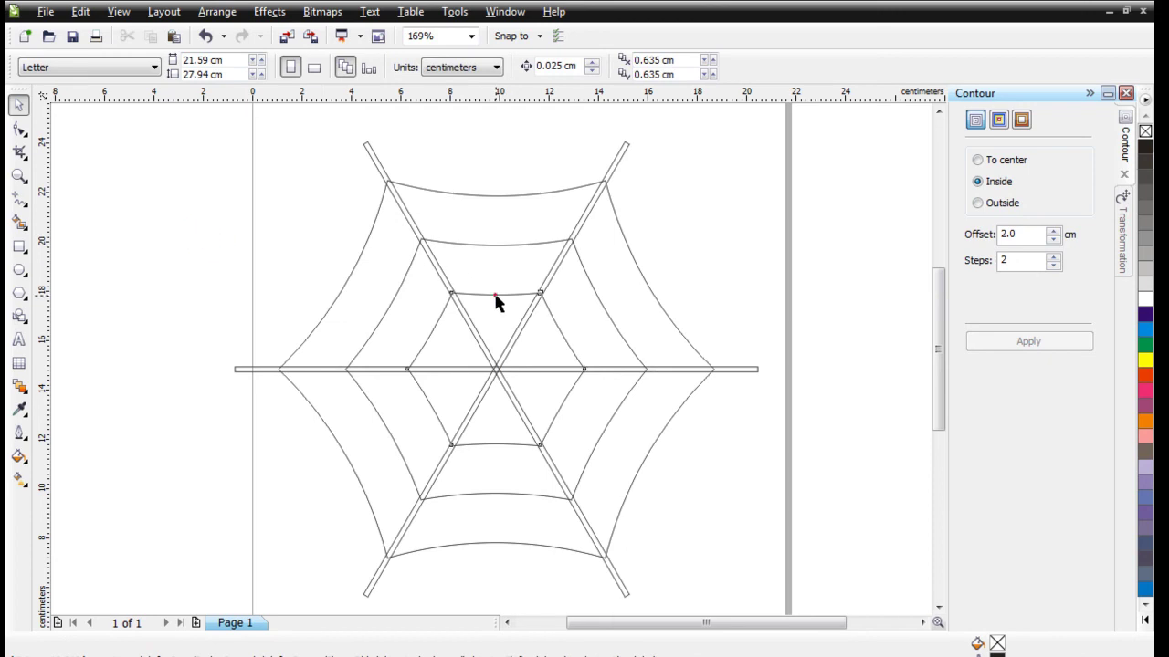
left_click(493, 294)
left_click(490, 244)
left_click(494, 194)
left_click(229, 224)
left_click(628, 248)
left_click(736, 243)
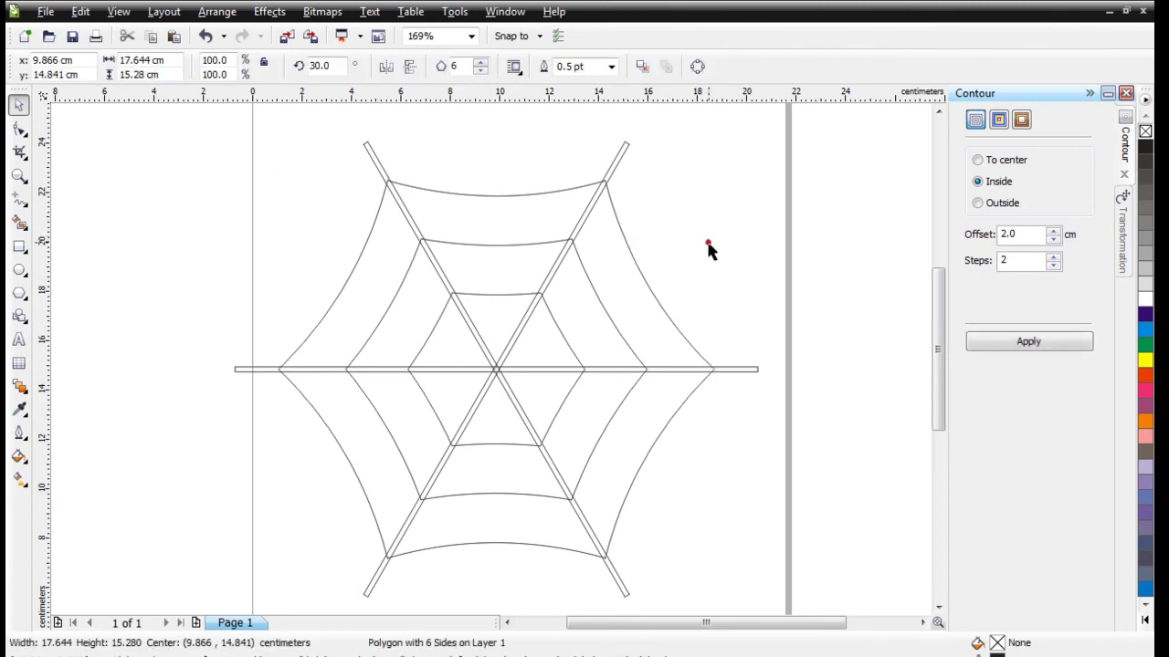
Step: Apply an inside contour with a 0.2 cm offset and 1 step to the outer curved hexagon
left_click(631, 256)
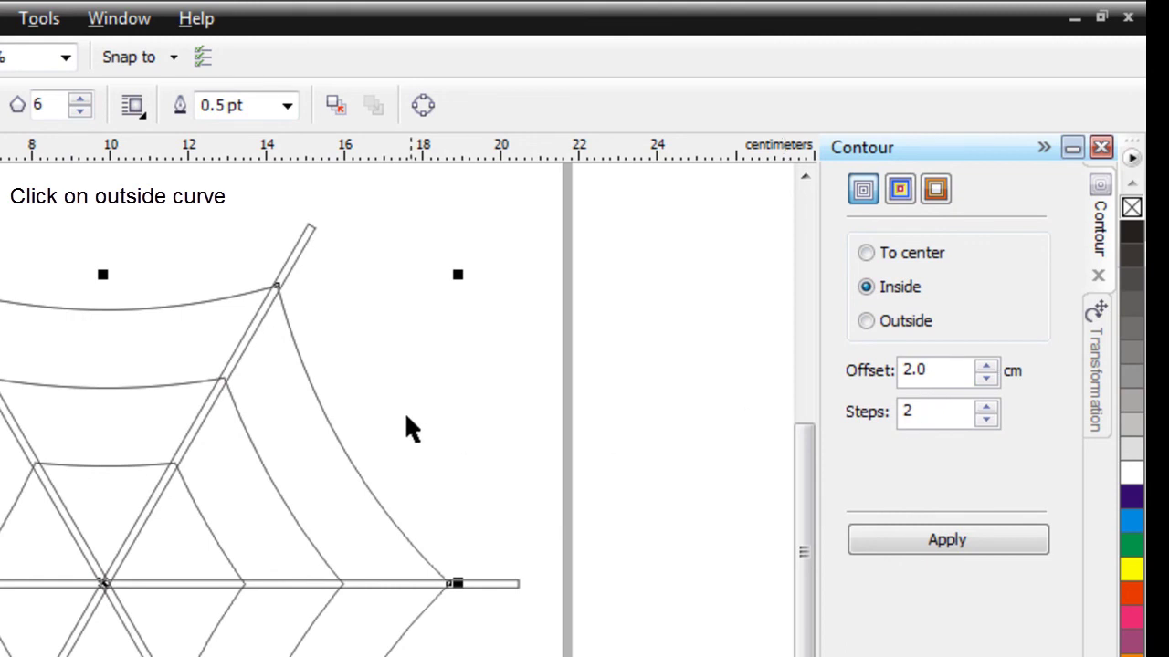
double_click(937, 376)
type("0")
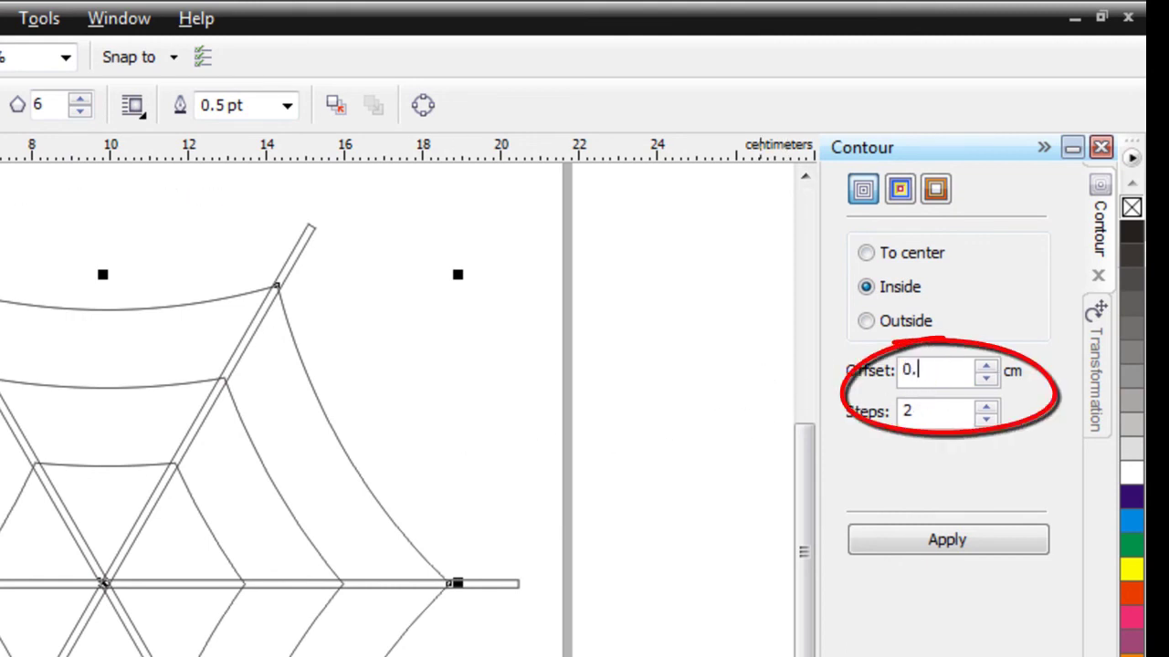
type(".2")
left_click(983, 421)
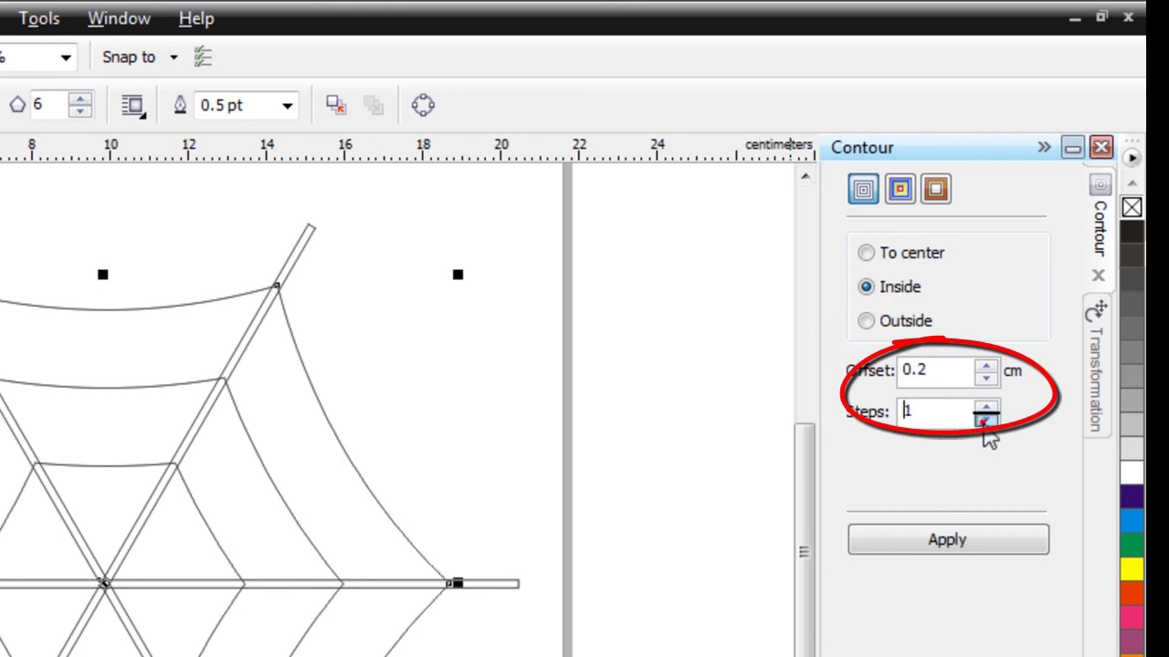
left_click(907, 539)
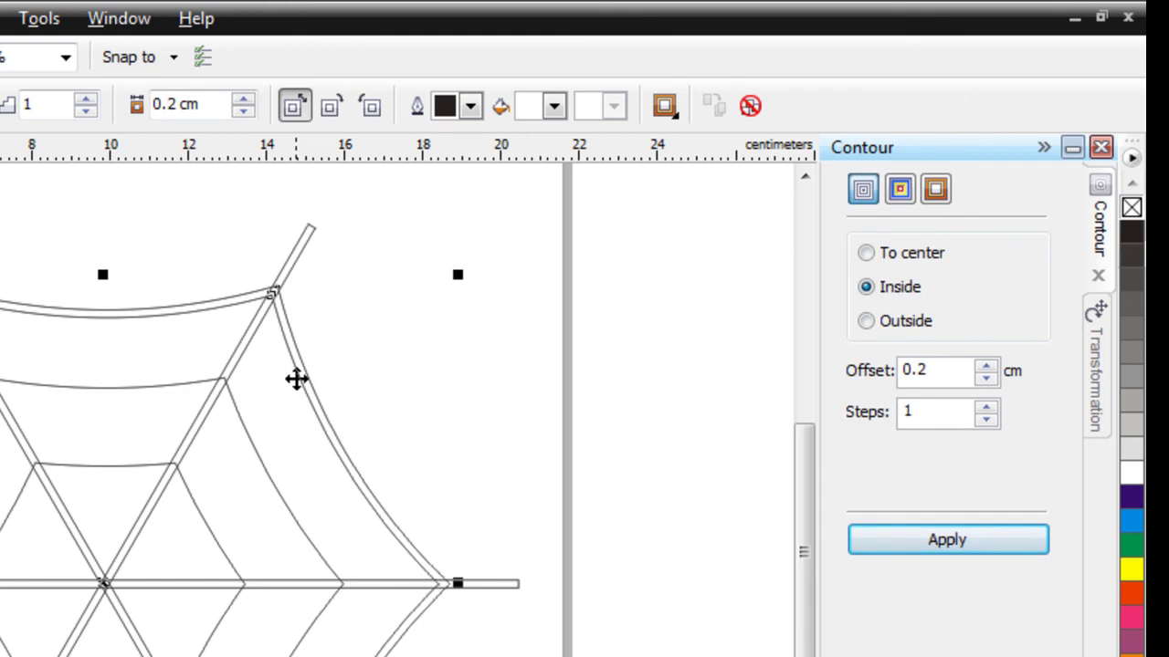
Step: Break the contour group of the outer curved hexagon apart and clear the selection
key("alt+a")
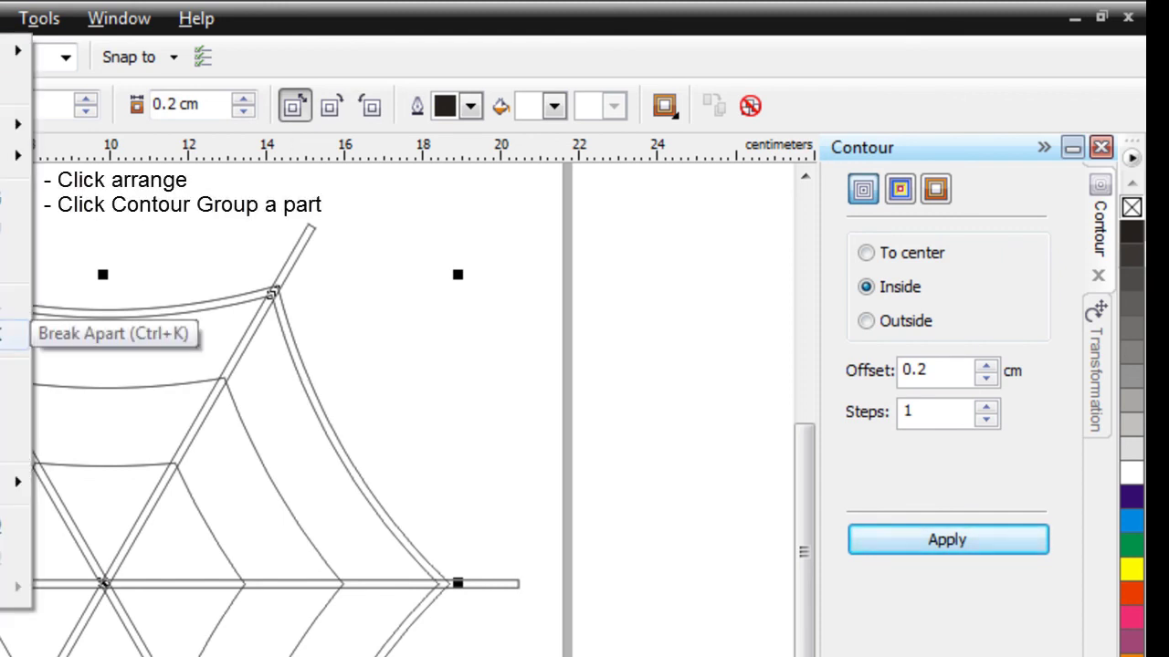
key("Return")
key("Escape")
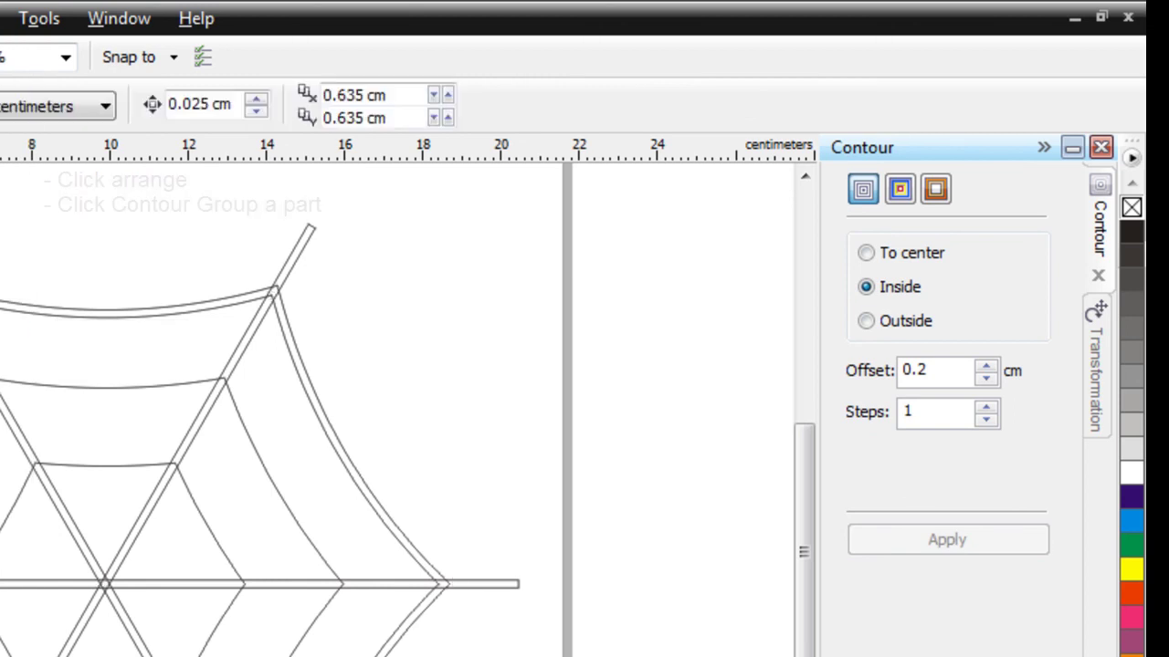
Step: Select both the inner and outer outlines of the outer hexagon strand and combine them into one object
left_click(329, 437)
left_click(430, 416)
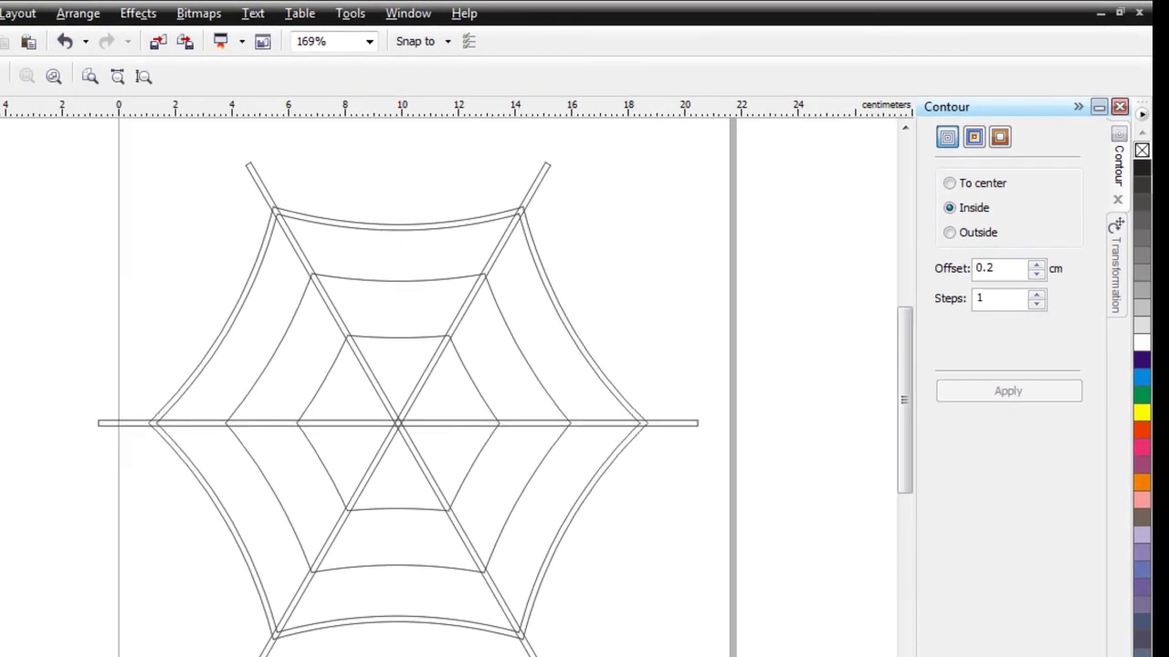
left_click_drag(136, 141, 412, 342)
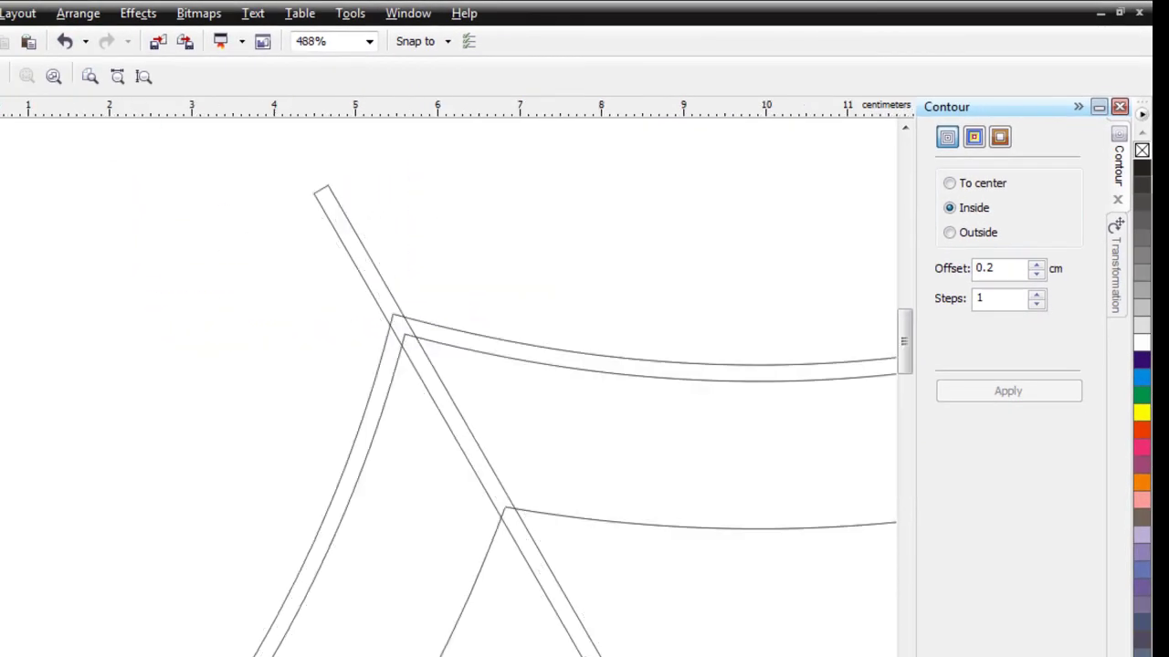
key("space")
left_click(567, 379)
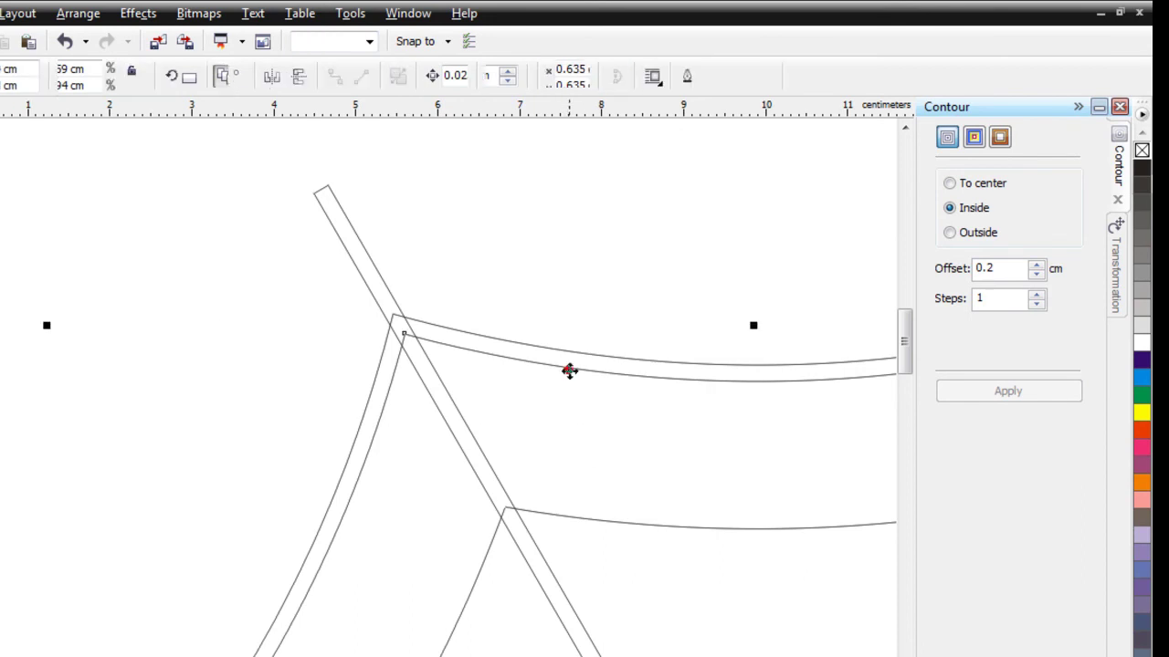
left_click(574, 352)
left_click(165, 183)
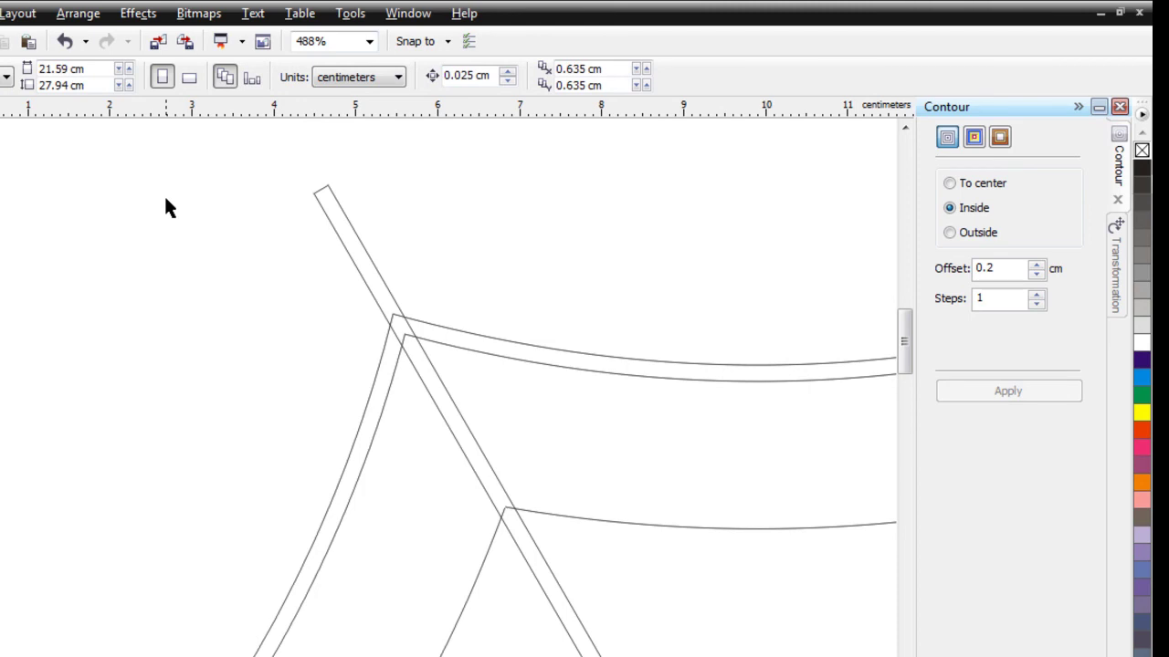
left_click(473, 351)
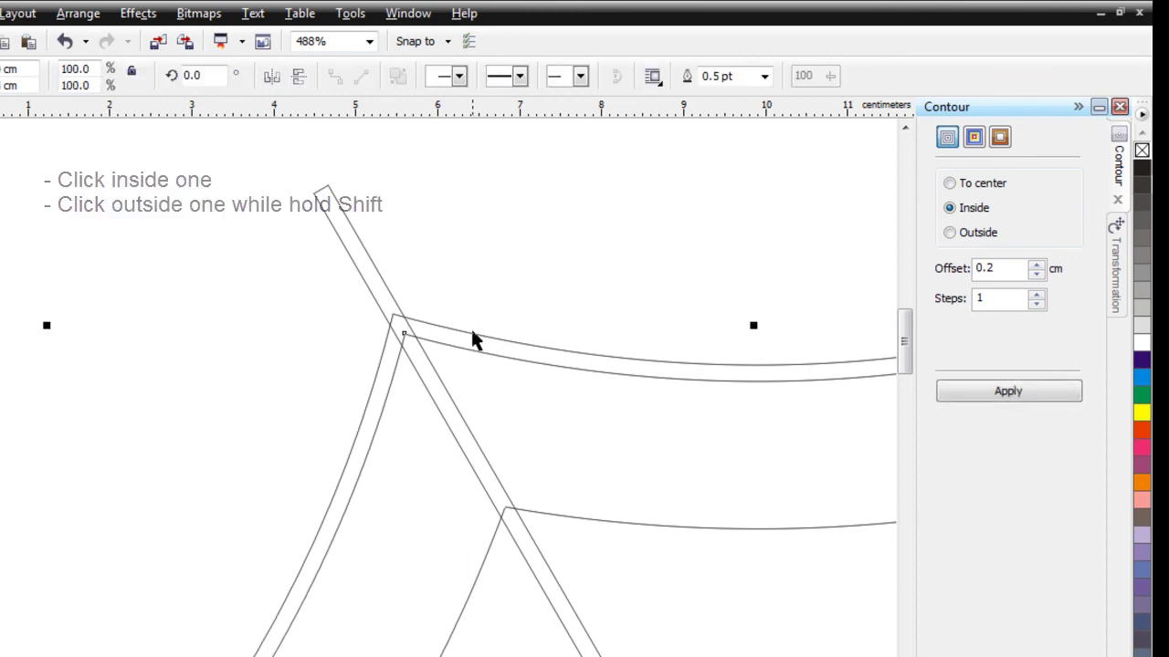
left_click(475, 337)
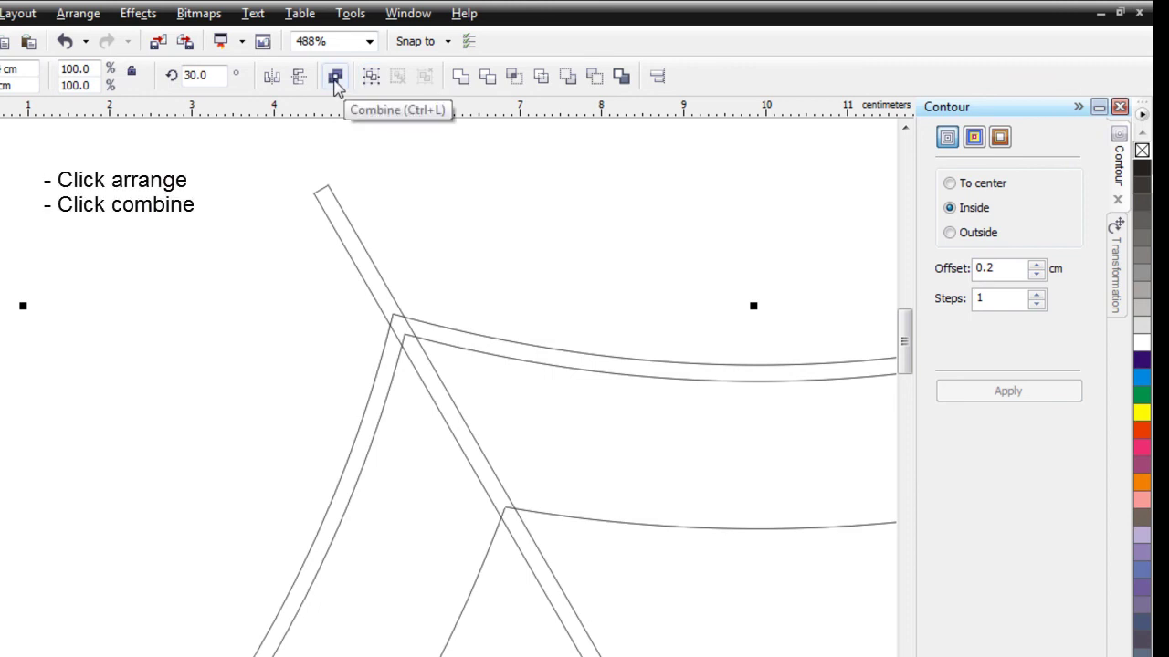
left_click(97, 14)
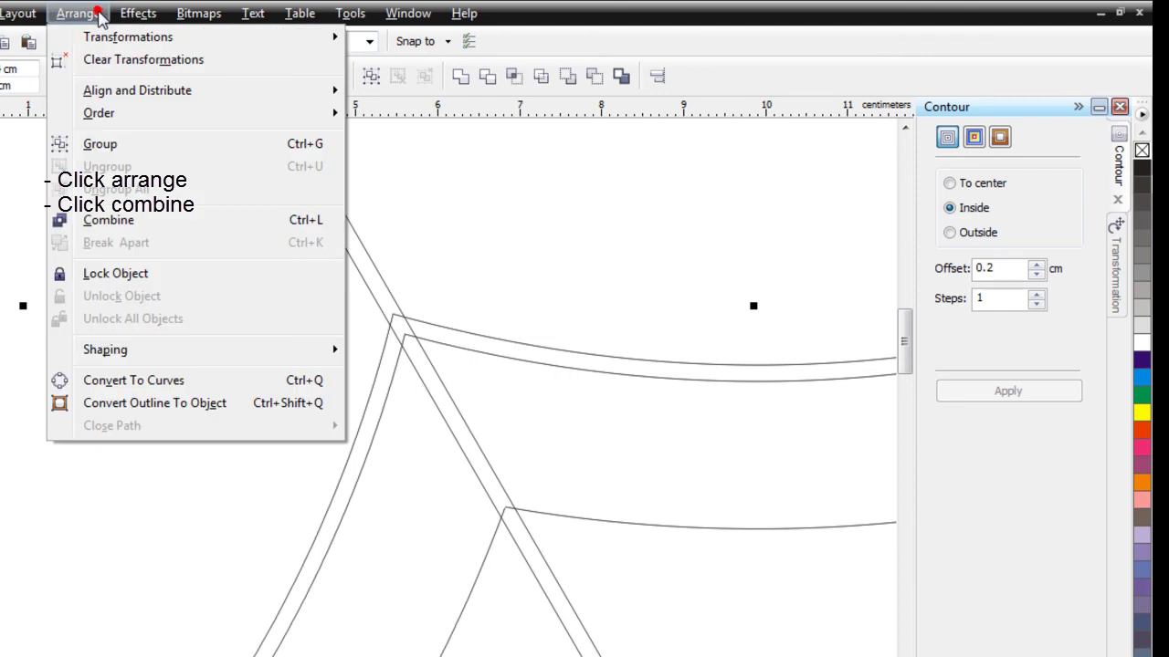
left_click(149, 221)
left_click(157, 241)
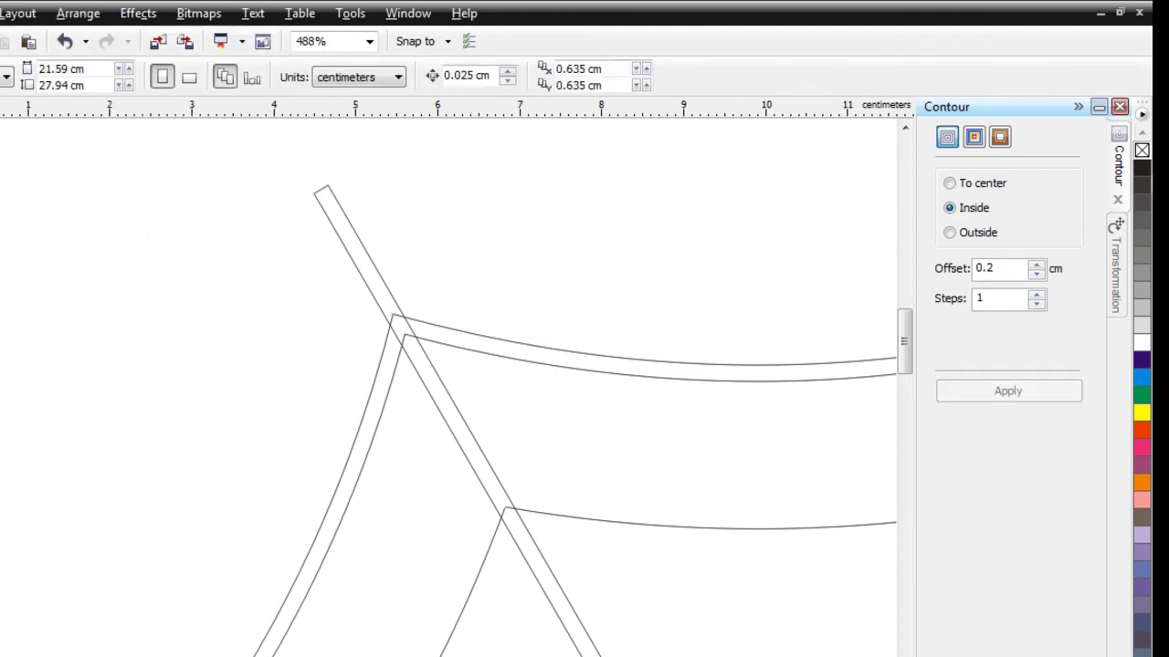
left_click(521, 354)
Step: Zoom back out from the corner detail and frame the whole spider web in the drawing area
key("F3")
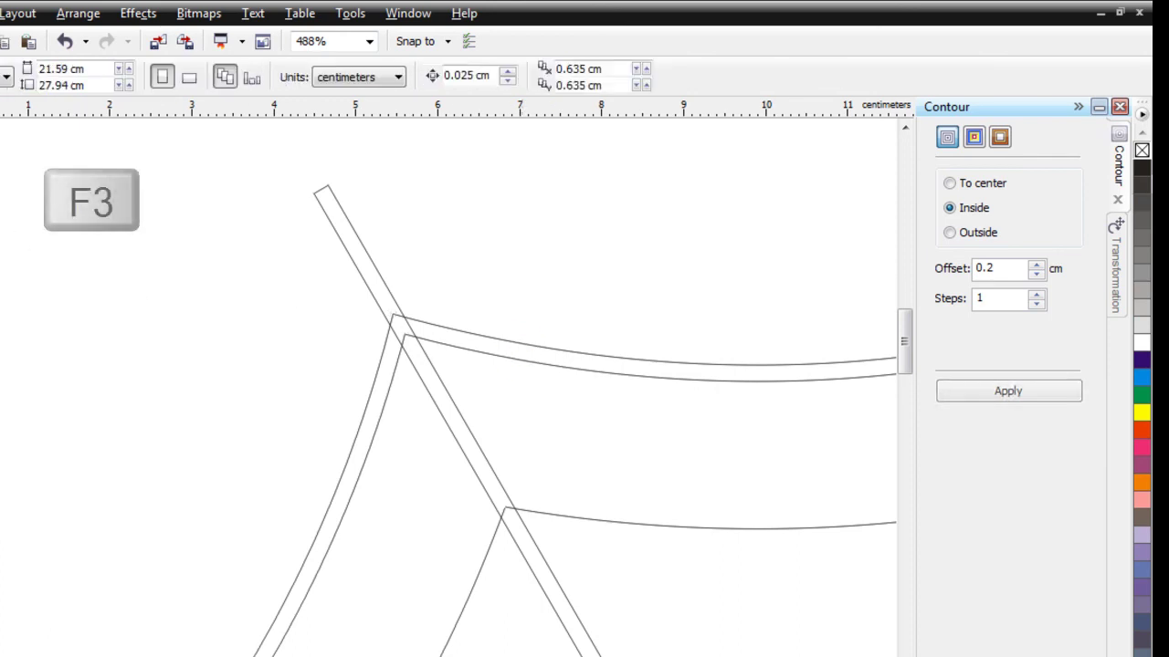
key("F3")
key("F3")
key("F3")
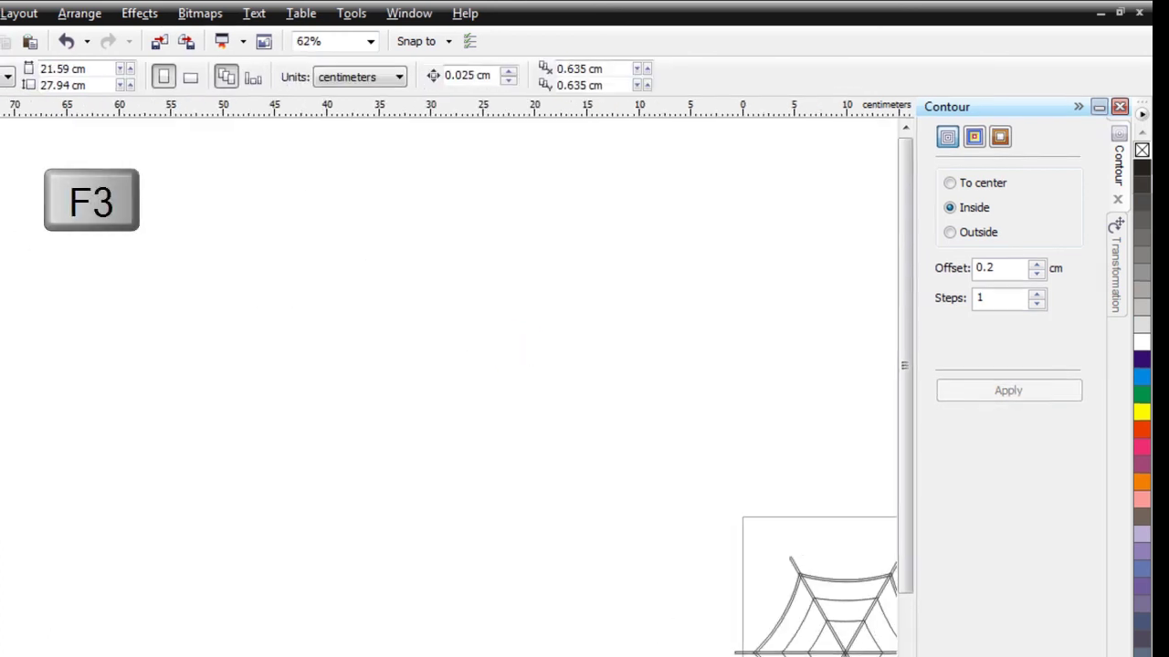
left_click(910, 652)
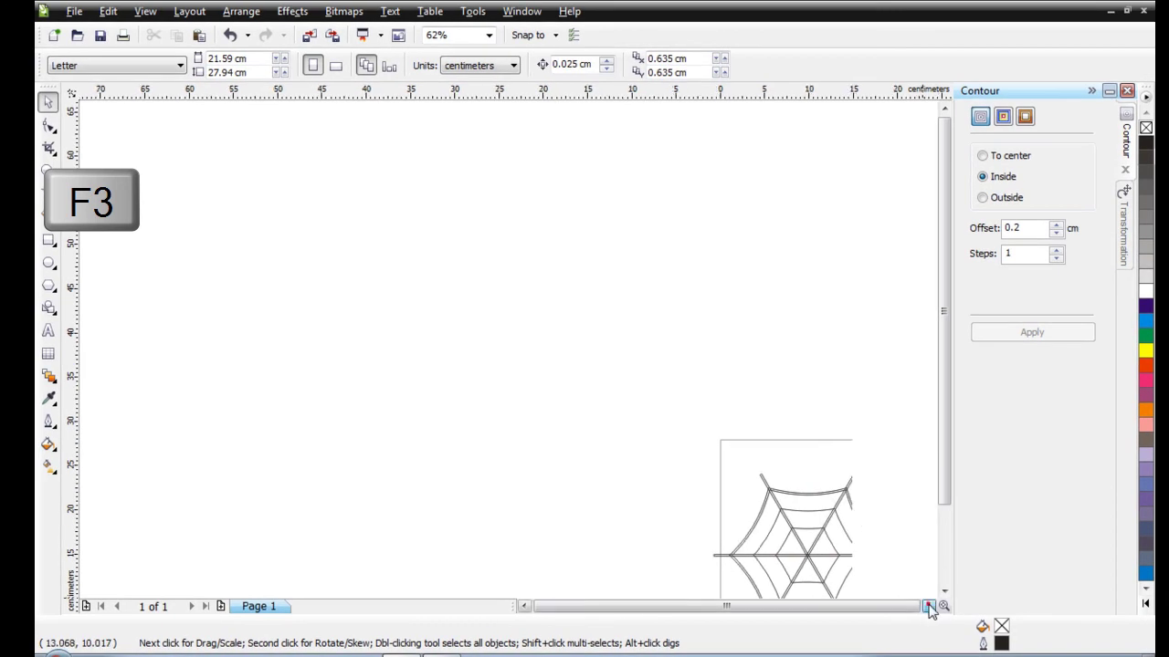
left_click(911, 652)
left_click(944, 592)
left_click(944, 592)
left_click(944, 591)
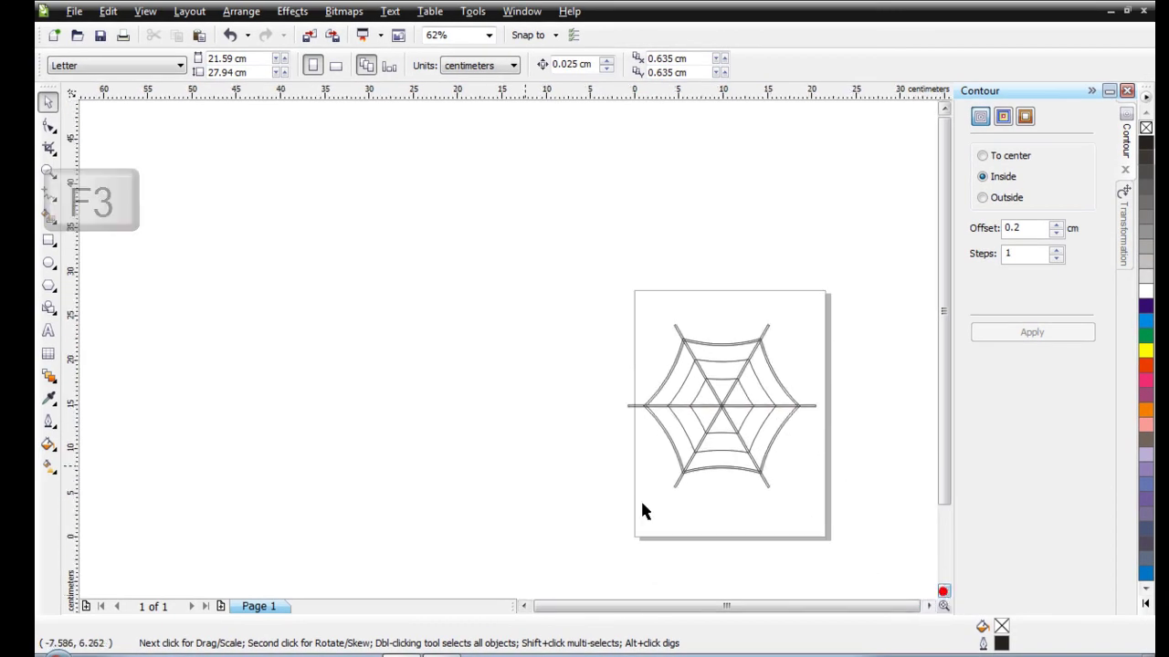
left_click(48, 170)
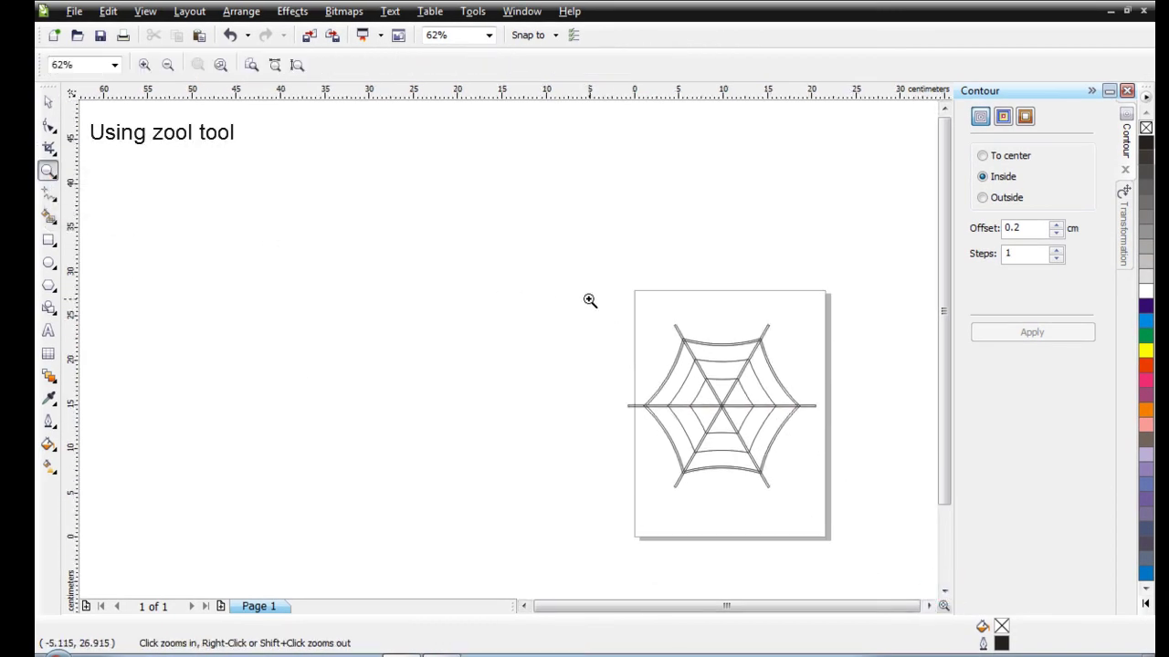
left_click_drag(631, 292, 824, 503)
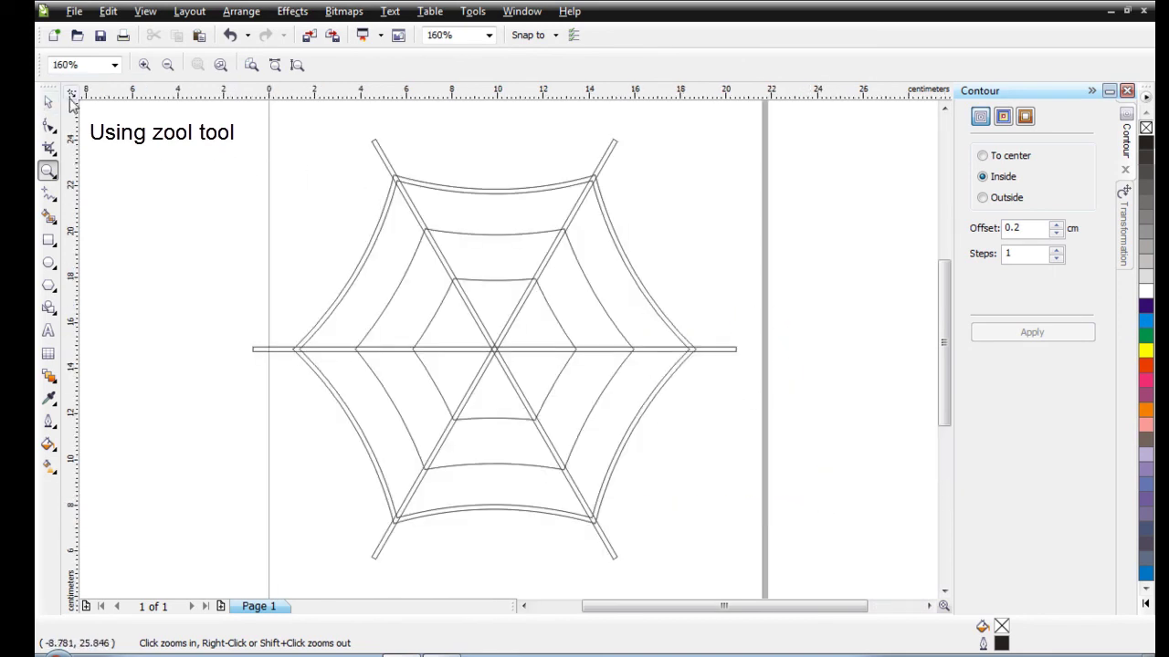
Step: Apply an inside contour with a 0.2 cm offset and 1 step to the middle curved hexagon and break its contour group apart
left_click(49, 103)
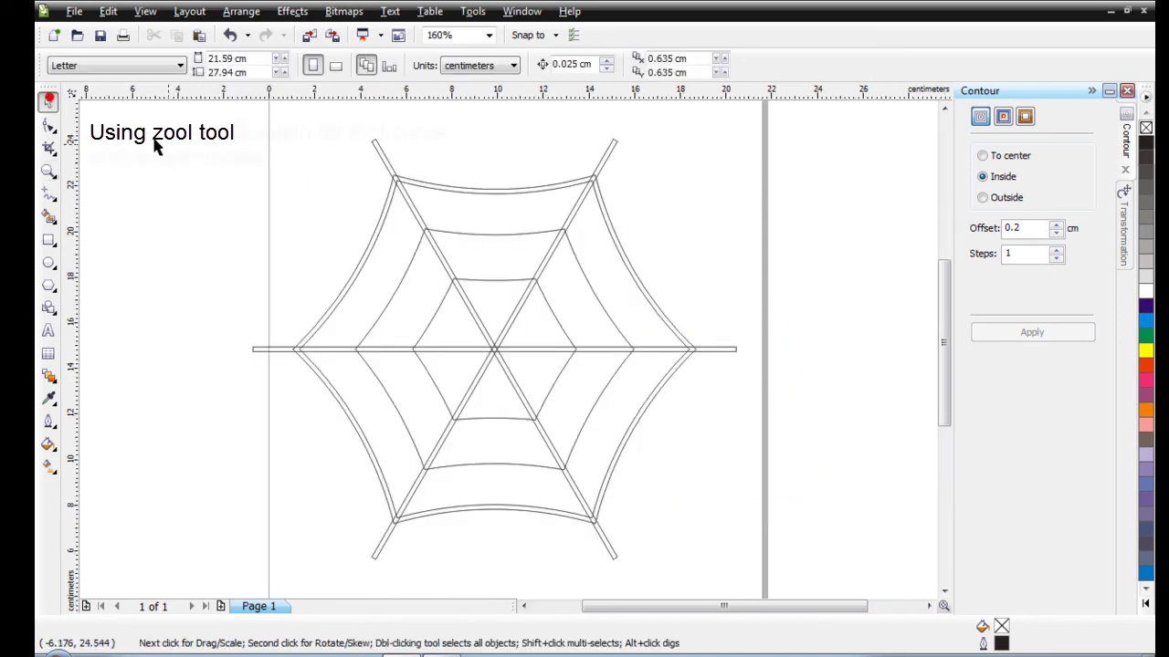
left_click(474, 234)
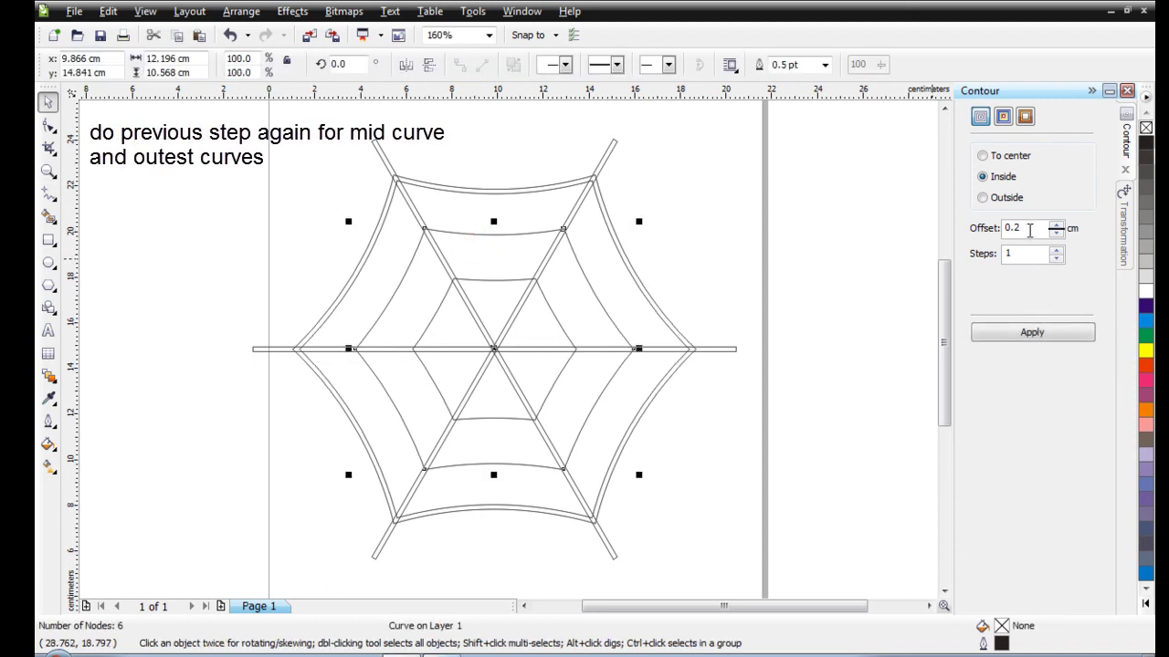
left_click(1029, 334)
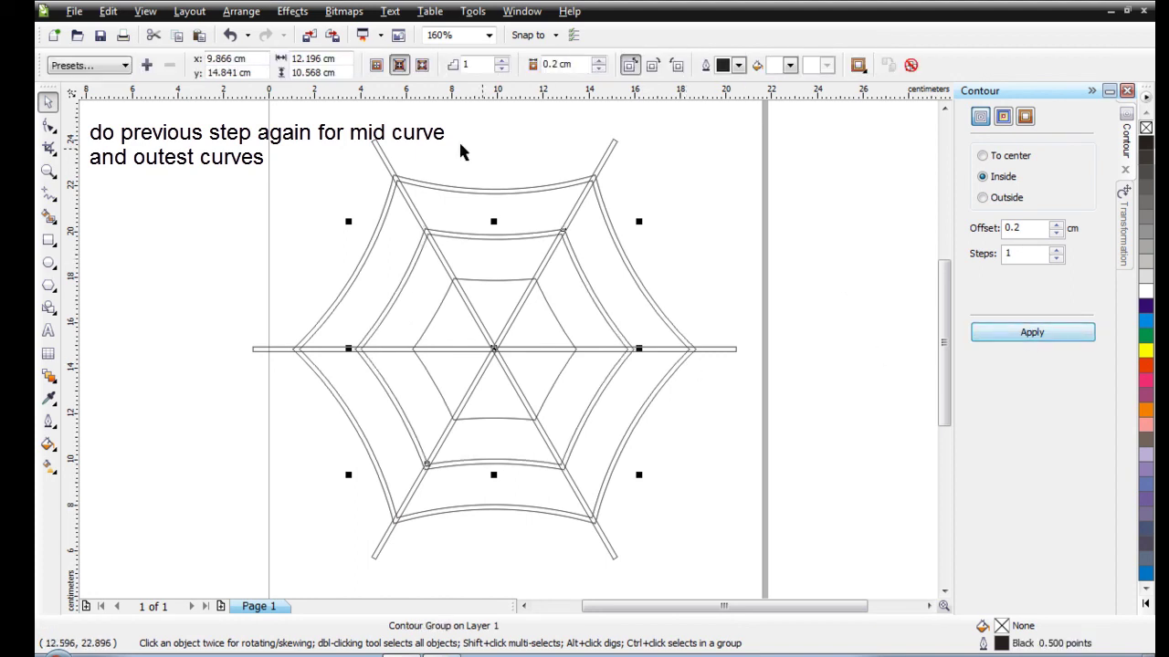
left_click(241, 11)
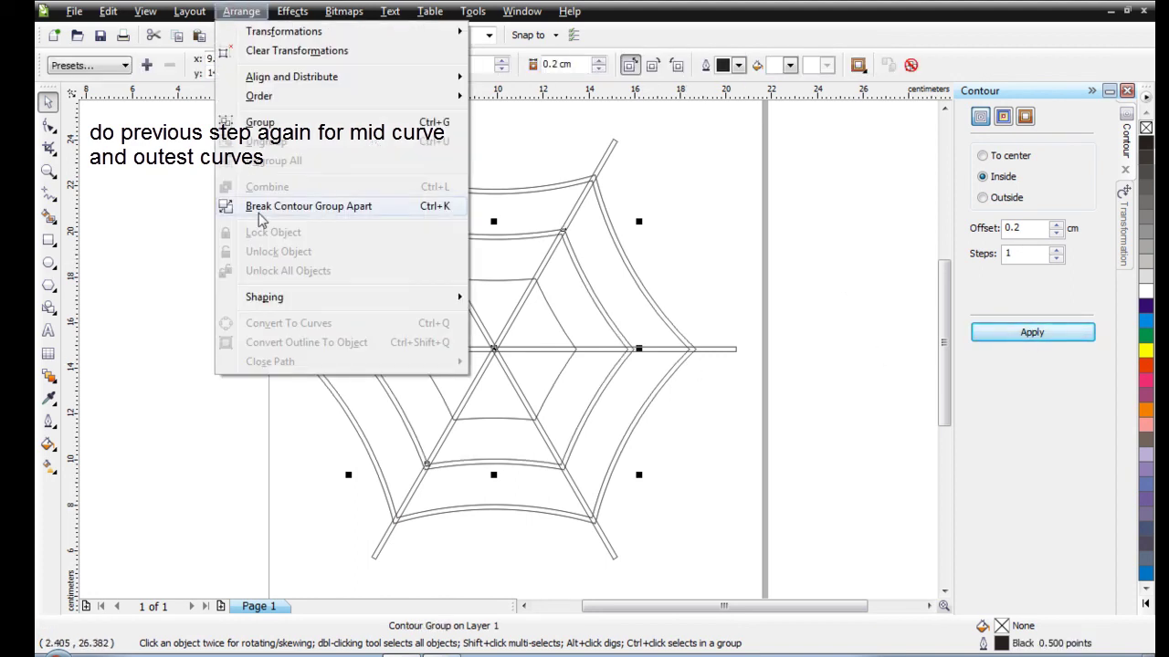
left_click(259, 216)
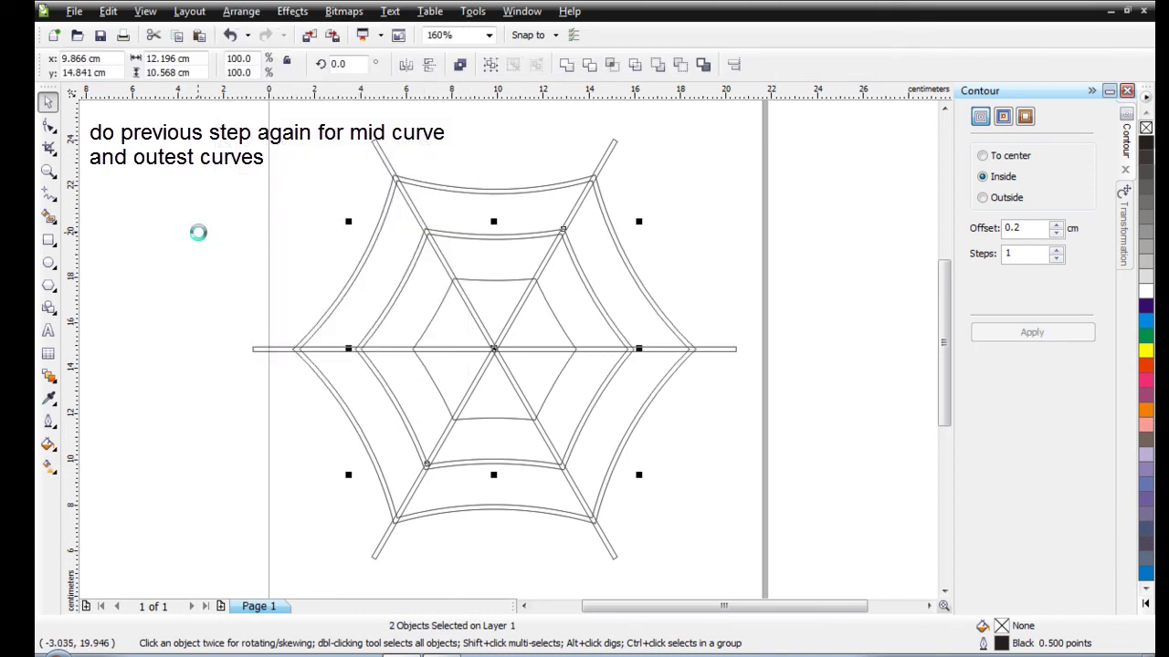
left_click(191, 230)
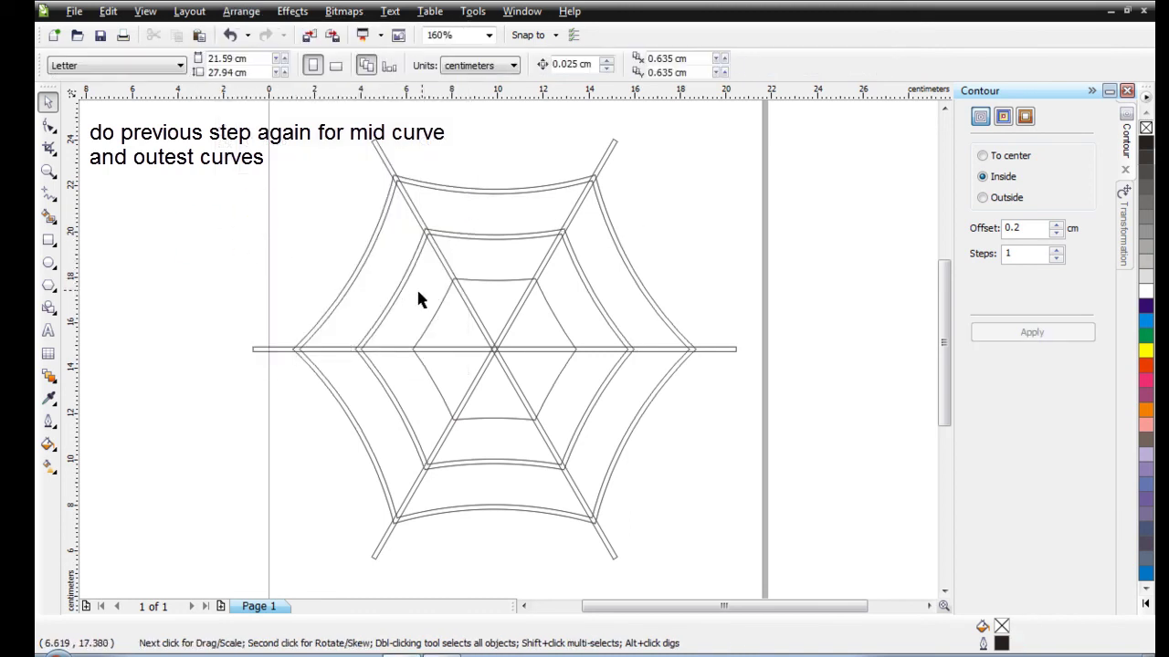
Step: Combine the inner and outer outlines of the middle hexagon strand into one object and clear the selection
left_click(521, 239)
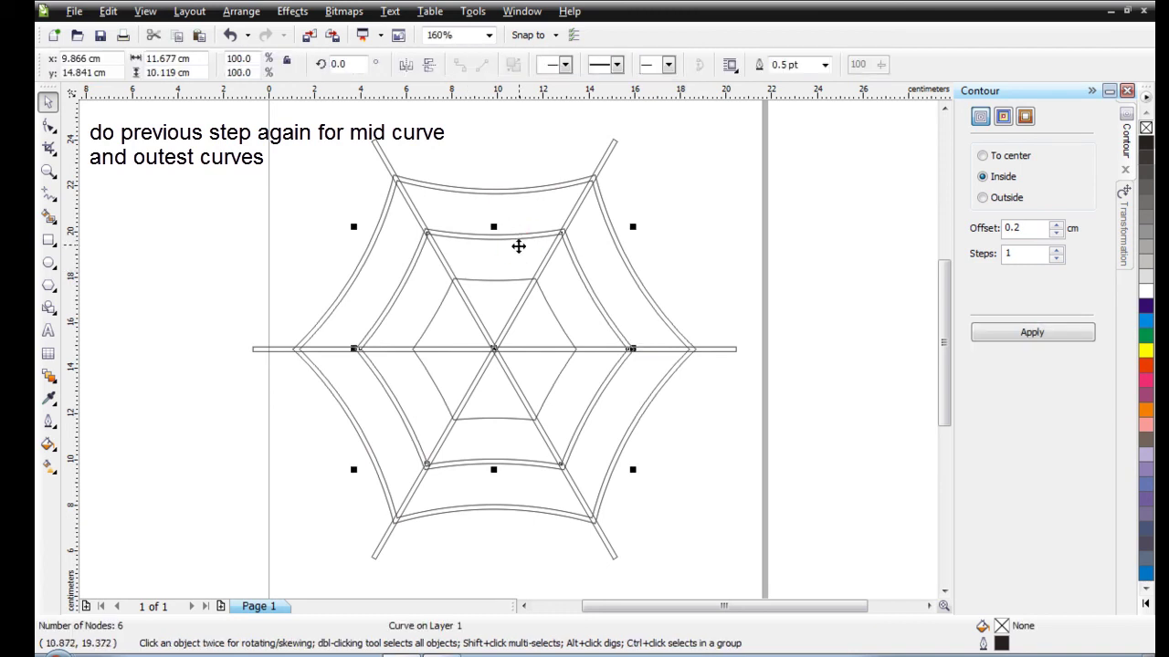
left_click(523, 235, "shift")
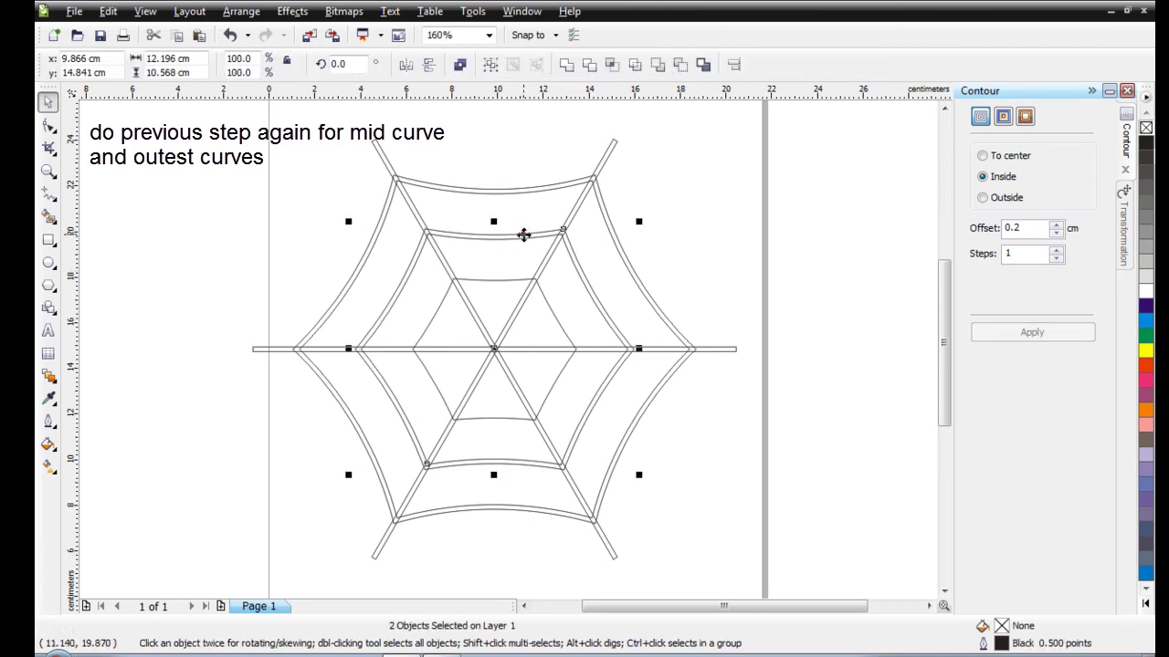
left_click(239, 12)
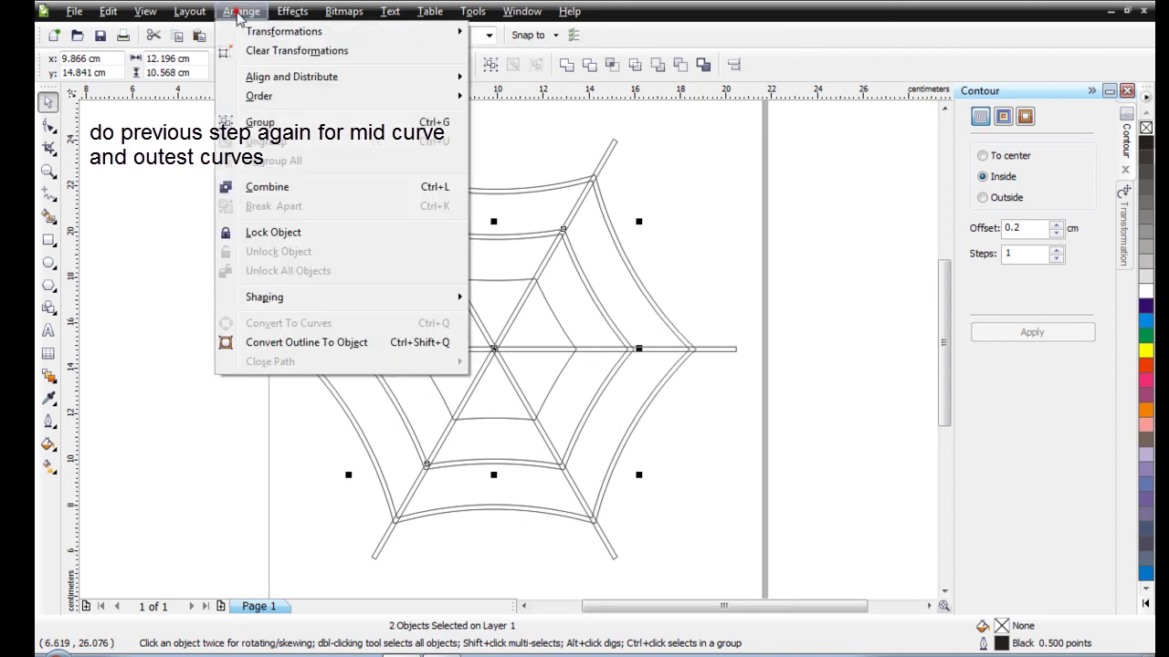
left_click(294, 189)
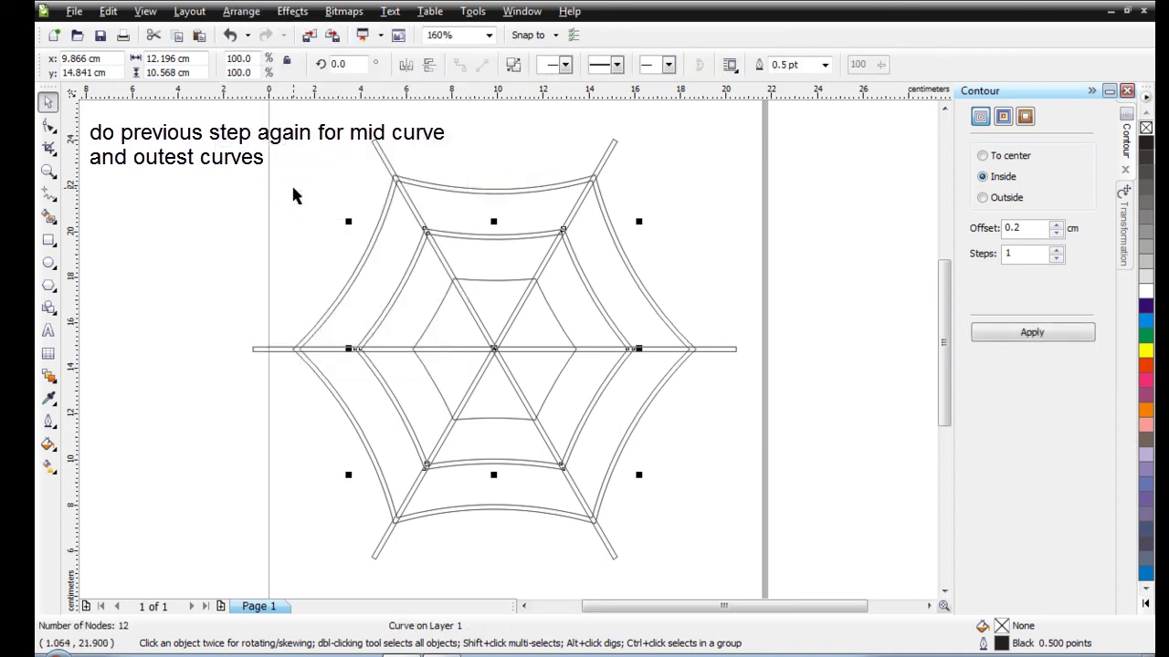
left_click(186, 222)
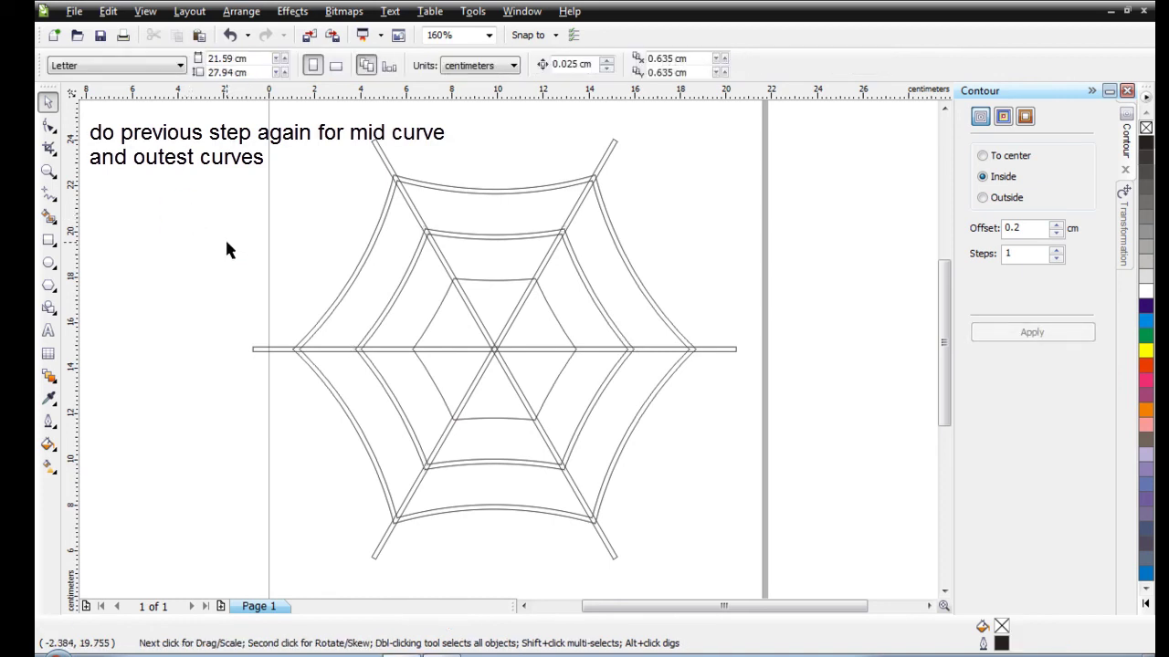
Step: Apply an inside contour with a 0.2 cm offset and 1 step to the innermost curved hexagon and break its contour group apart
left_click(558, 326)
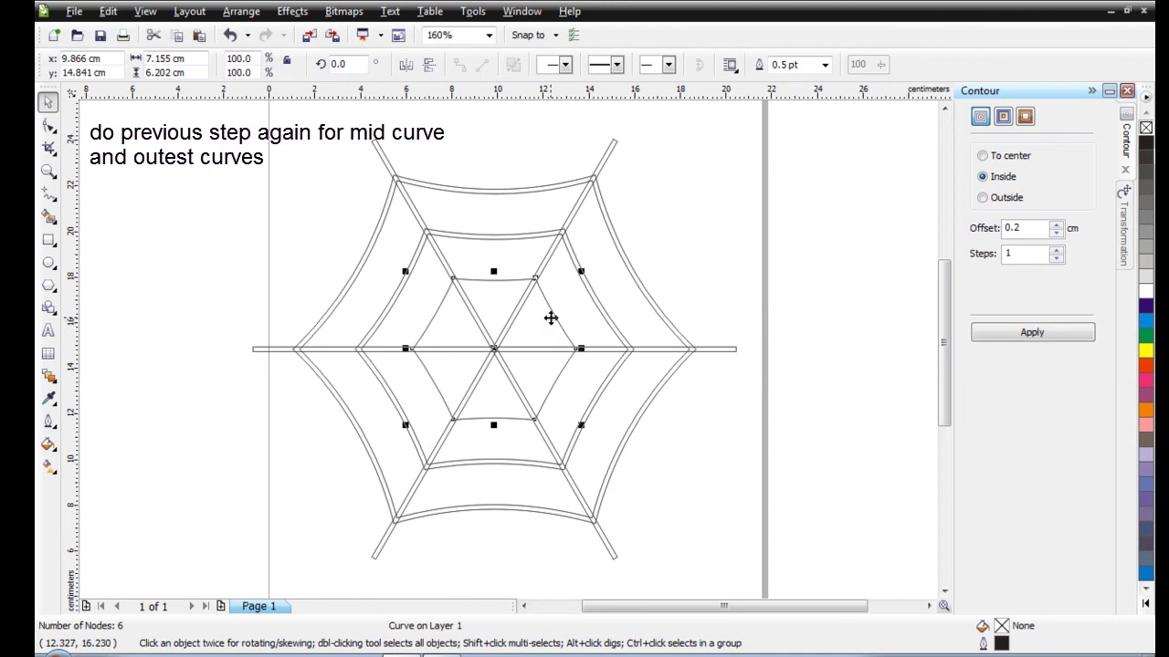
left_click(771, 234)
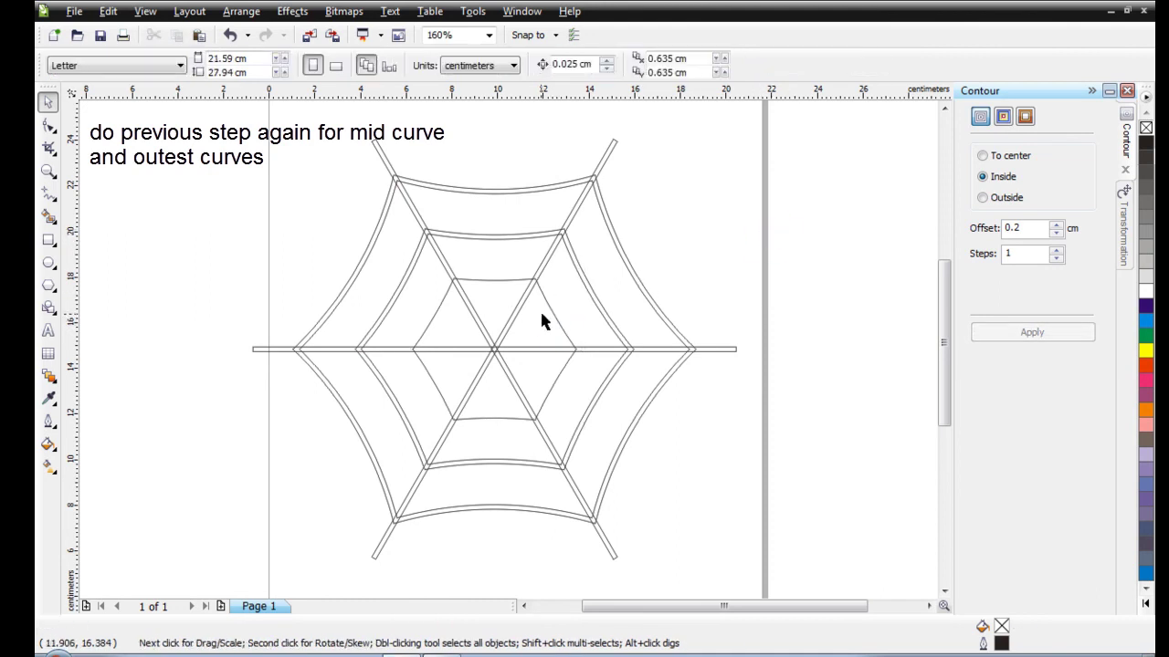
left_click(551, 316)
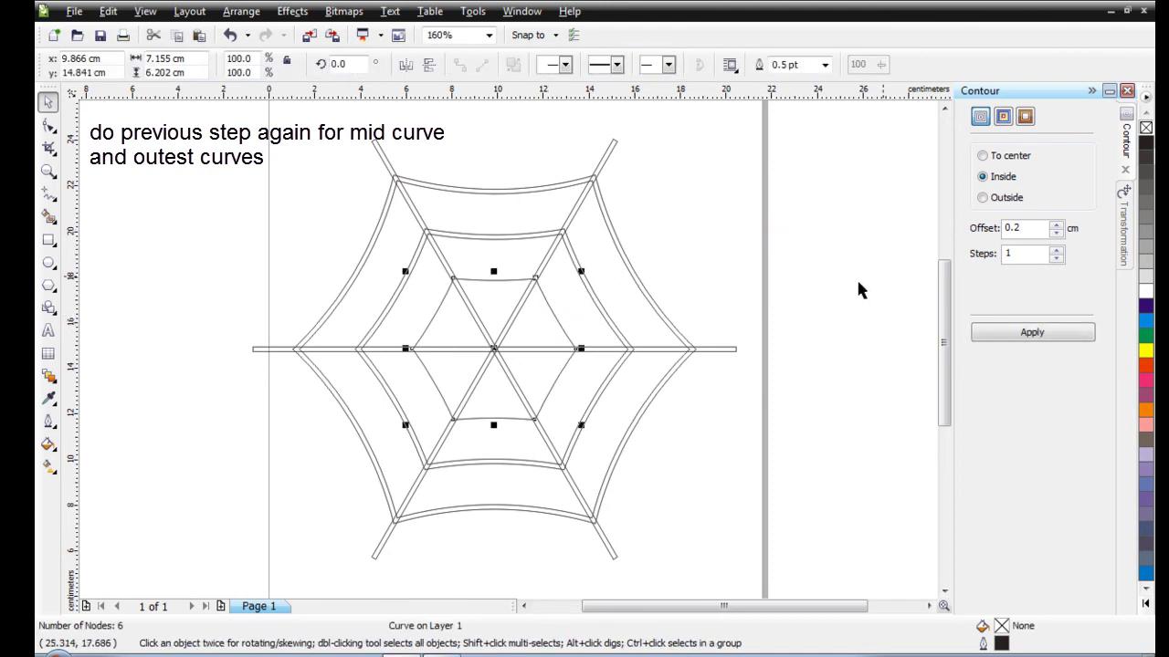
left_click(1005, 334)
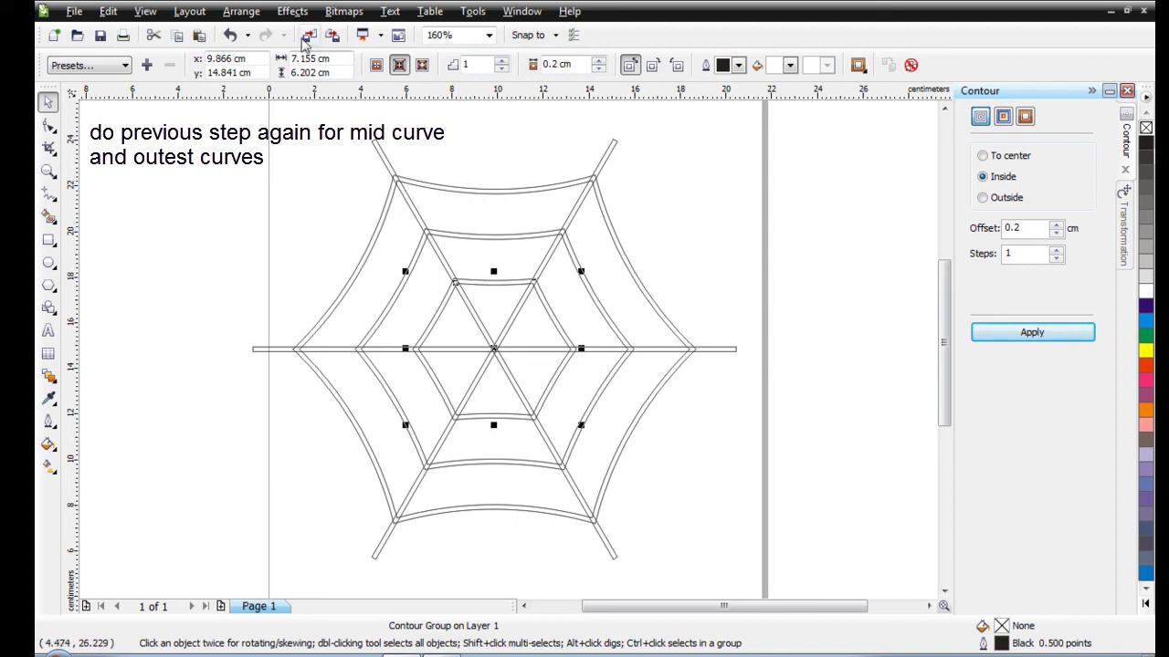
left_click(234, 18)
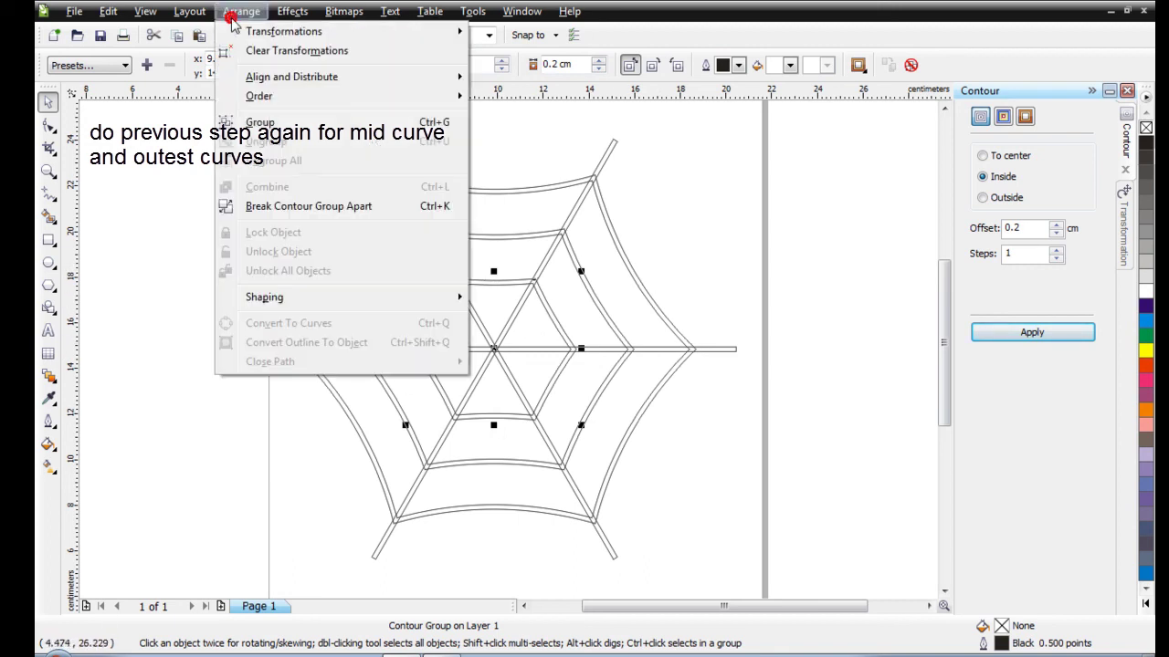
left_click(283, 209)
left_click(153, 207)
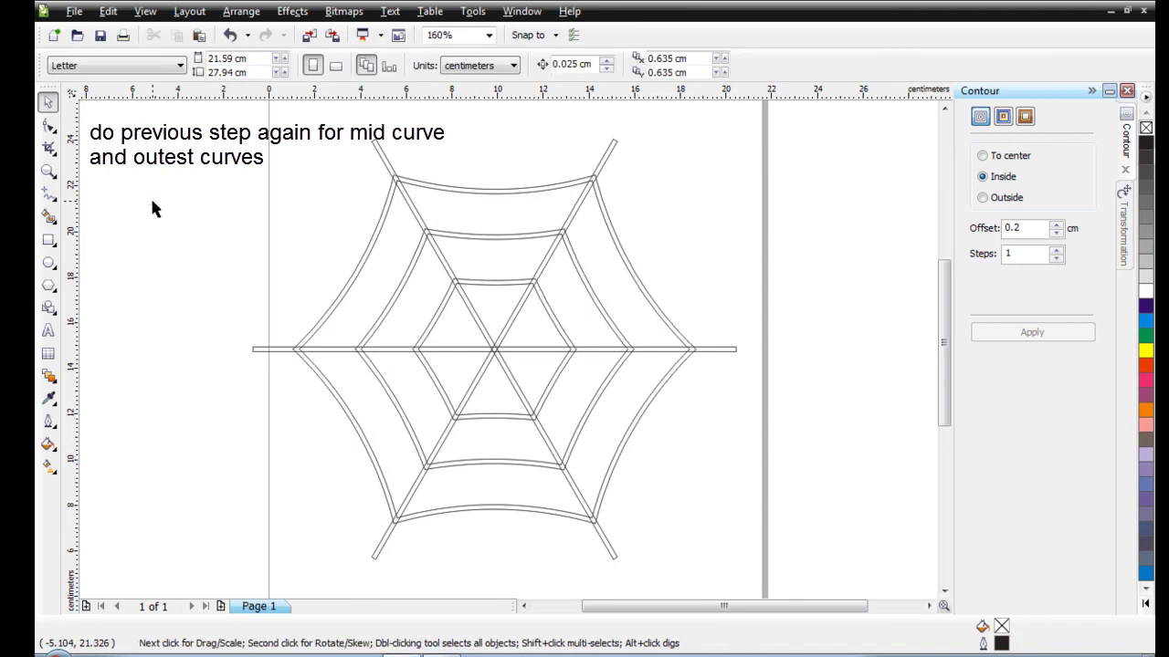
Step: Combine the two outlines of the innermost hexagon strand into one object and clear the selection
left_click(549, 320)
left_click(553, 320, "shift")
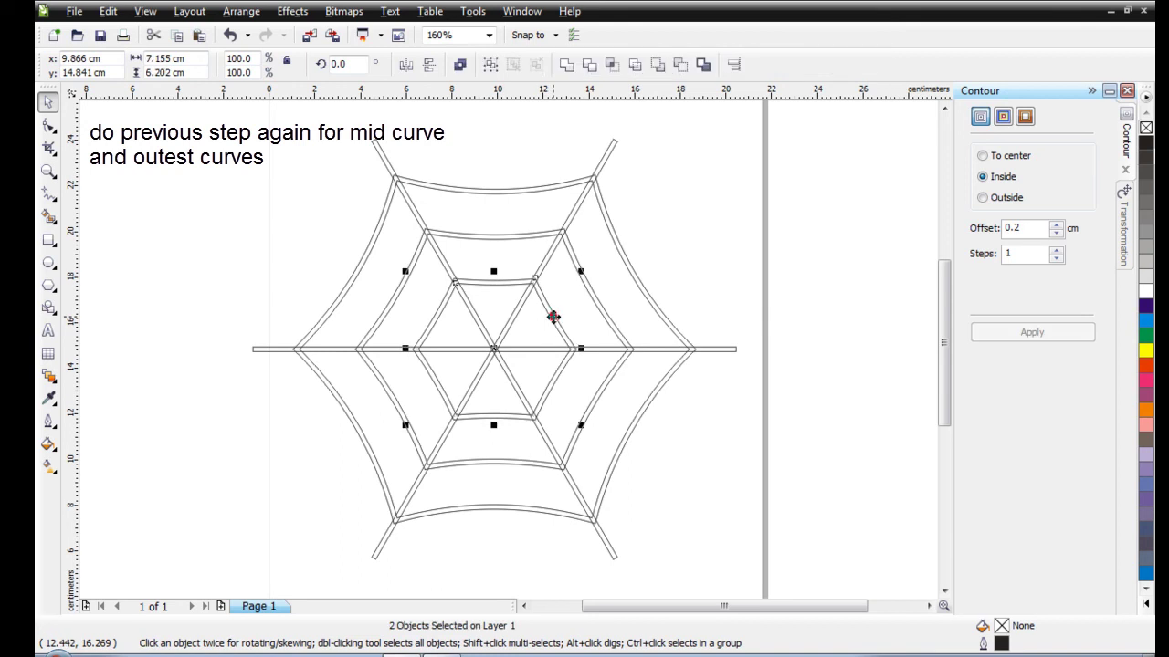
left_click(291, 11)
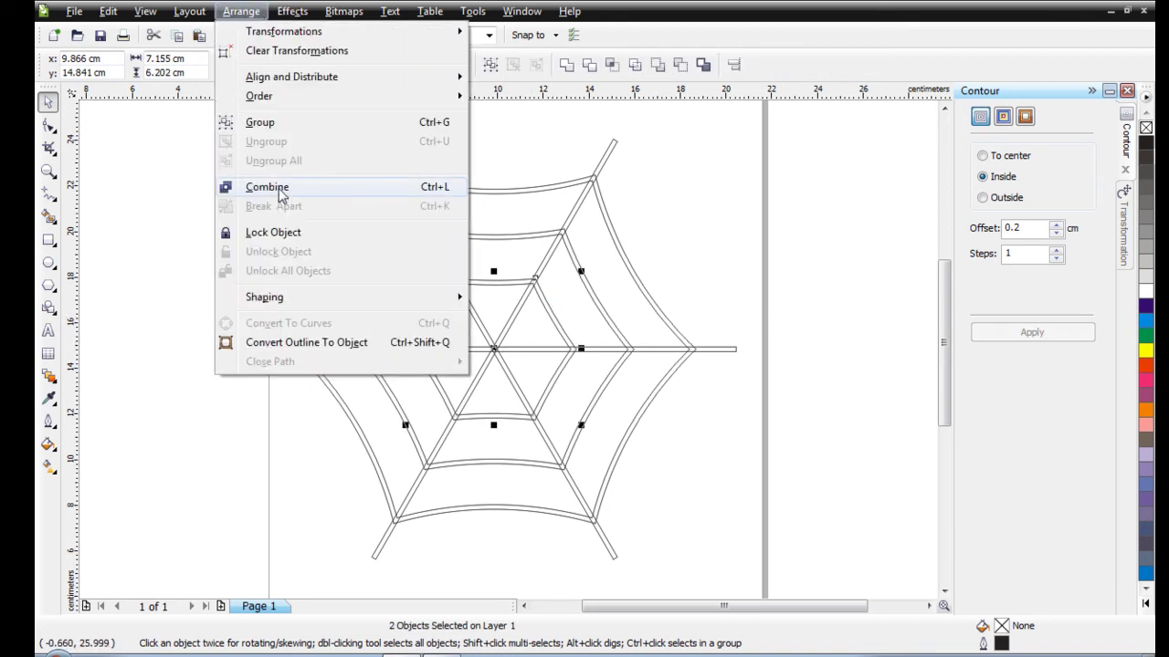
left_click(267, 187)
left_click(194, 266)
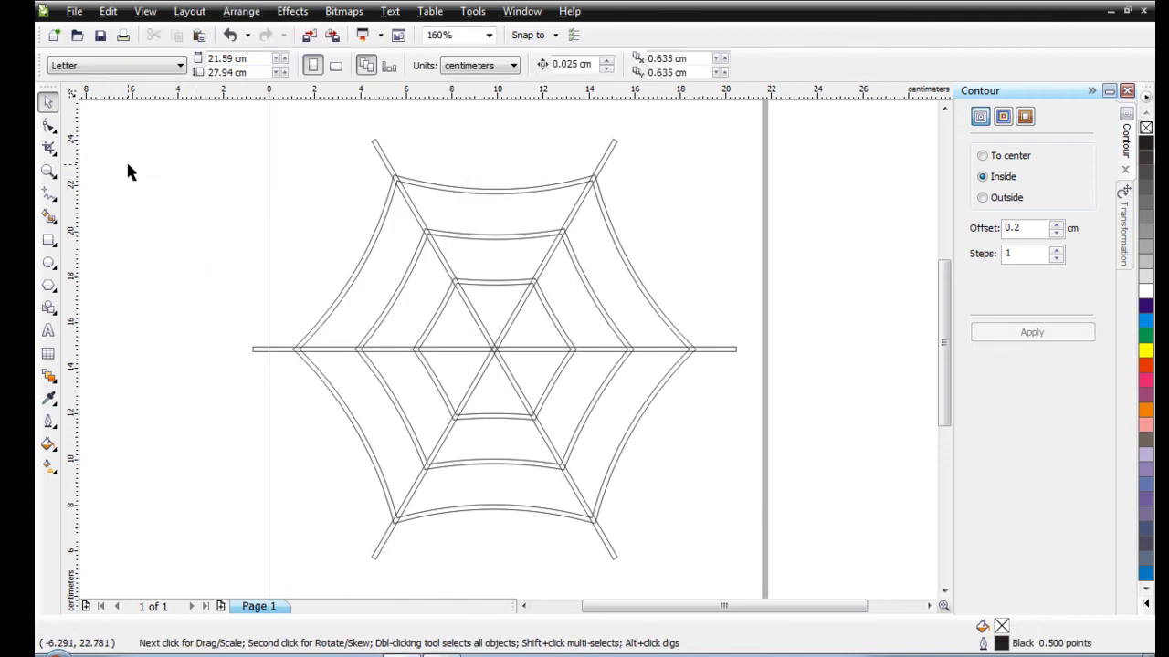
Step: Check by selection that each hexagon strand is a single object, and weld all strands and center lines into one web shape
left_click(647, 406)
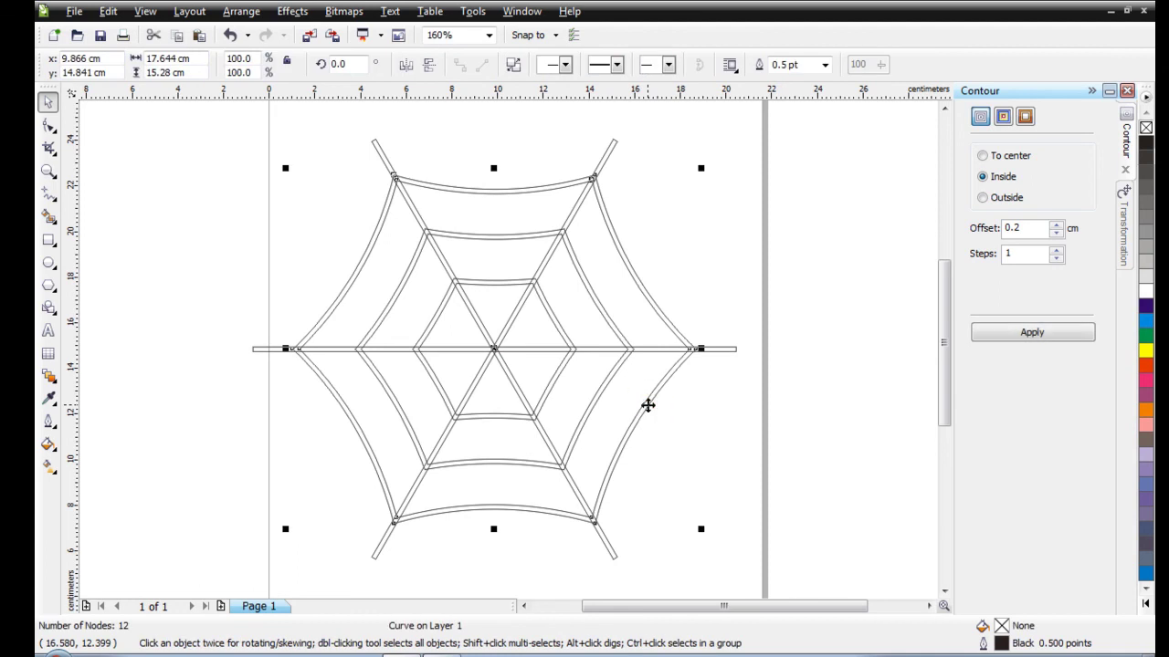
left_click(595, 403)
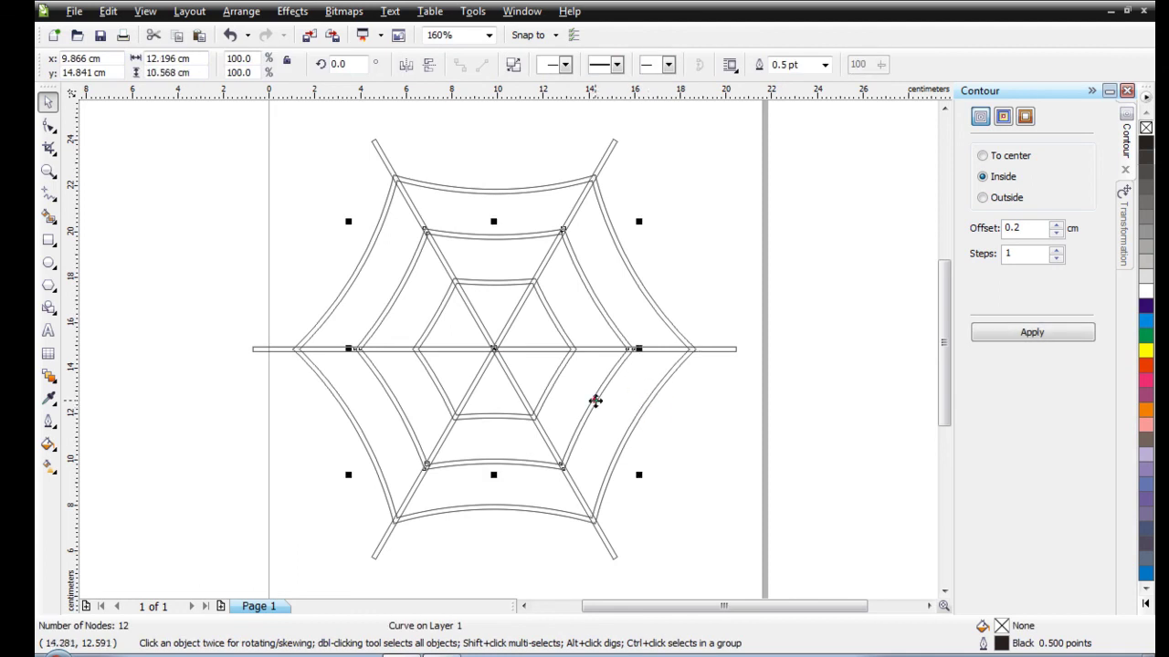
left_click(549, 384)
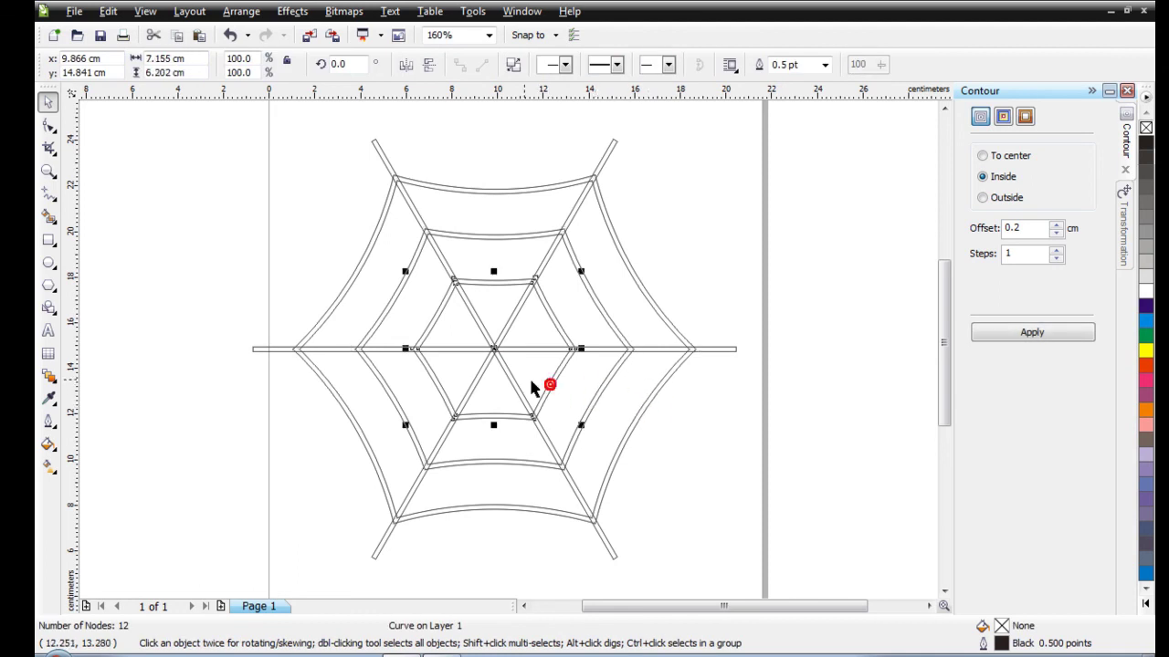
left_click(274, 211)
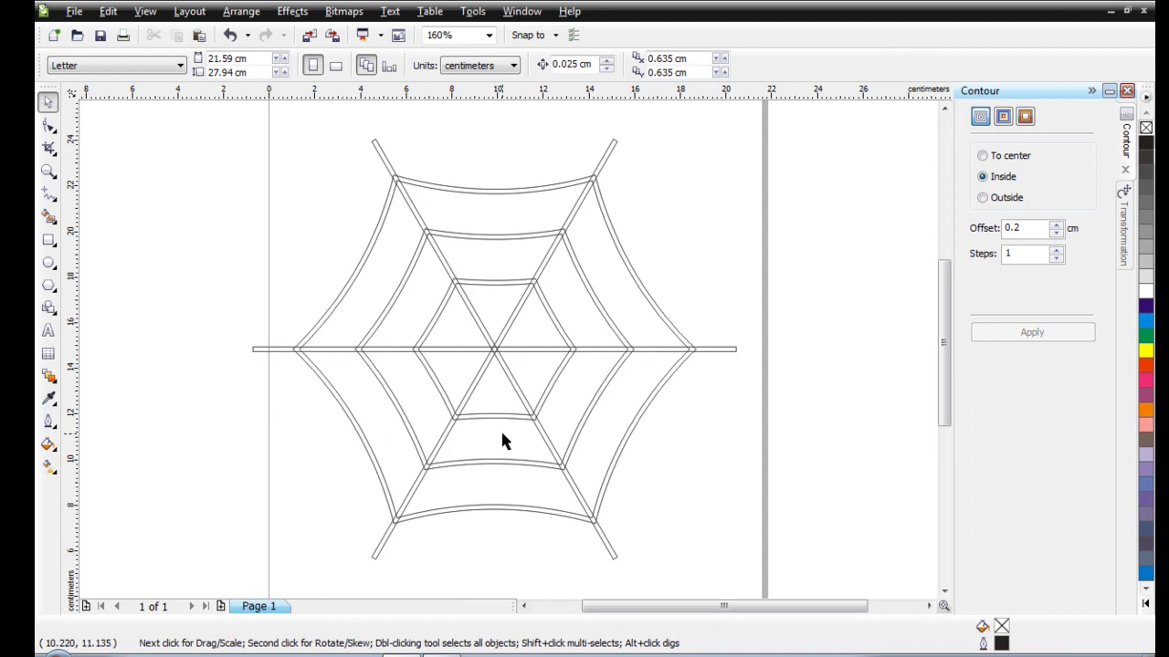
left_click_drag(214, 120, 802, 574)
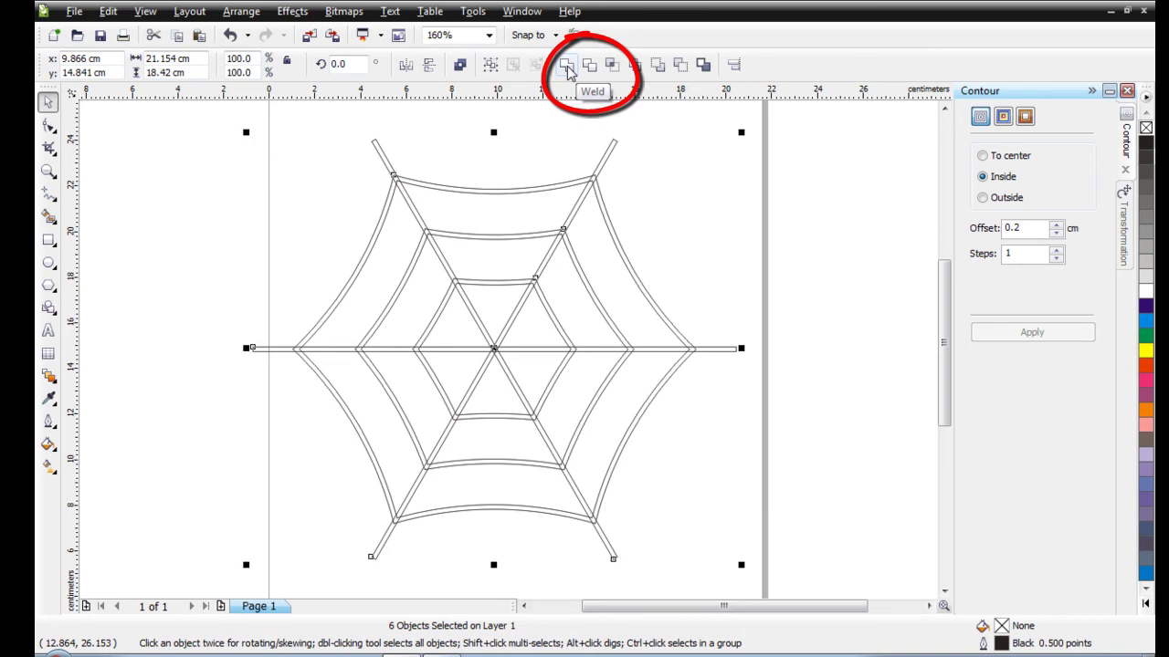
left_click(567, 71)
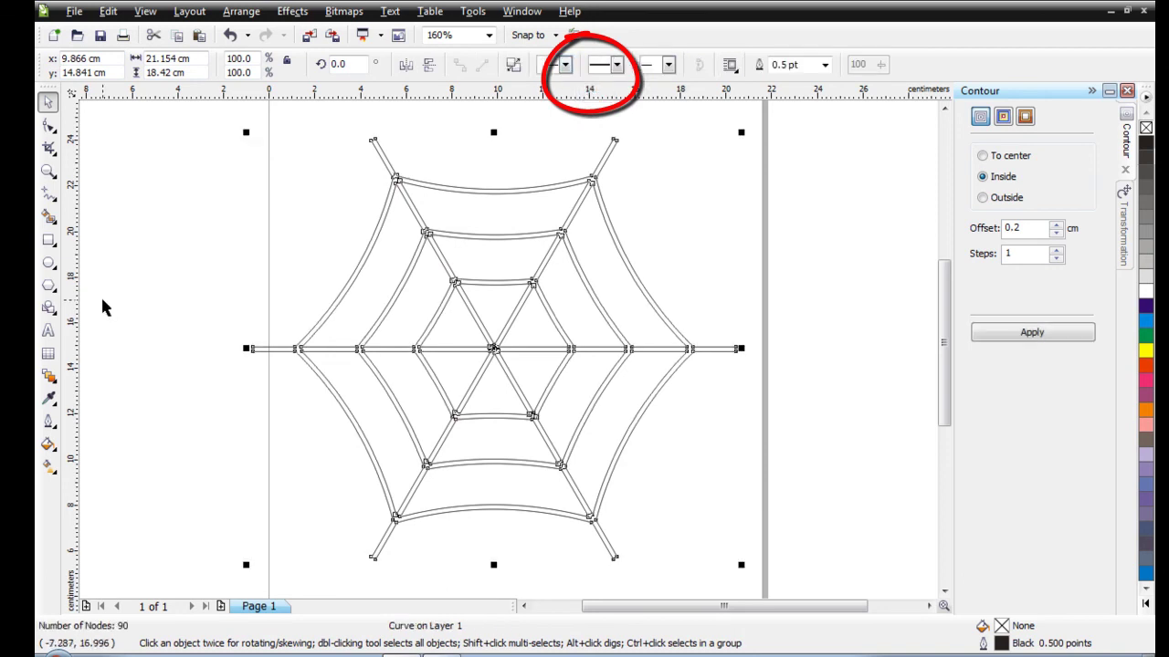
left_click(129, 259)
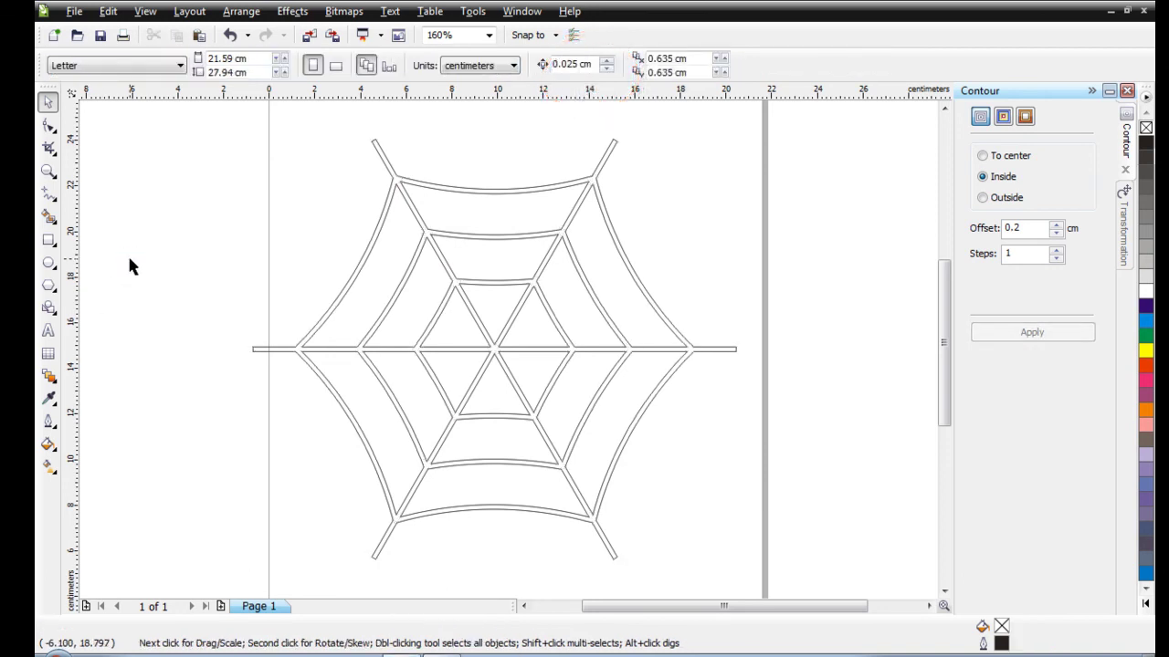